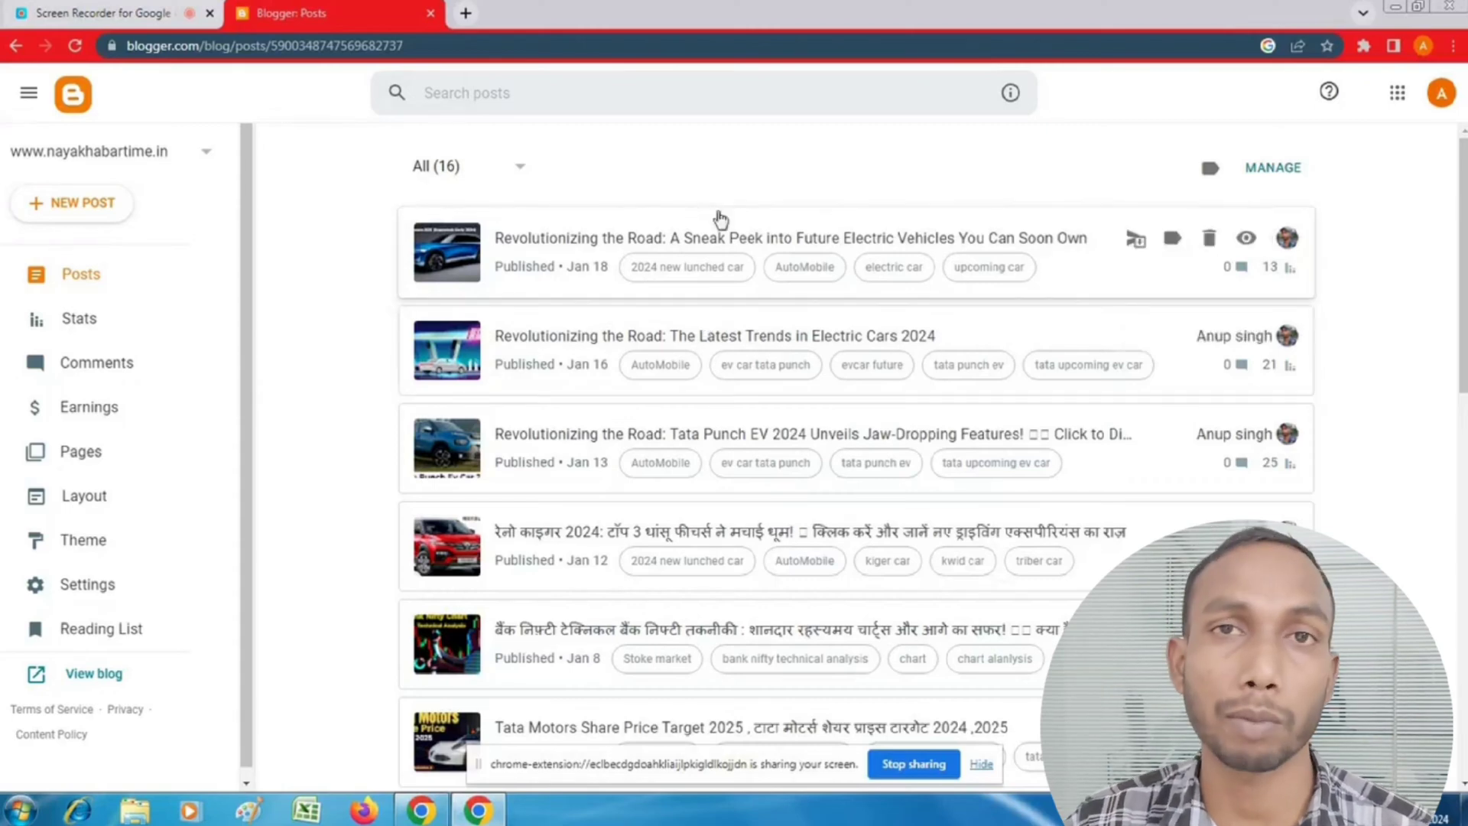
# Step: Open WordCounter in a new browser tab via a search for "word counter" and look through the Samsung s24 ultra article text
pyautogui.click(465, 13)
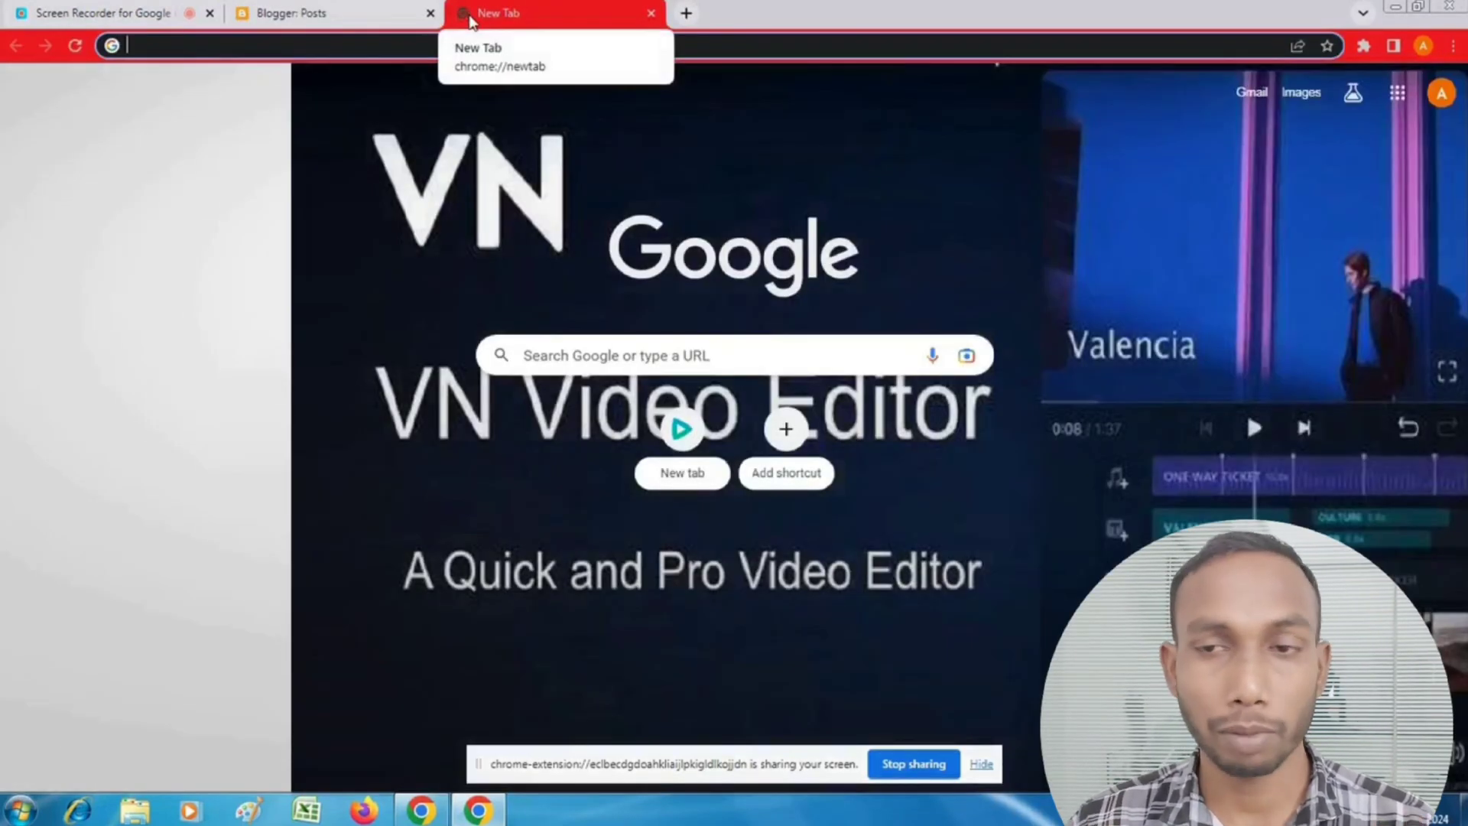
pyautogui.write('wordpress.com')
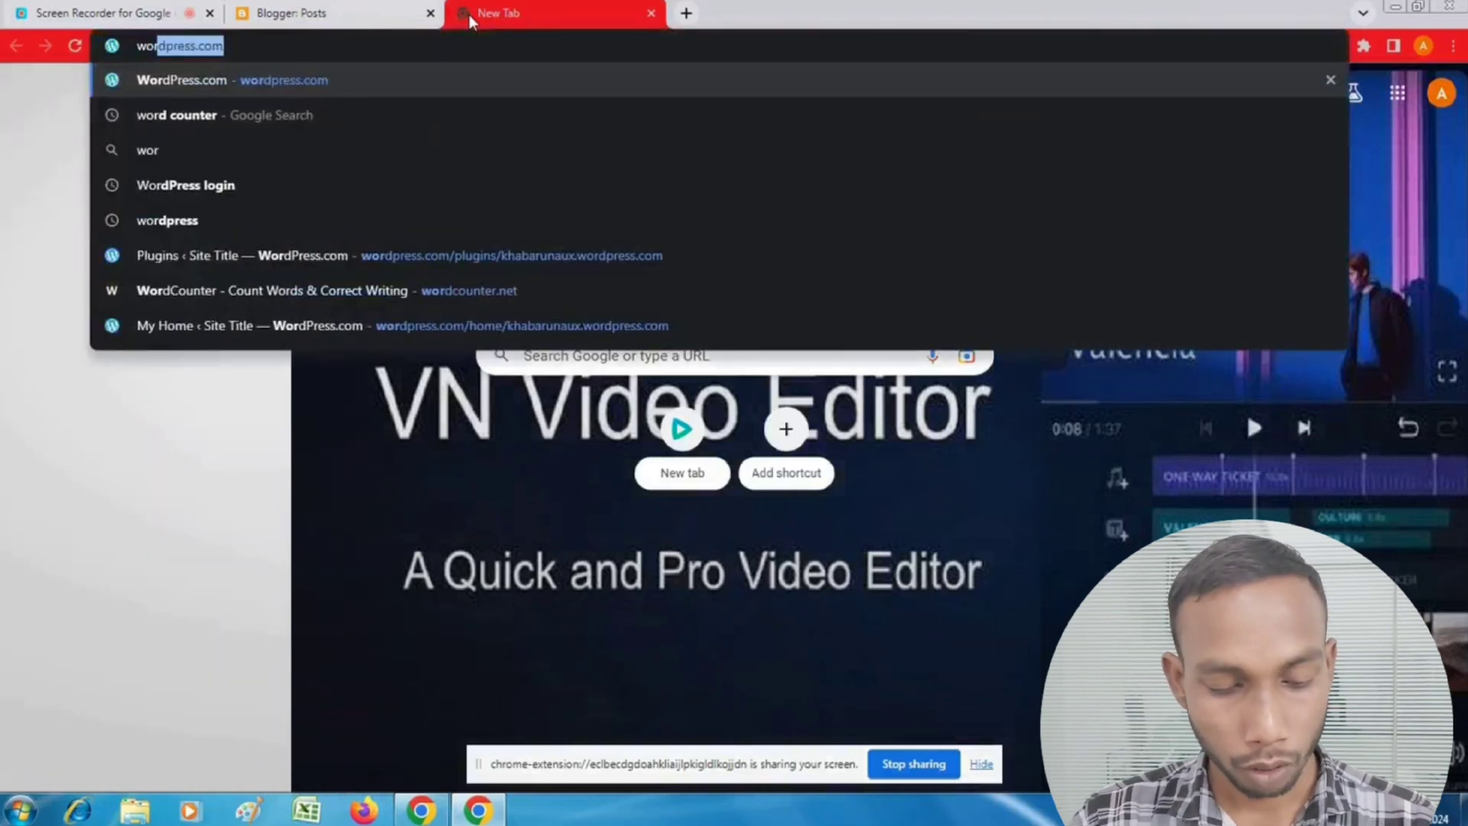
pyautogui.click(222, 114)
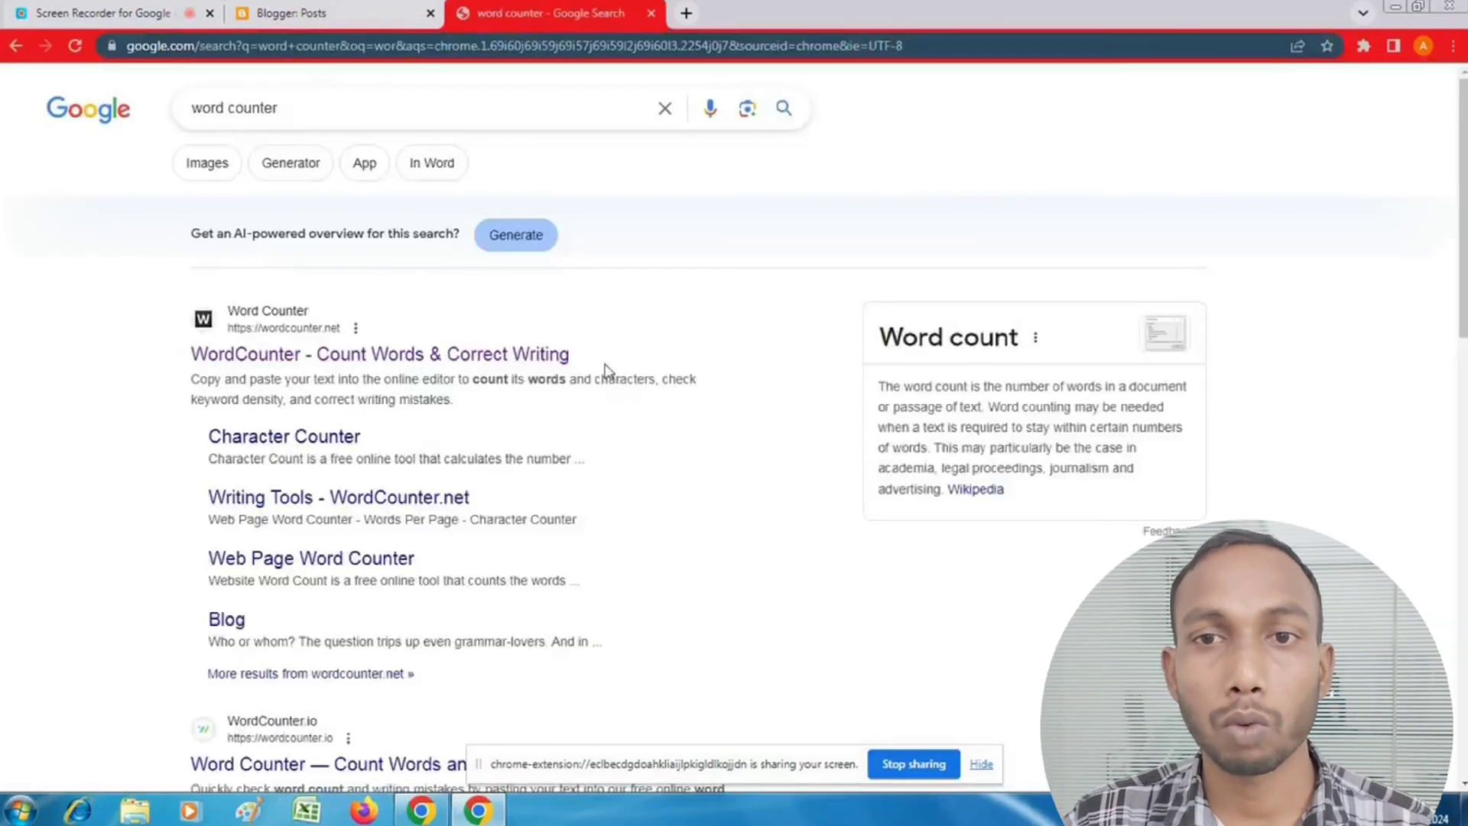
pyautogui.click(417, 355)
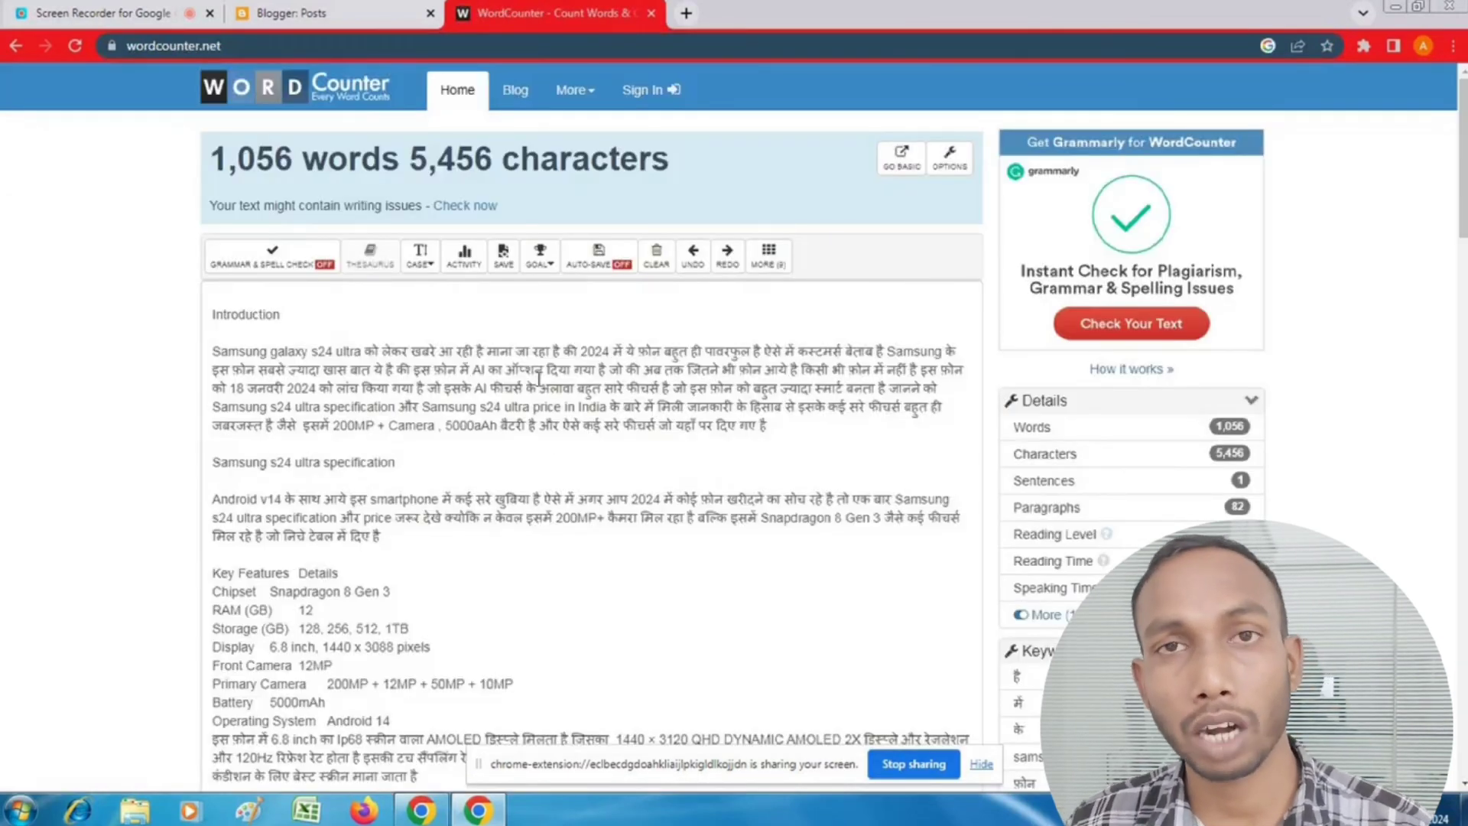
pyautogui.scroll(-20, 473, 493)
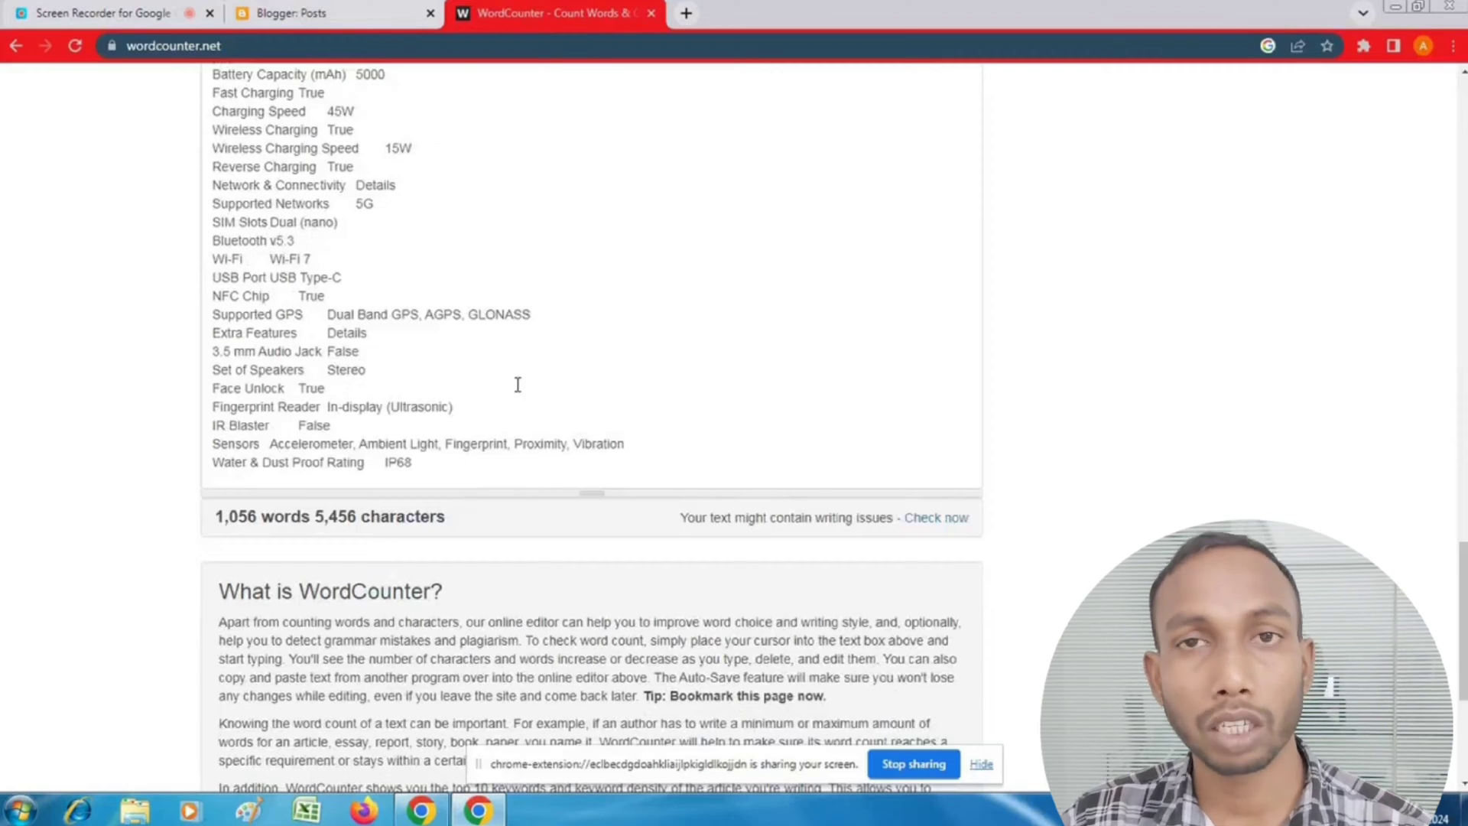
pyautogui.scroll(1, 517, 384)
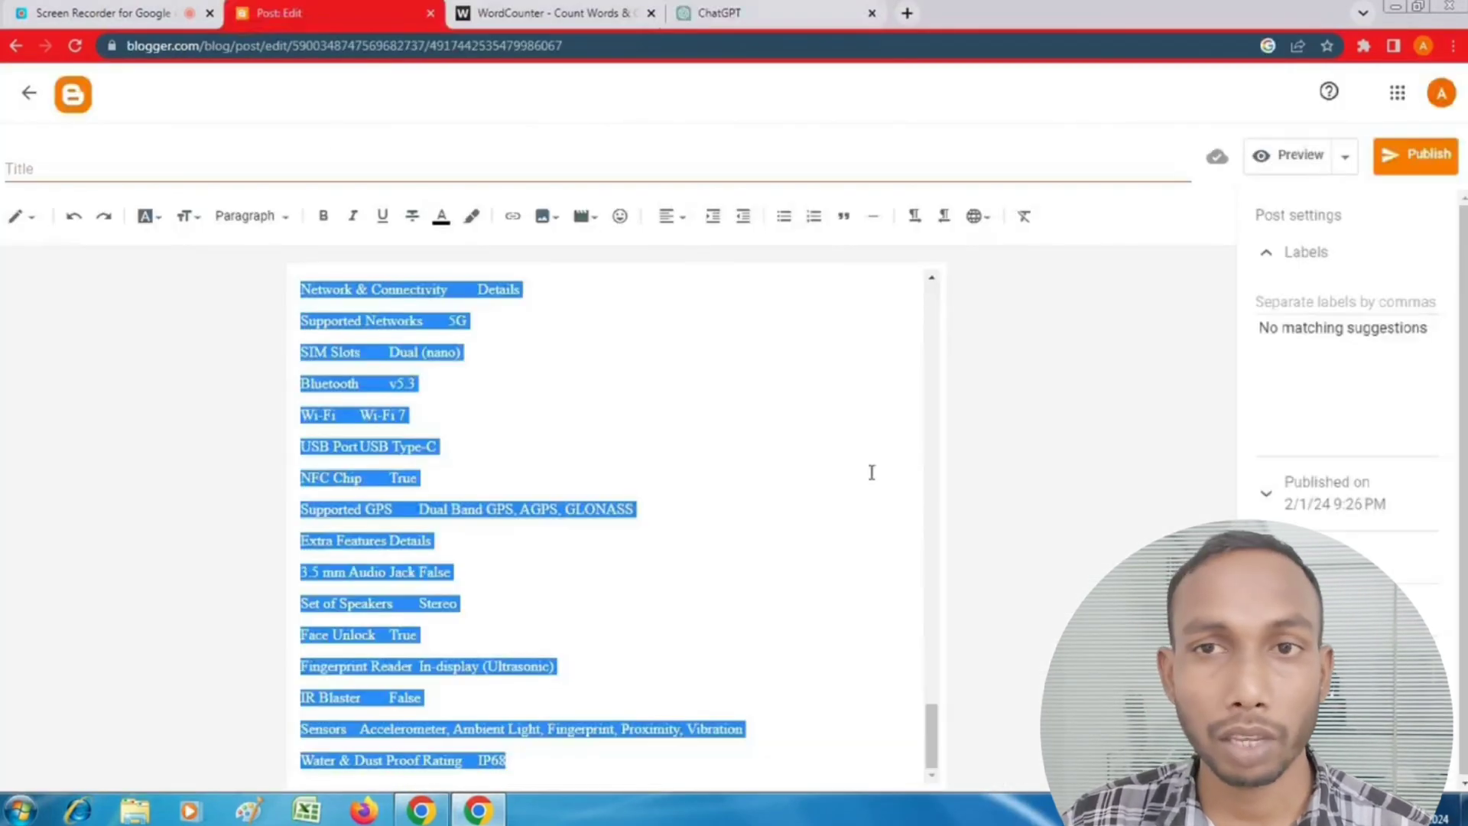
# Step: Upload the 200MP image from the Desktop and insert it above the Introduction heading of the Blogger post
pyautogui.click(698, 469)
pyautogui.scroll(15, 697, 469)
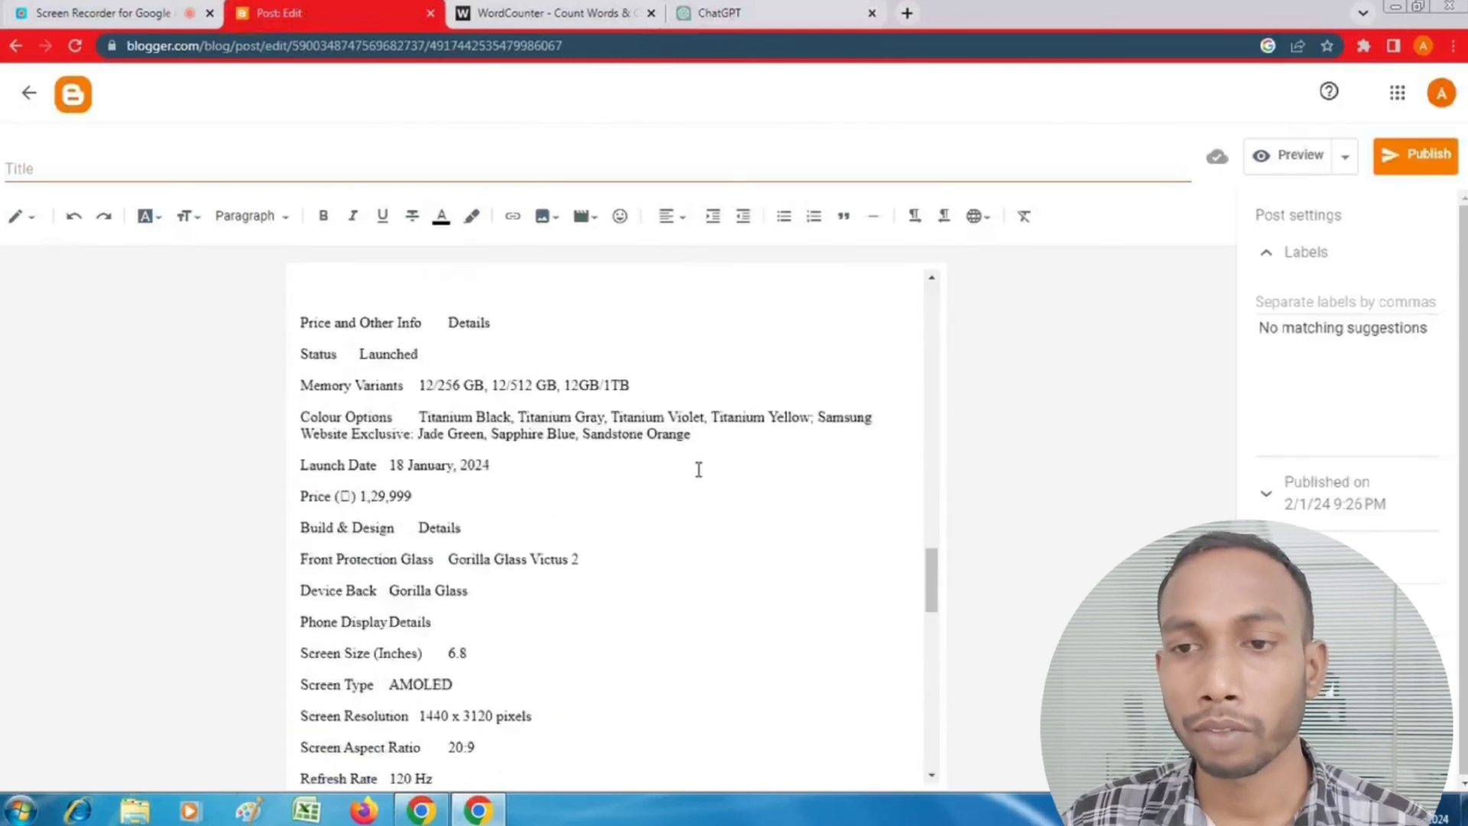
pyautogui.scroll(15, 698, 469)
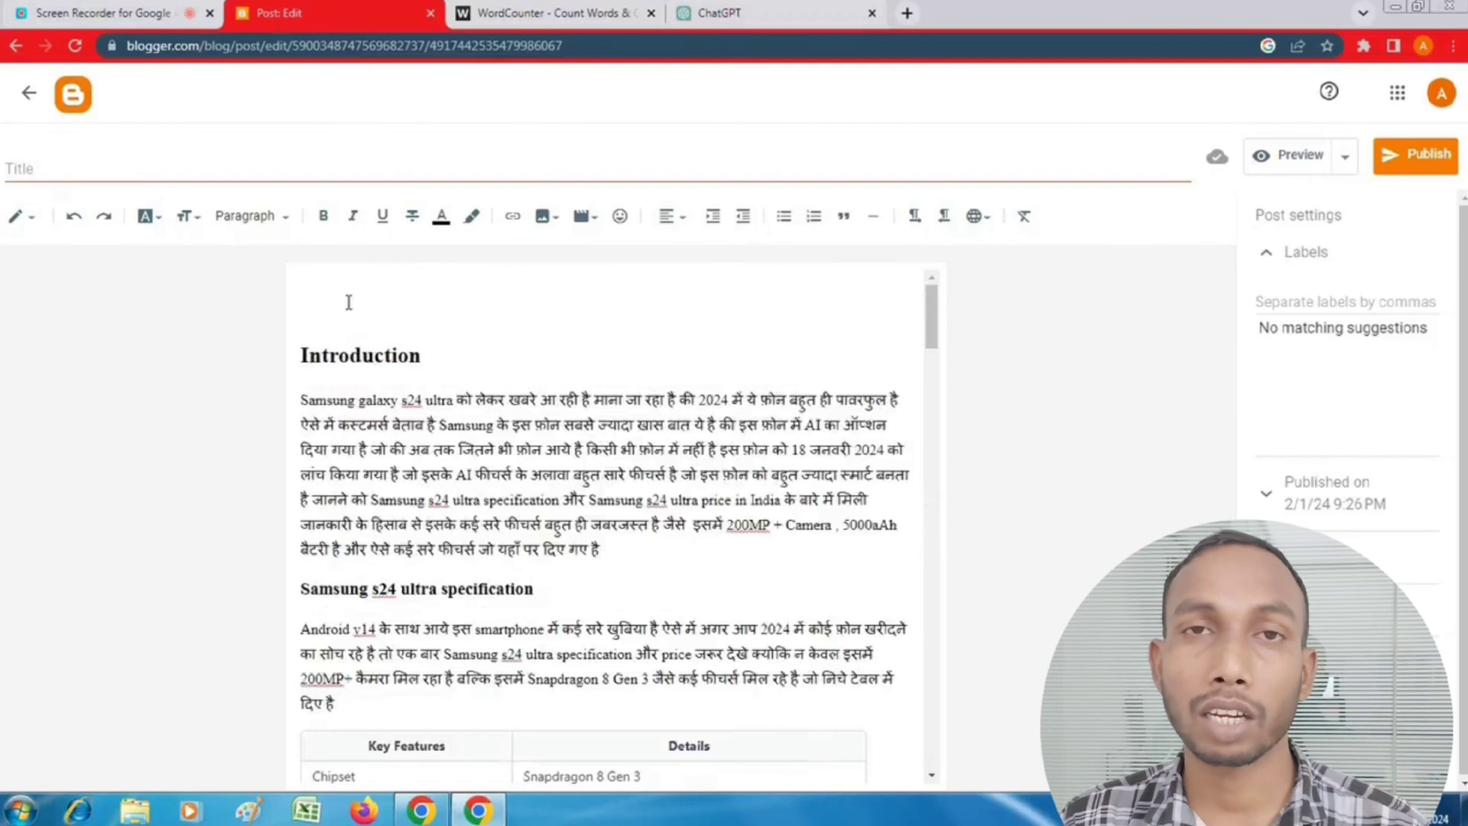
pyautogui.scroll(-1, 466, 350)
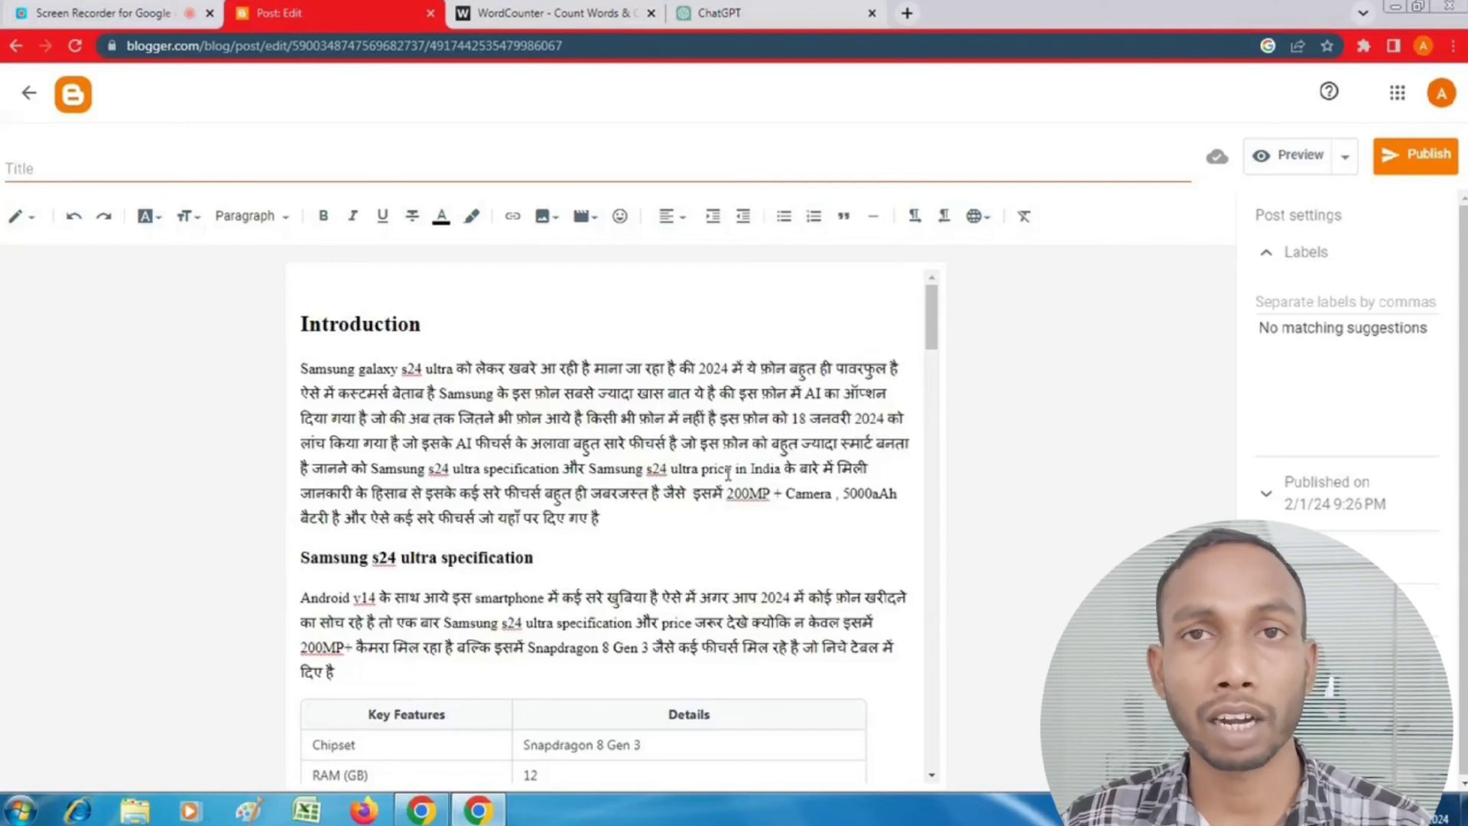
pyautogui.click(546, 216)
pyautogui.click(654, 260)
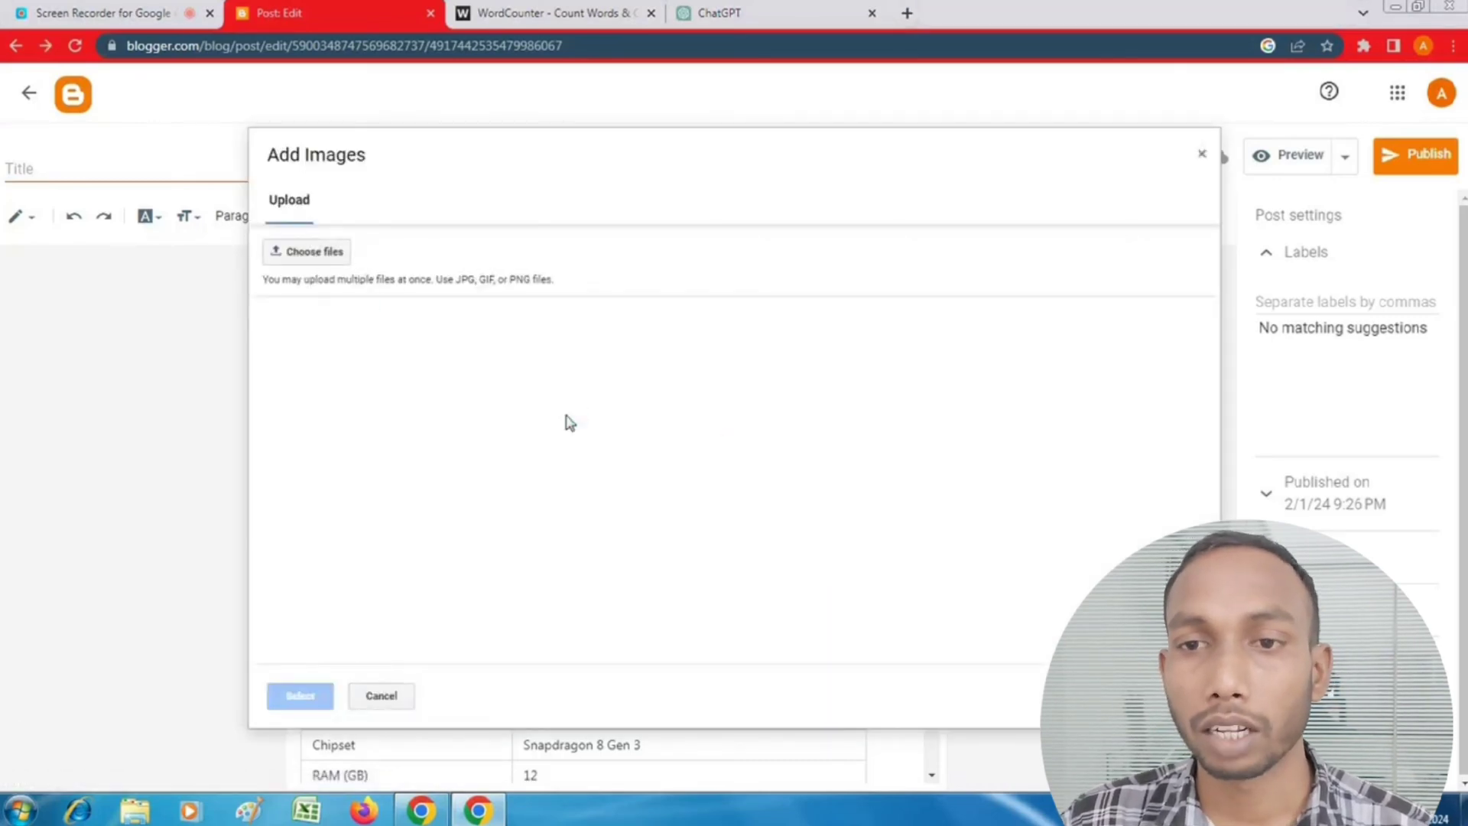
pyautogui.write('200MP')
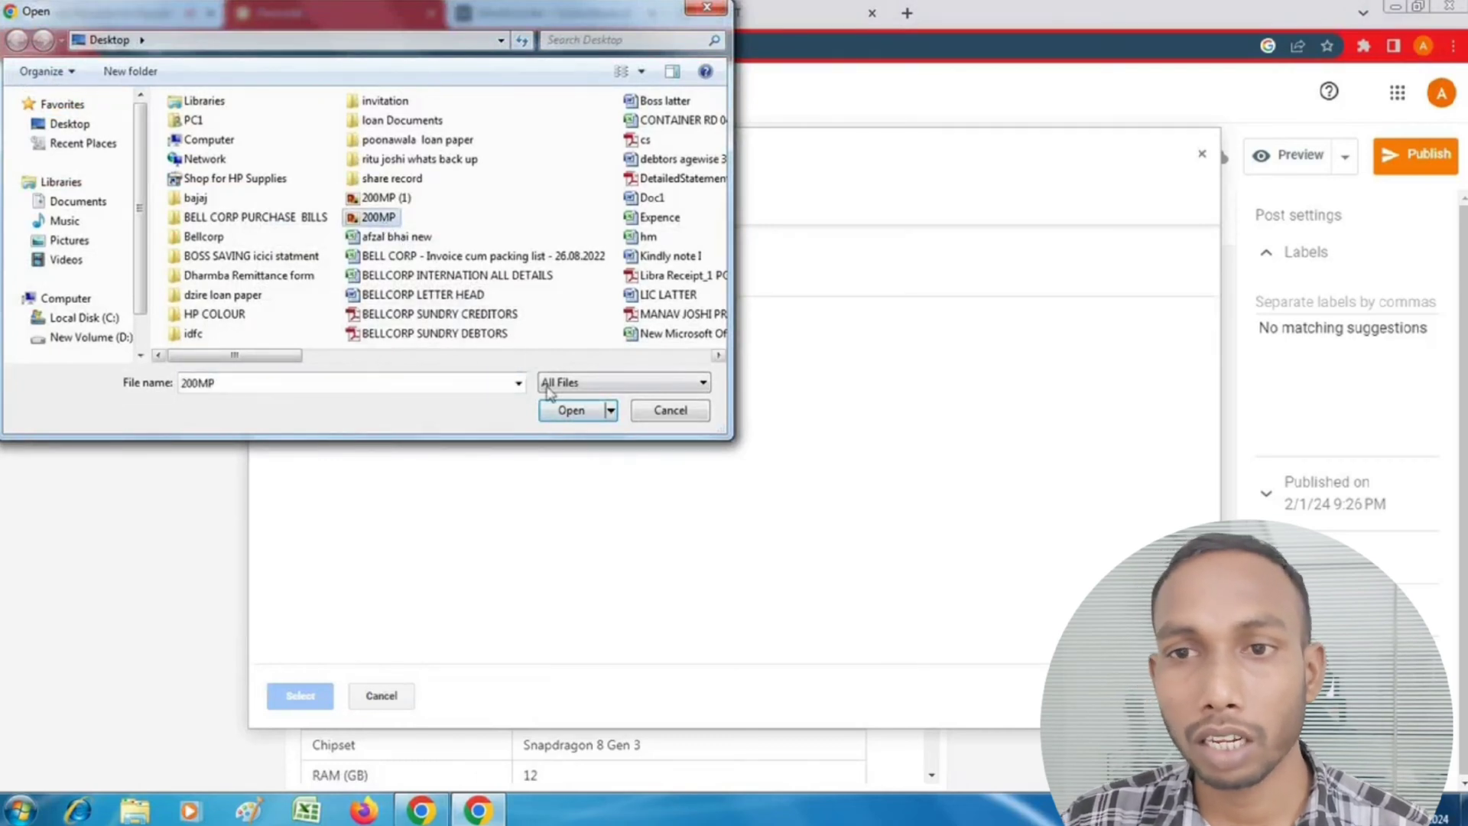
pyautogui.click(575, 412)
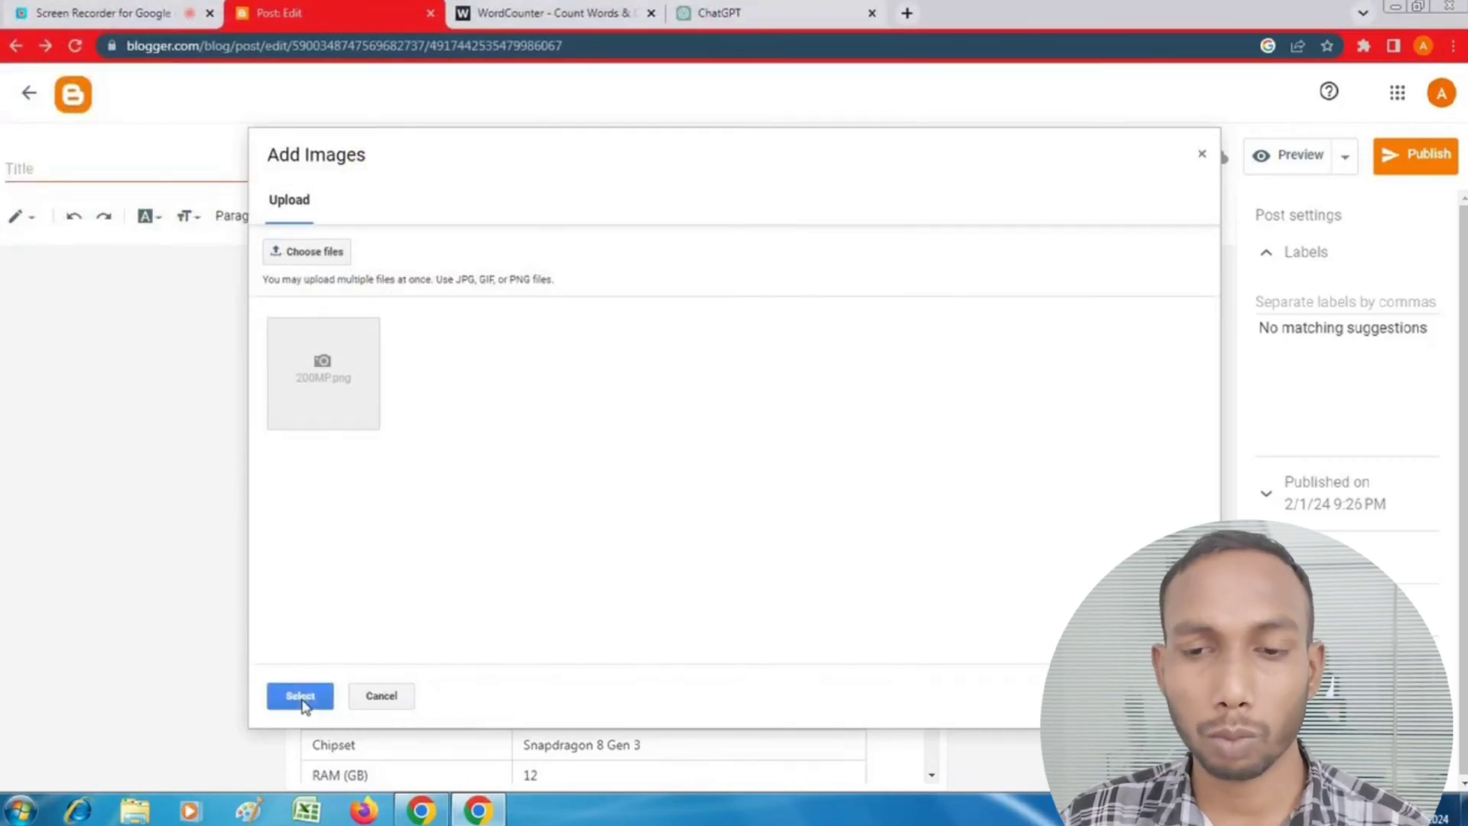
pyautogui.click(302, 697)
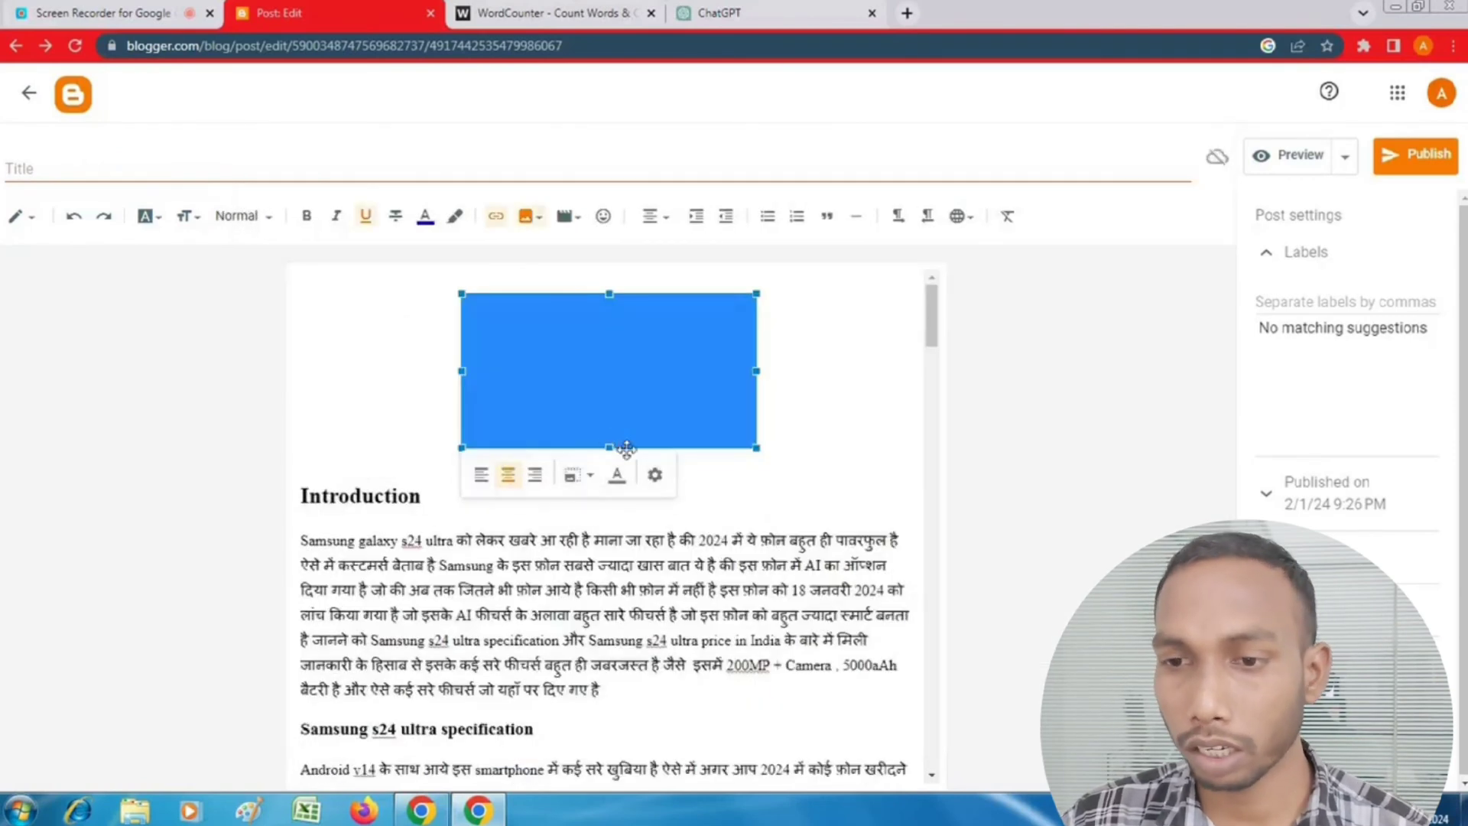
# Step: Enlarge the image above the Introduction to nearly the full text width through its image settings
pyautogui.click(654, 475)
pyautogui.click(588, 531)
pyautogui.click(858, 625)
pyautogui.click(741, 283)
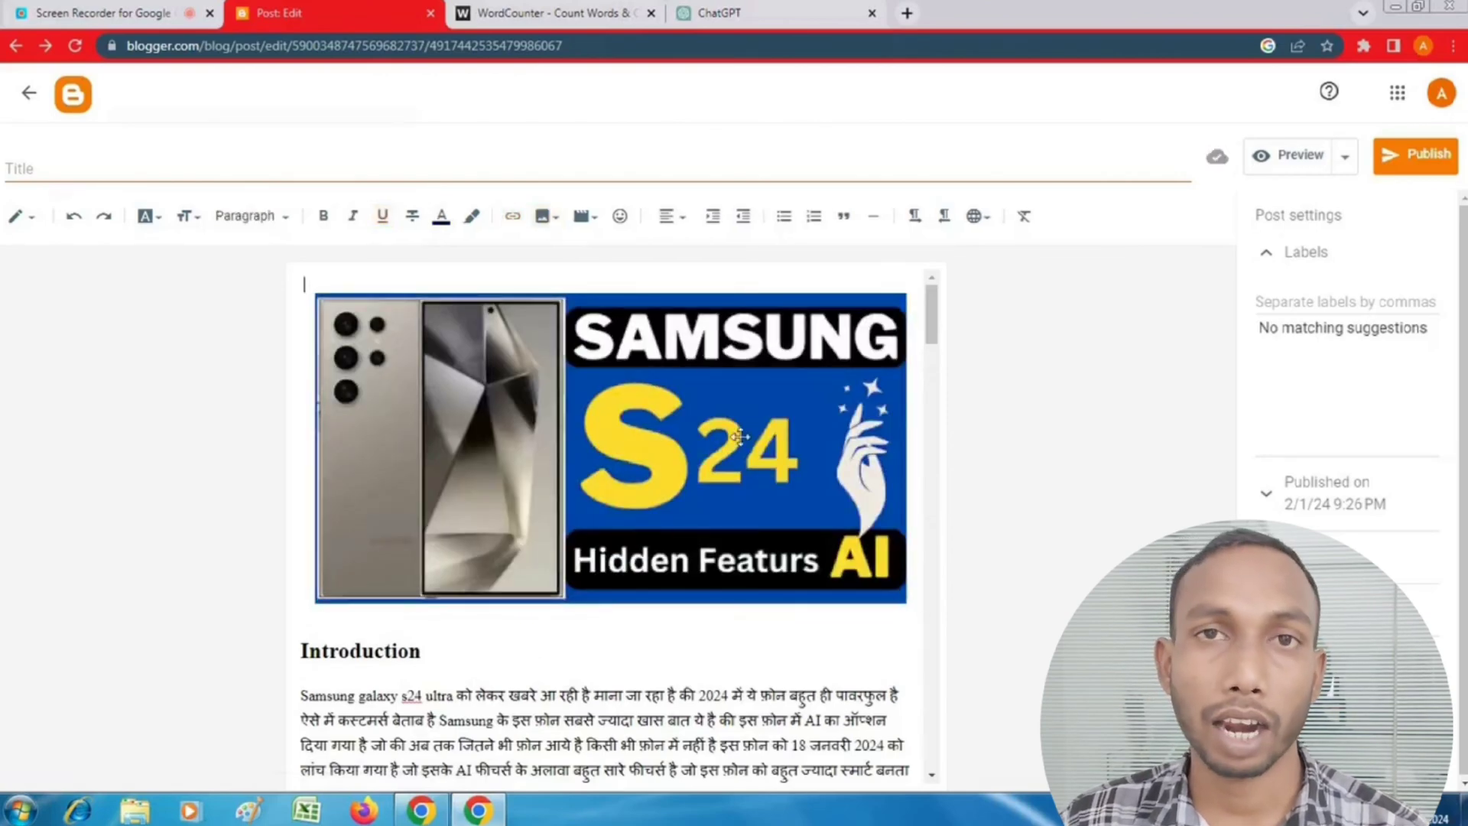
# Step: Insert the image 200MP (1) from the Desktop on a new line below the "Samsung s24 ultra camera" heading
pyautogui.scroll(-10, 641, 512)
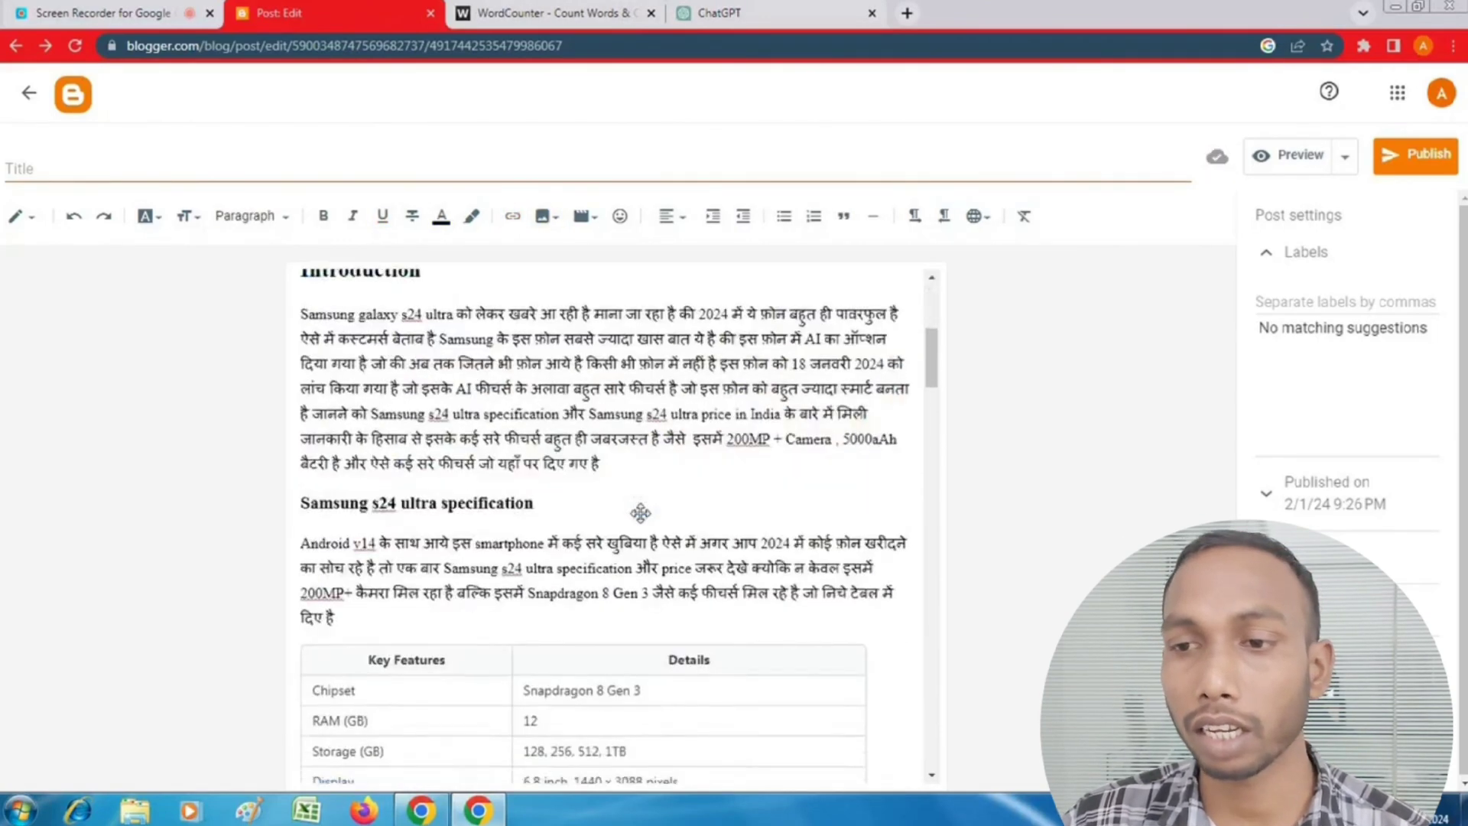
pyautogui.scroll(-3, 641, 512)
pyautogui.click(474, 428)
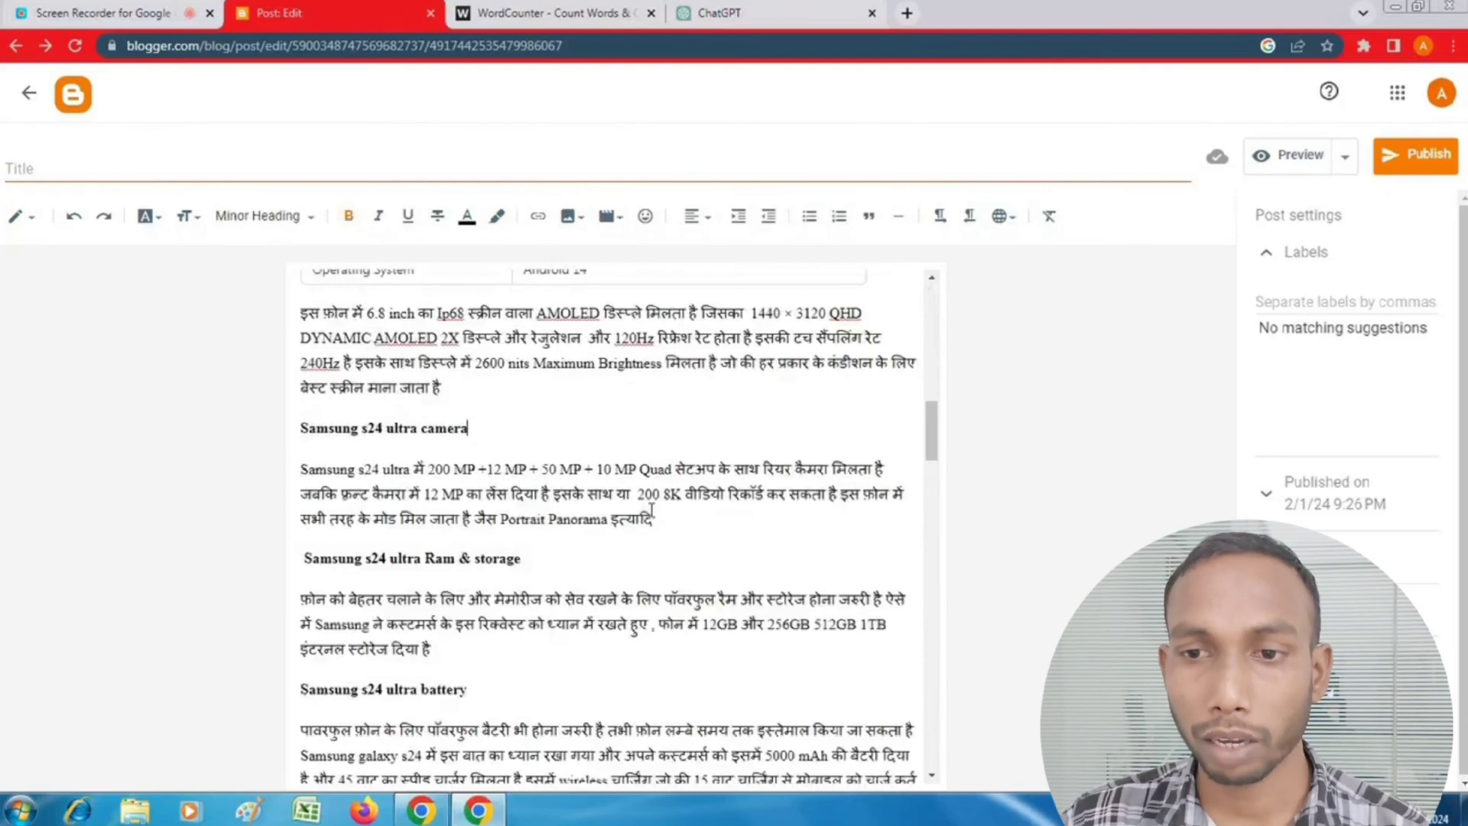
pyautogui.press('Return')
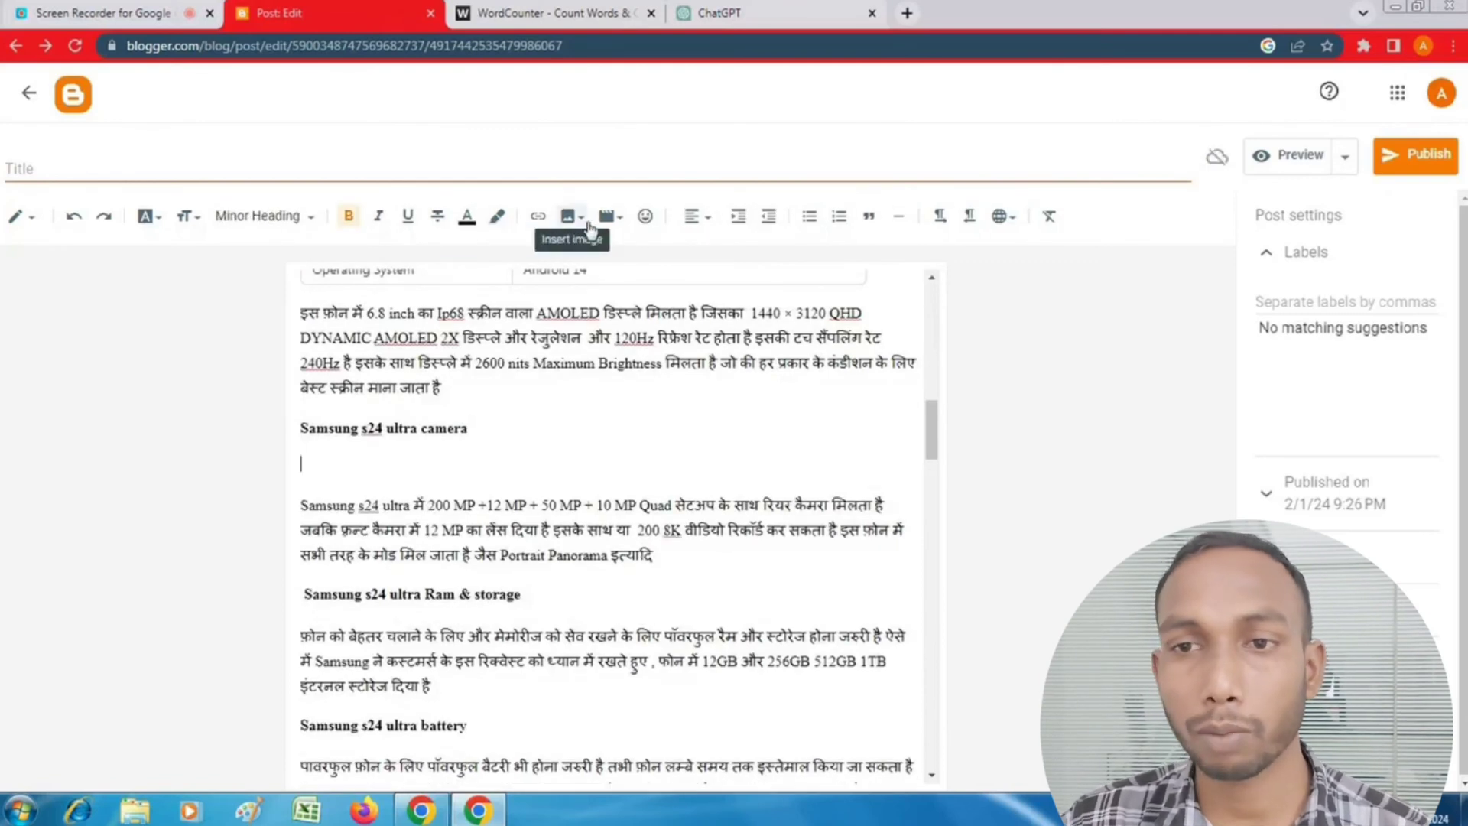
pyautogui.click(570, 220)
pyautogui.click(604, 255)
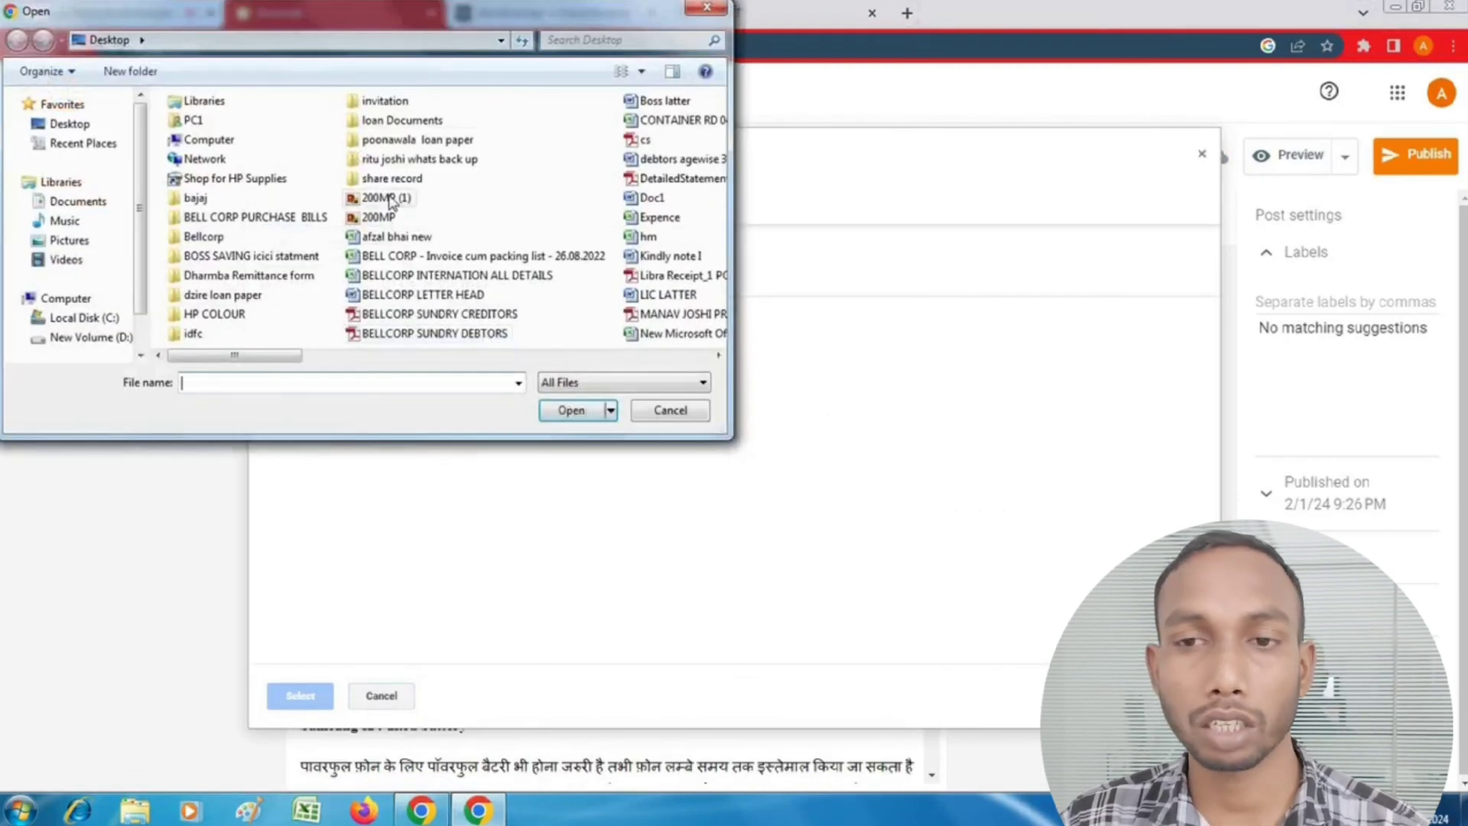
pyautogui.click(386, 197)
pyautogui.click(561, 410)
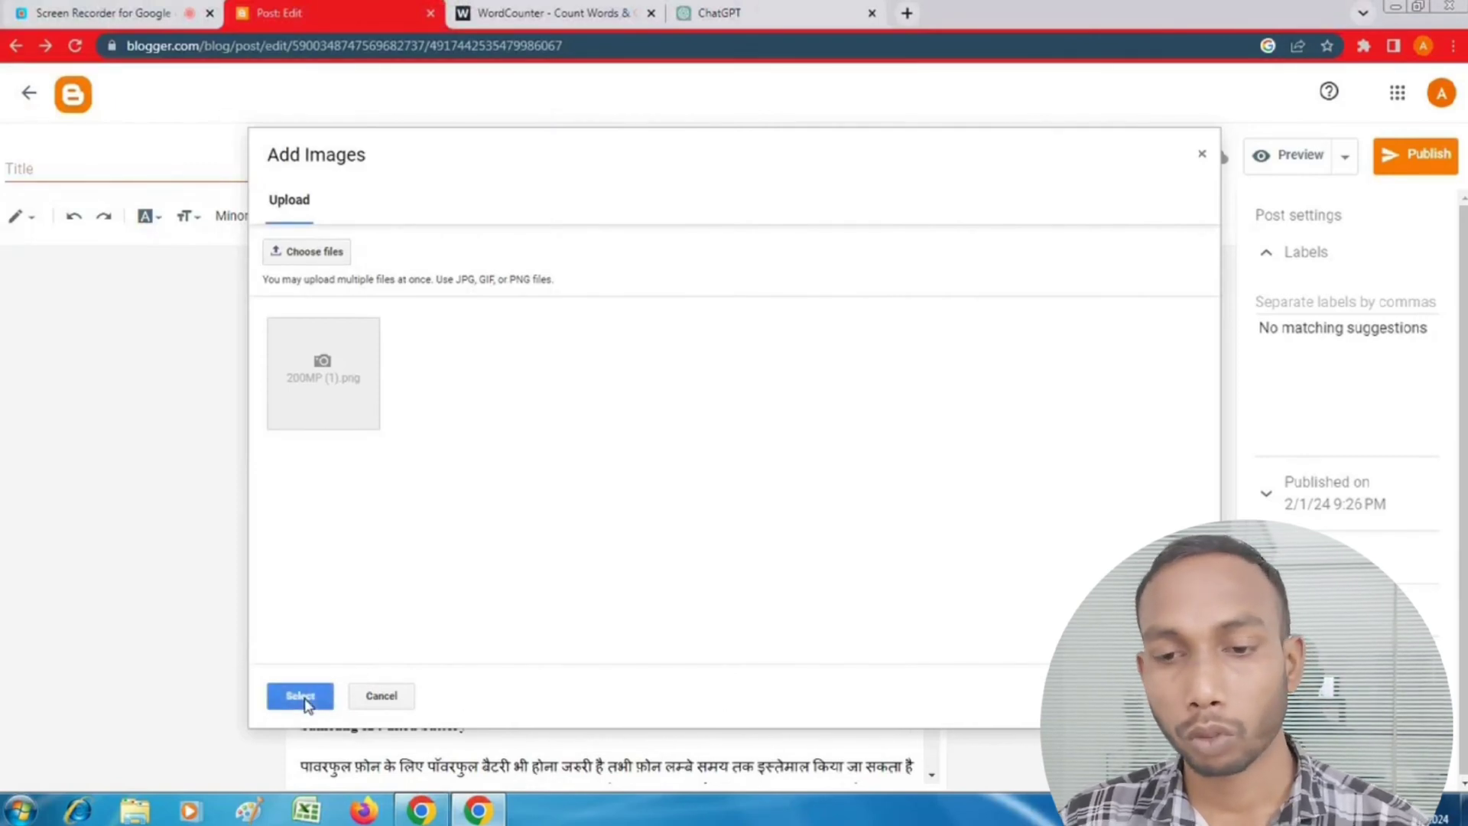
pyautogui.click(301, 696)
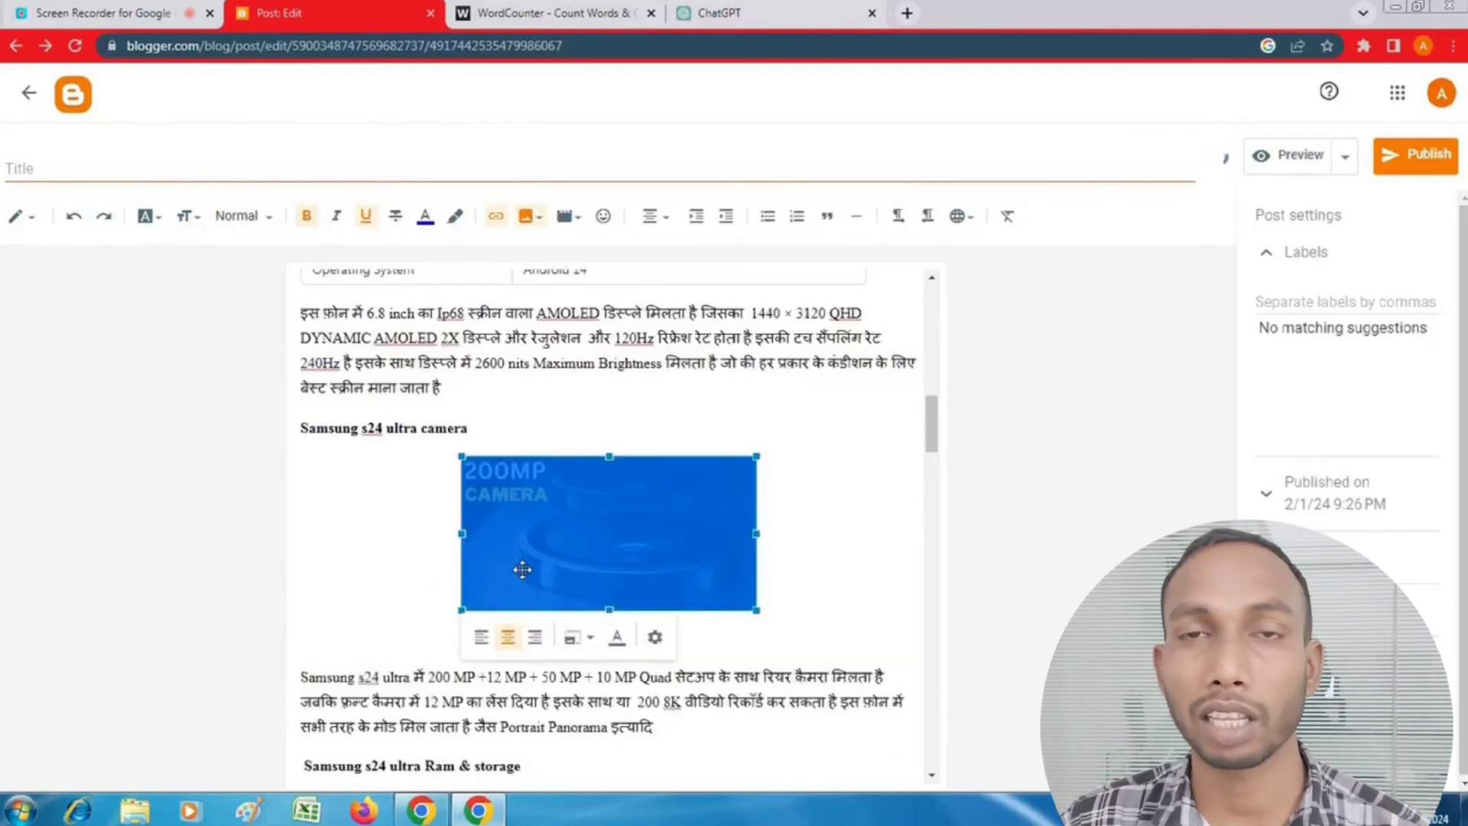
# Step: Enlarge the camera image to nearly the full text width through its image settings
pyautogui.click(654, 637)
pyautogui.click(588, 532)
pyautogui.click(859, 625)
pyautogui.click(662, 425)
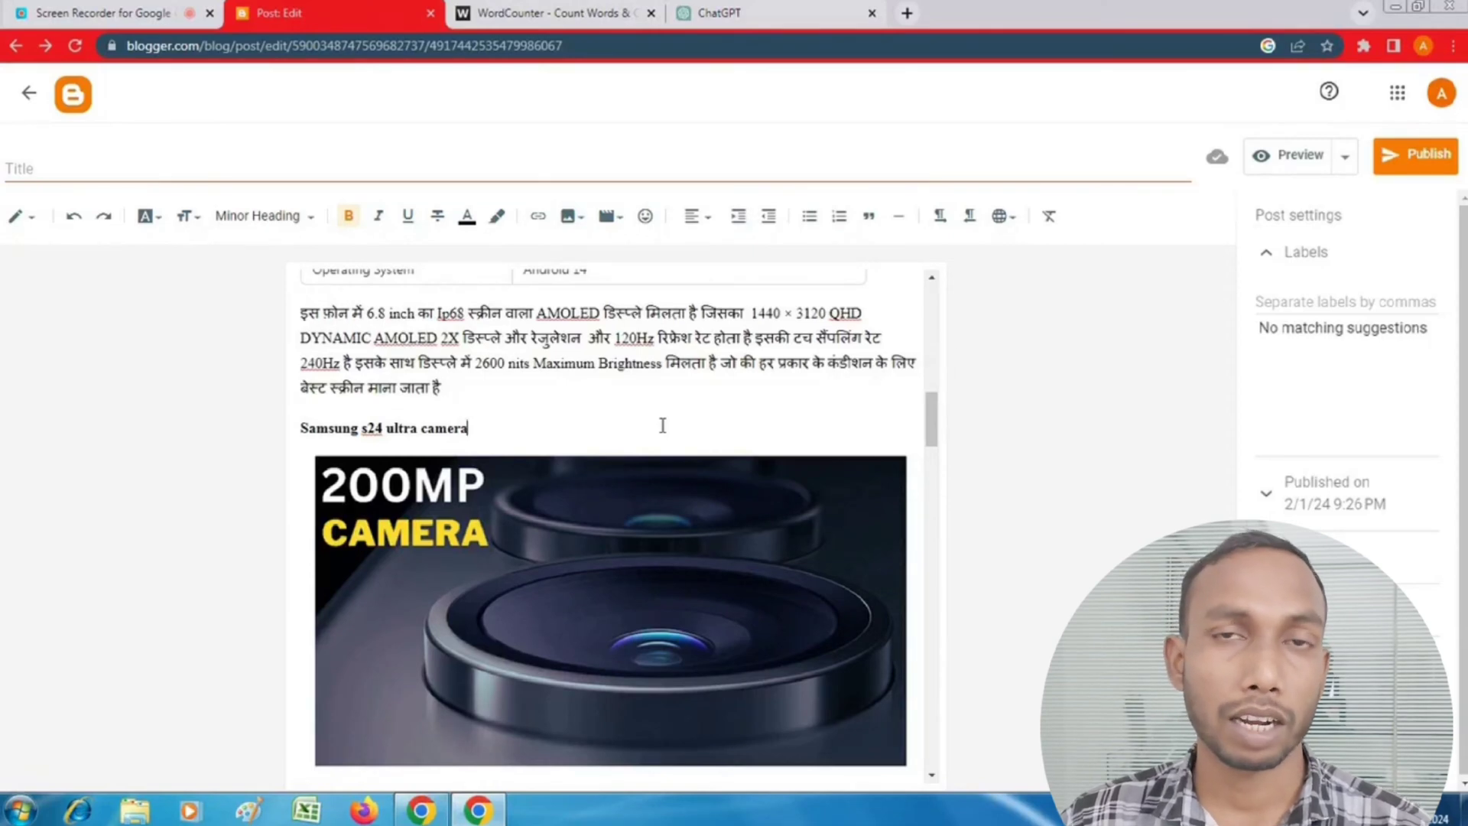
# Step: Remove the blank line below "Samsung s24 ultra Price in india" and format that line as a Minor Heading
pyautogui.scroll(-7, 620, 408)
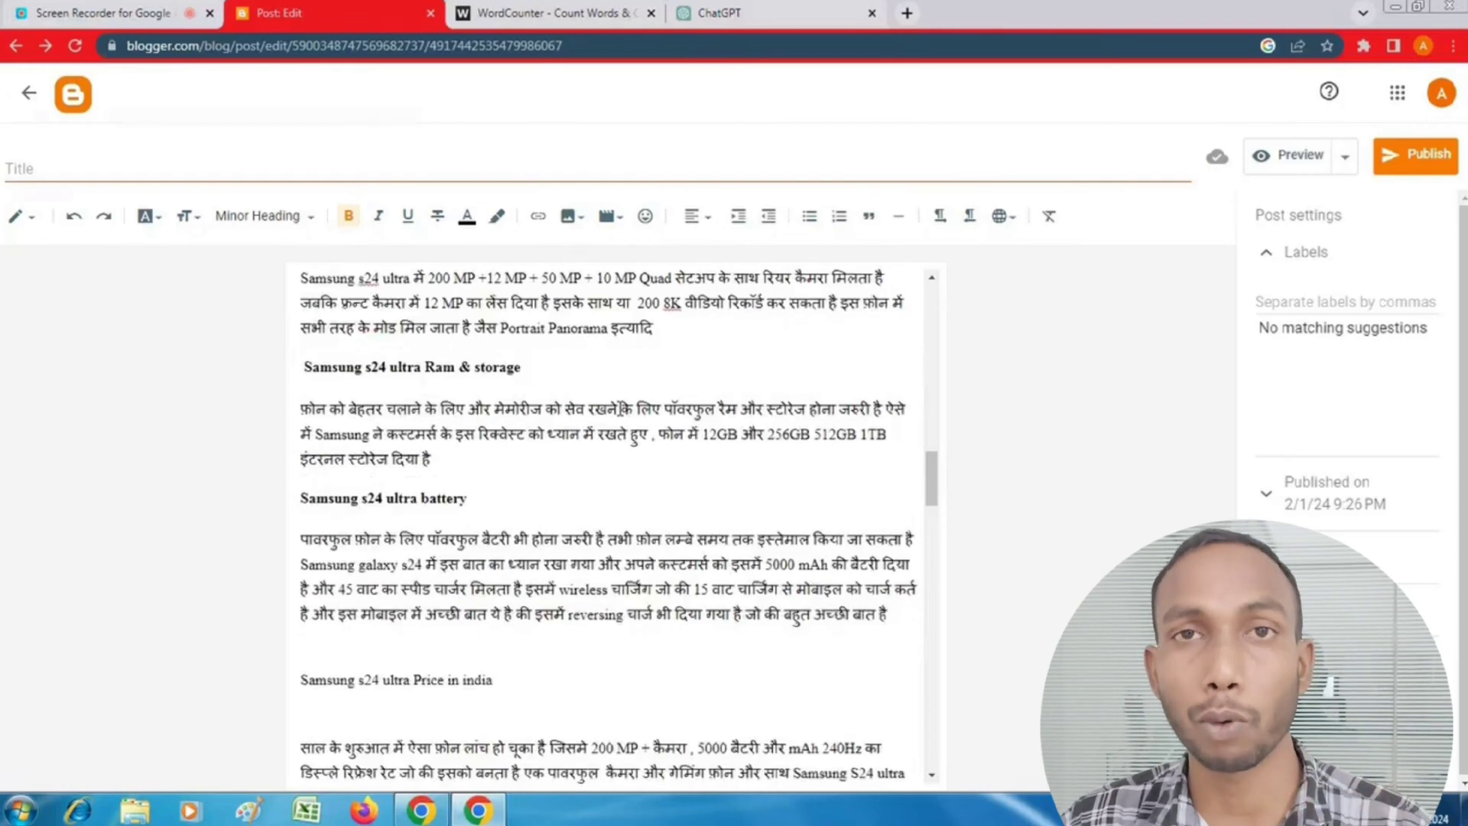
pyautogui.scroll(-4, 560, 383)
pyautogui.click(323, 438)
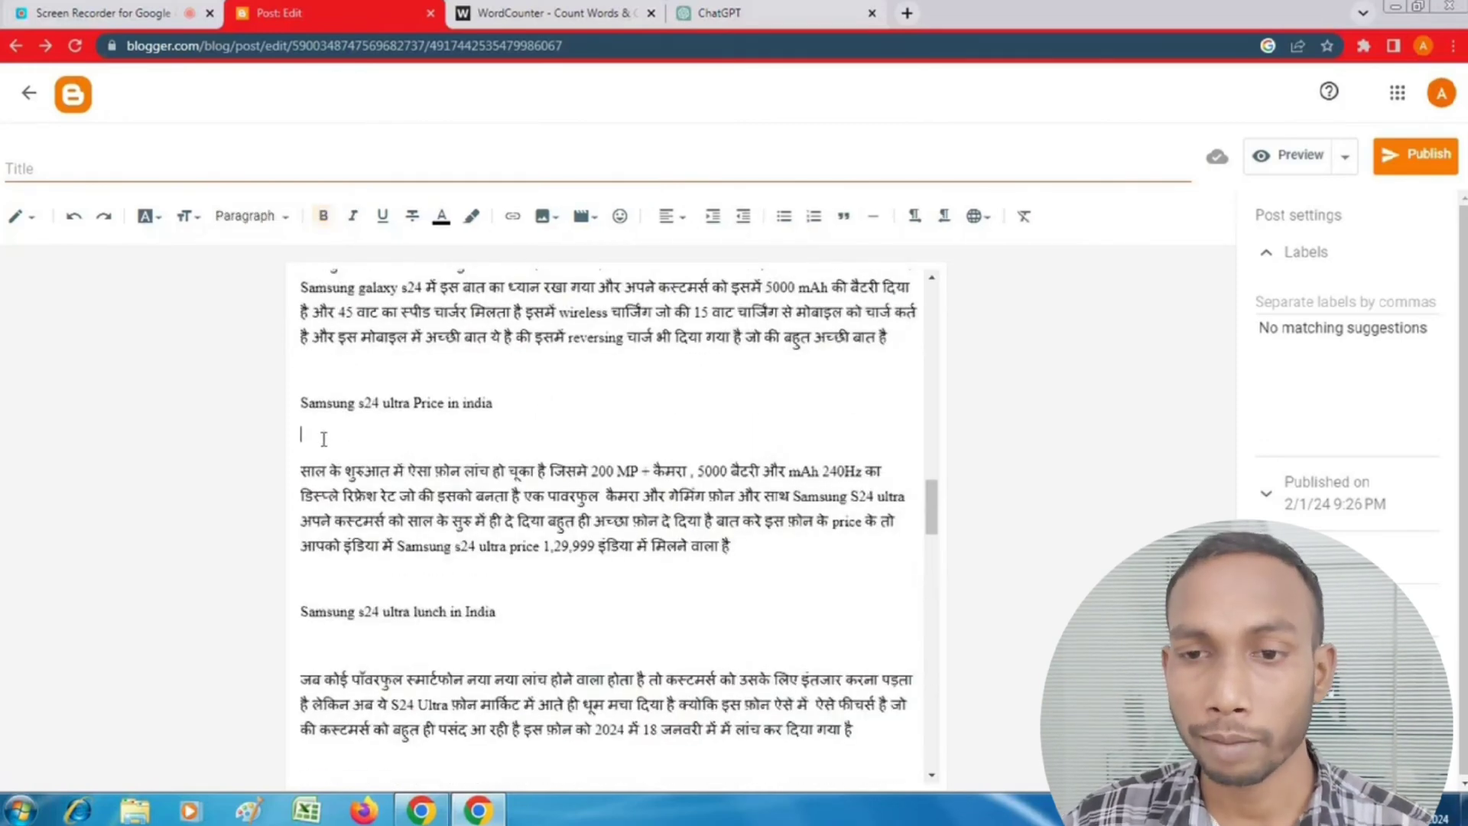
pyautogui.press('BackSpace')
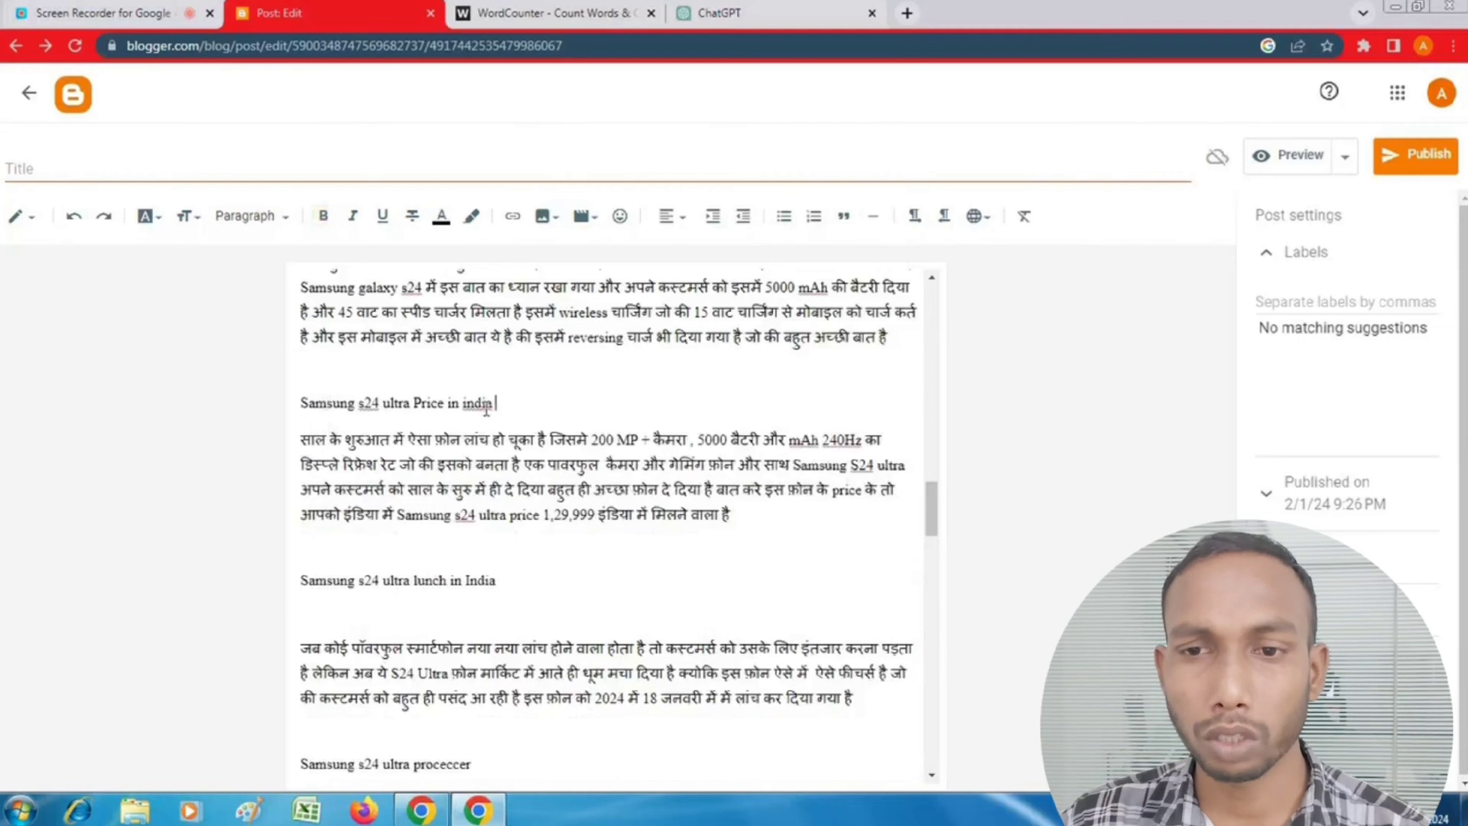
pyautogui.moveTo(498, 402); pyautogui.dragTo(298, 404)
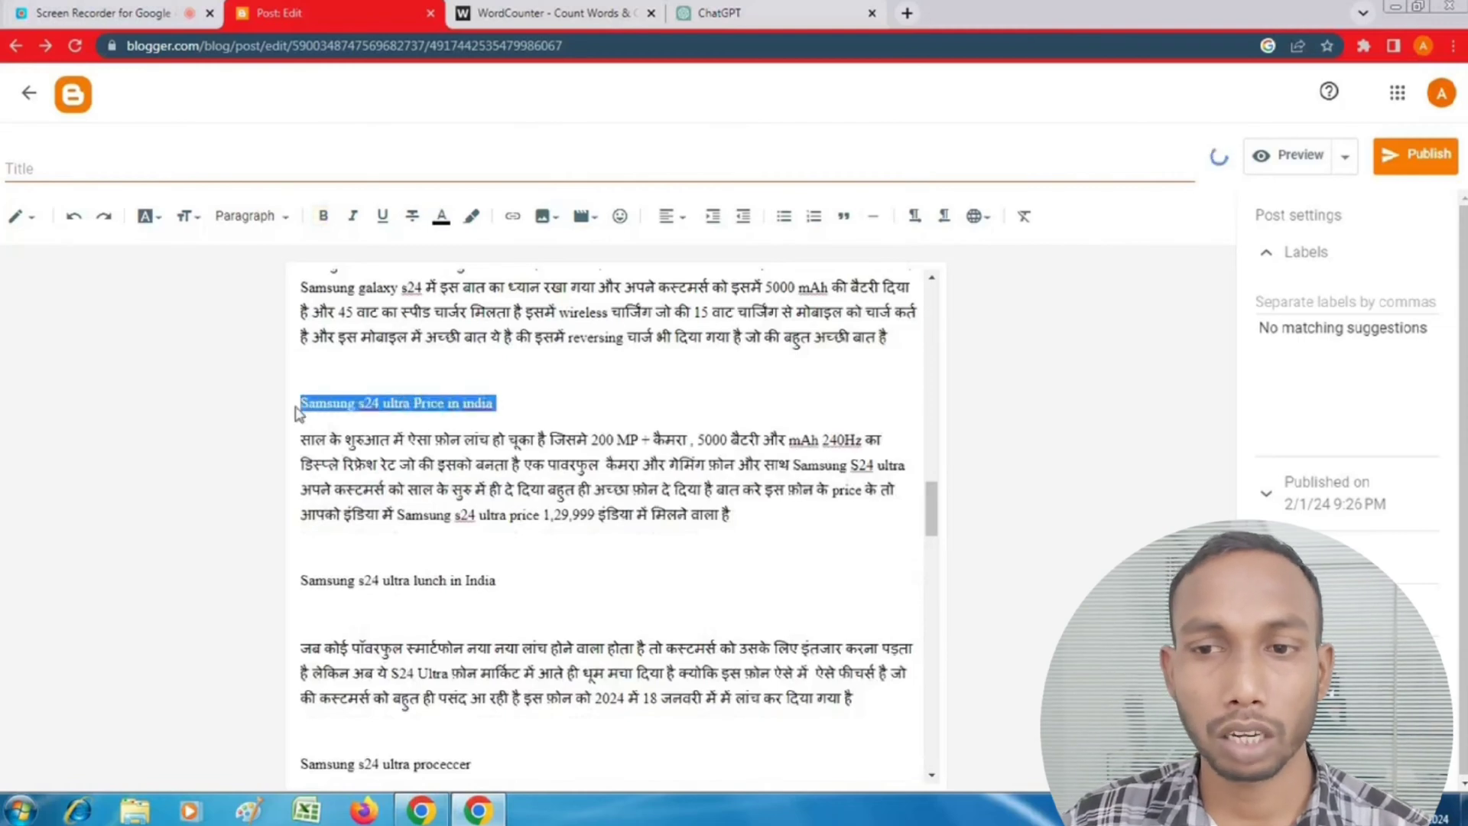
pyautogui.click(286, 219)
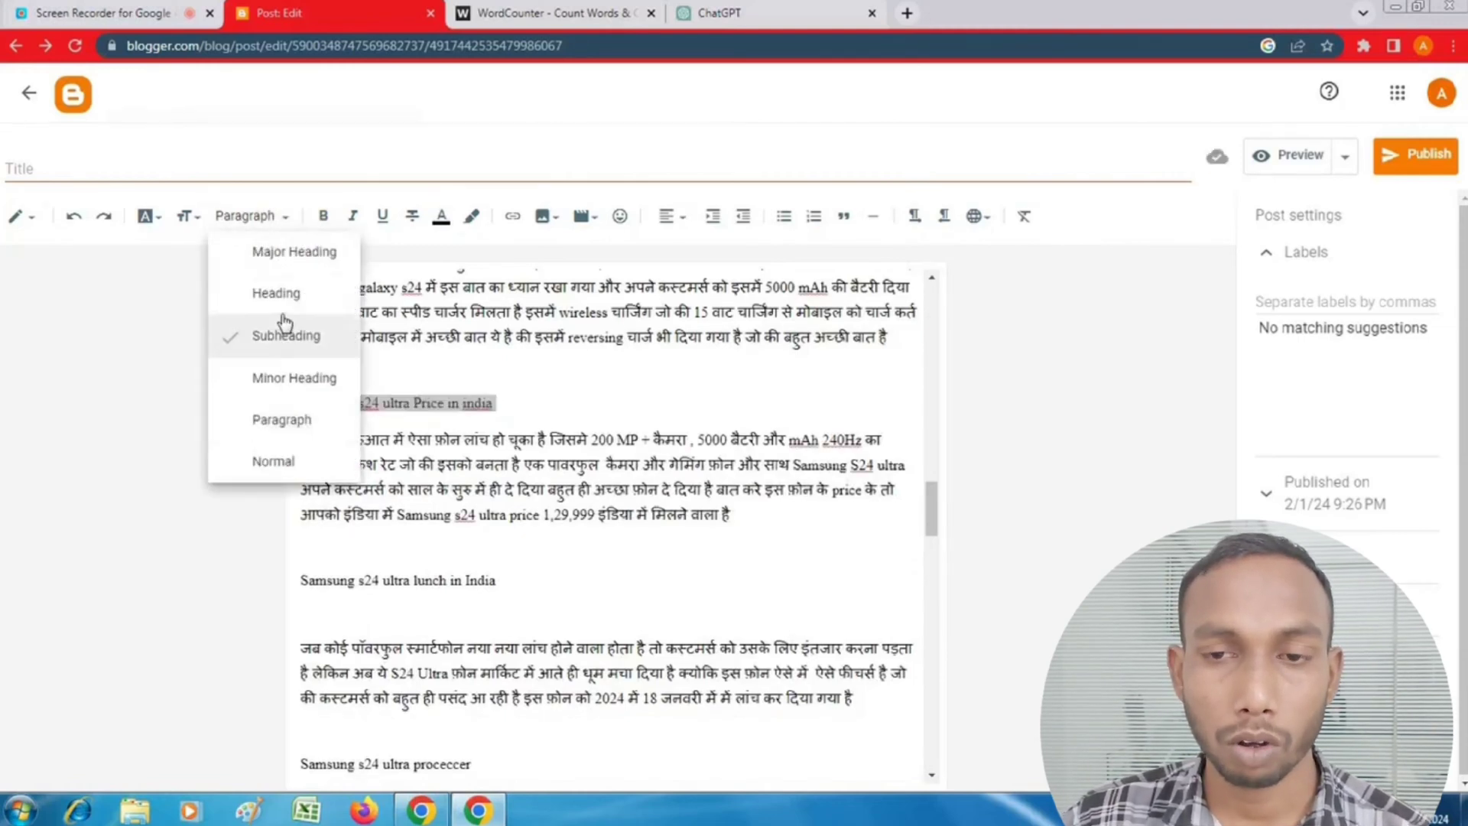
pyautogui.click(289, 383)
# Step: Format the line "Samsung s24 ultra lunch in India" as a Minor Heading
pyautogui.moveTo(516, 590); pyautogui.dragTo(247, 590)
pyautogui.click(313, 222)
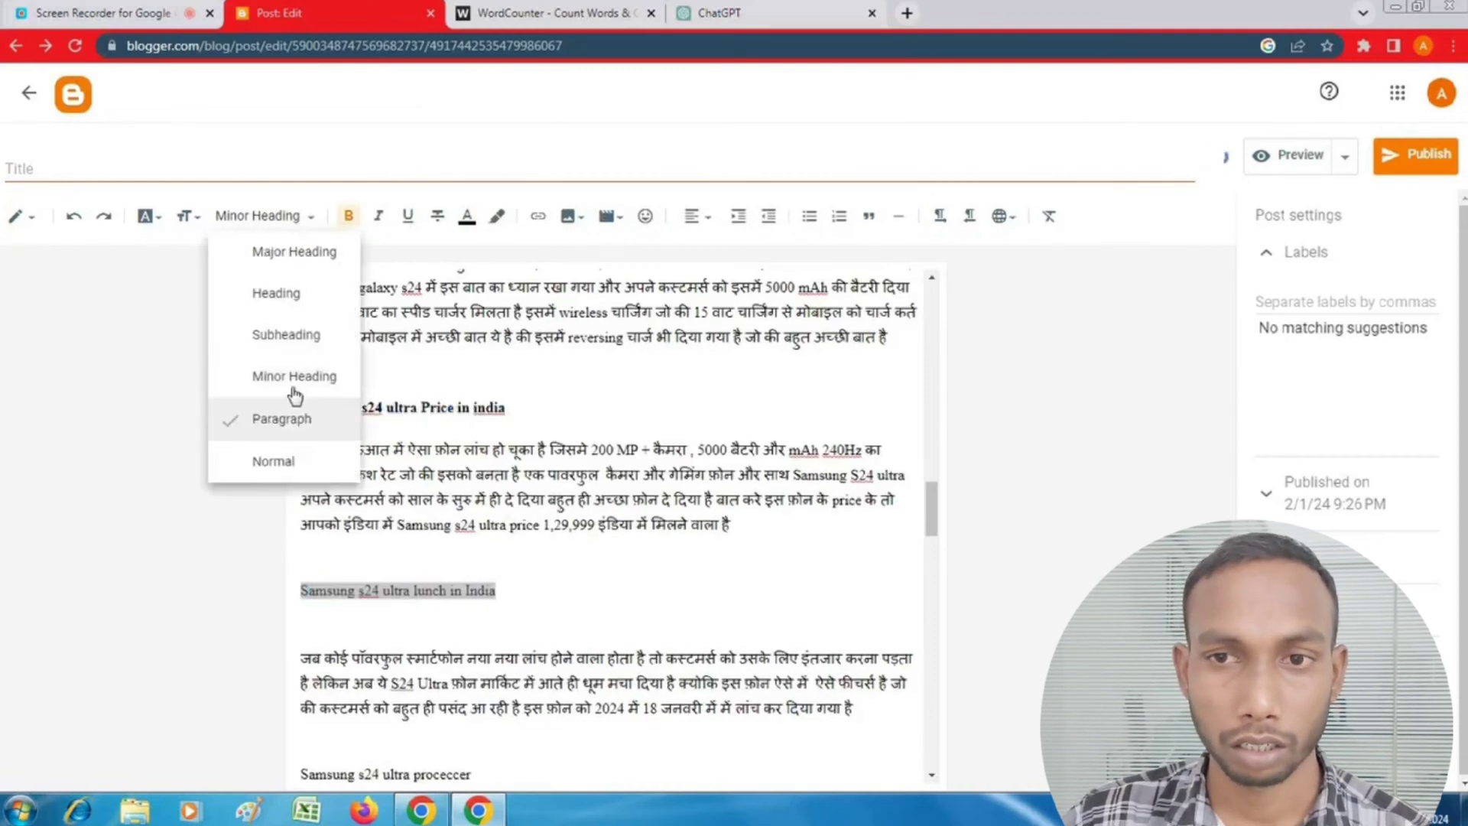
pyautogui.click(564, 546)
pyautogui.moveTo(543, 589); pyautogui.dragTo(260, 586)
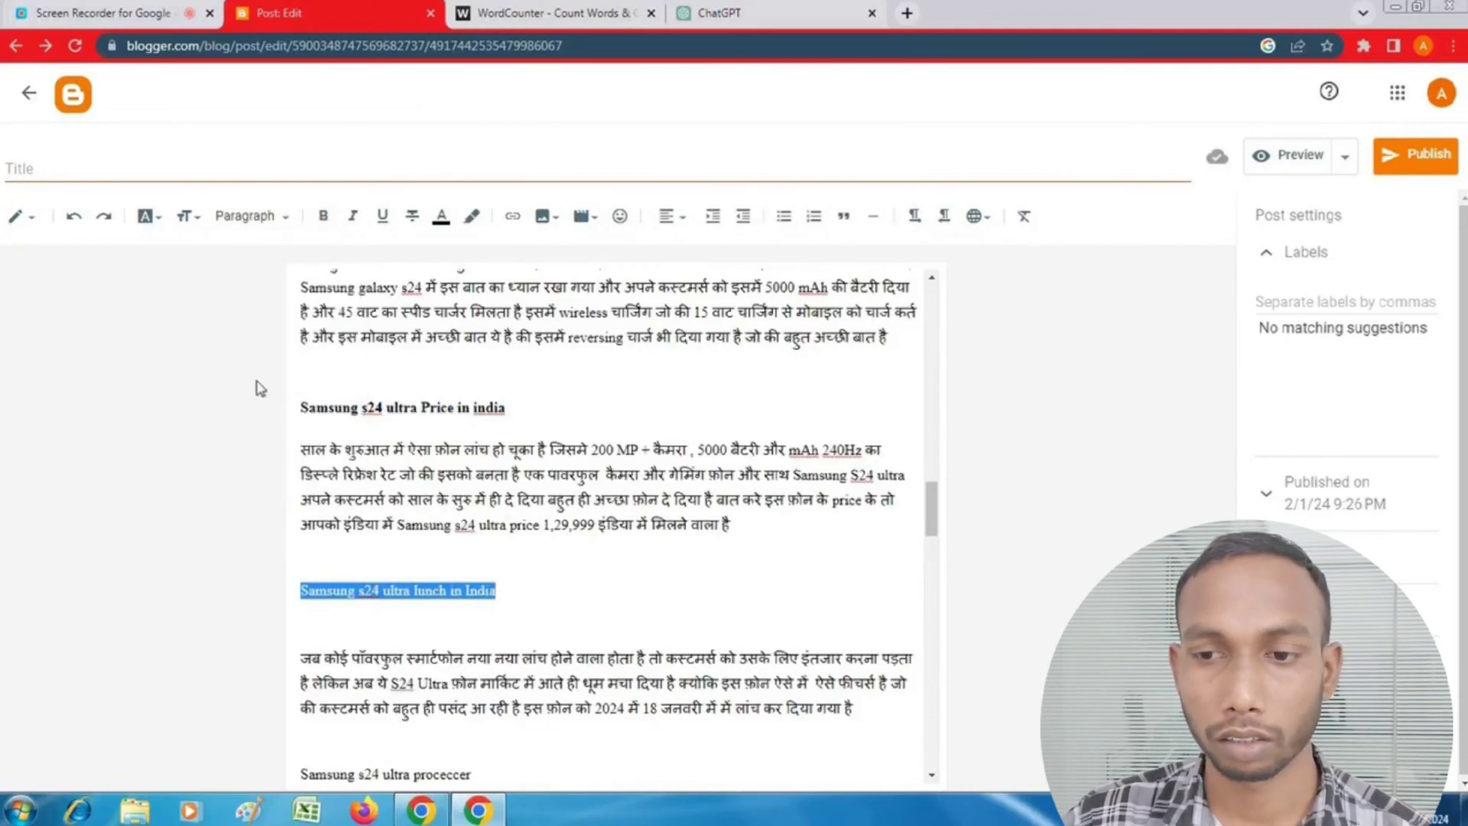
pyautogui.click(279, 226)
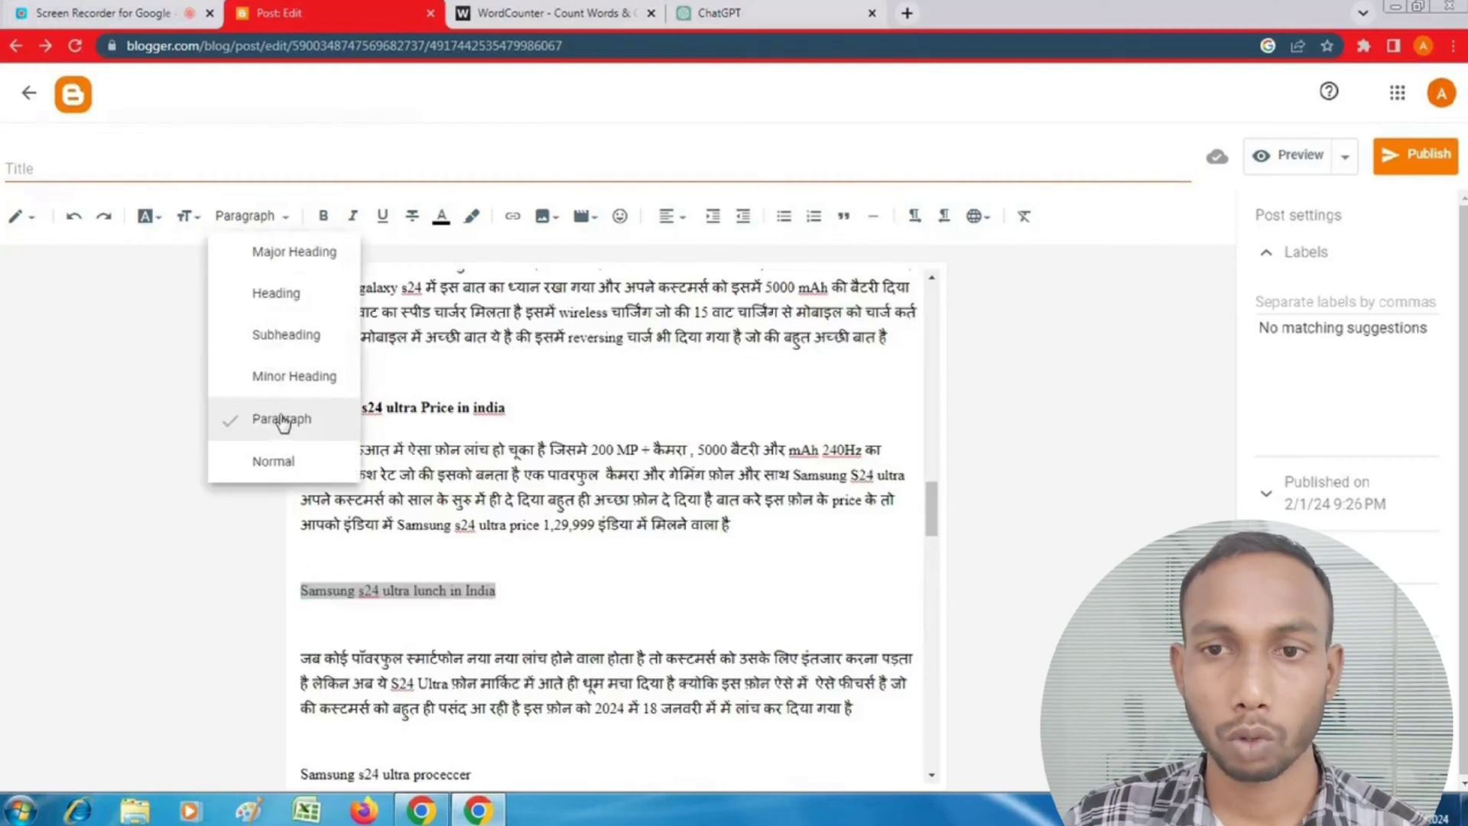
pyautogui.click(288, 377)
pyautogui.click(603, 615)
# Step: Switch to ChatGPT and copy the two-column phone specification tables, starting from Price and Other Info
pyautogui.scroll(-6, 611, 535)
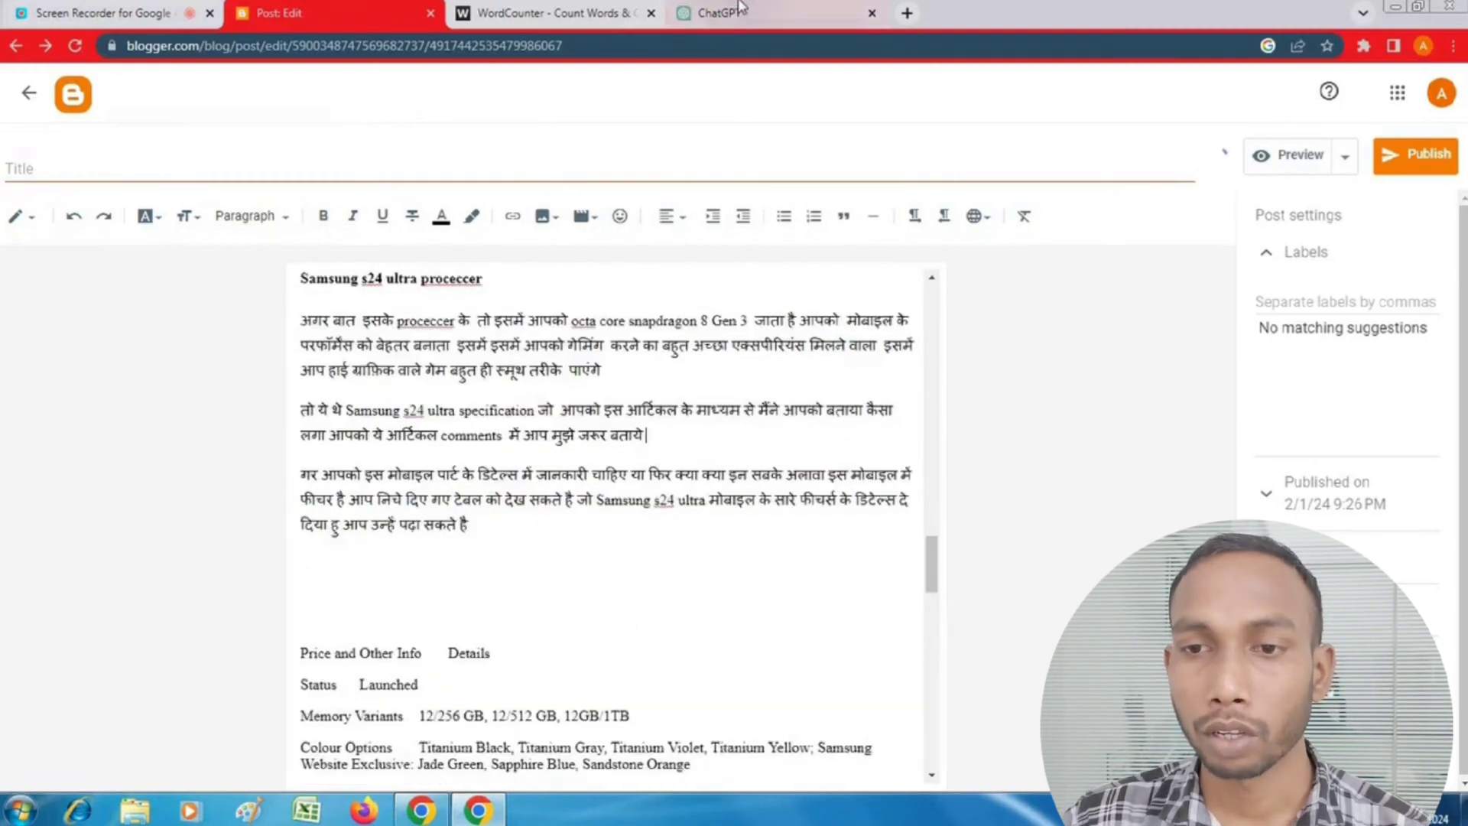
pyautogui.click(738, 11)
pyautogui.scroll(15, 721, 554)
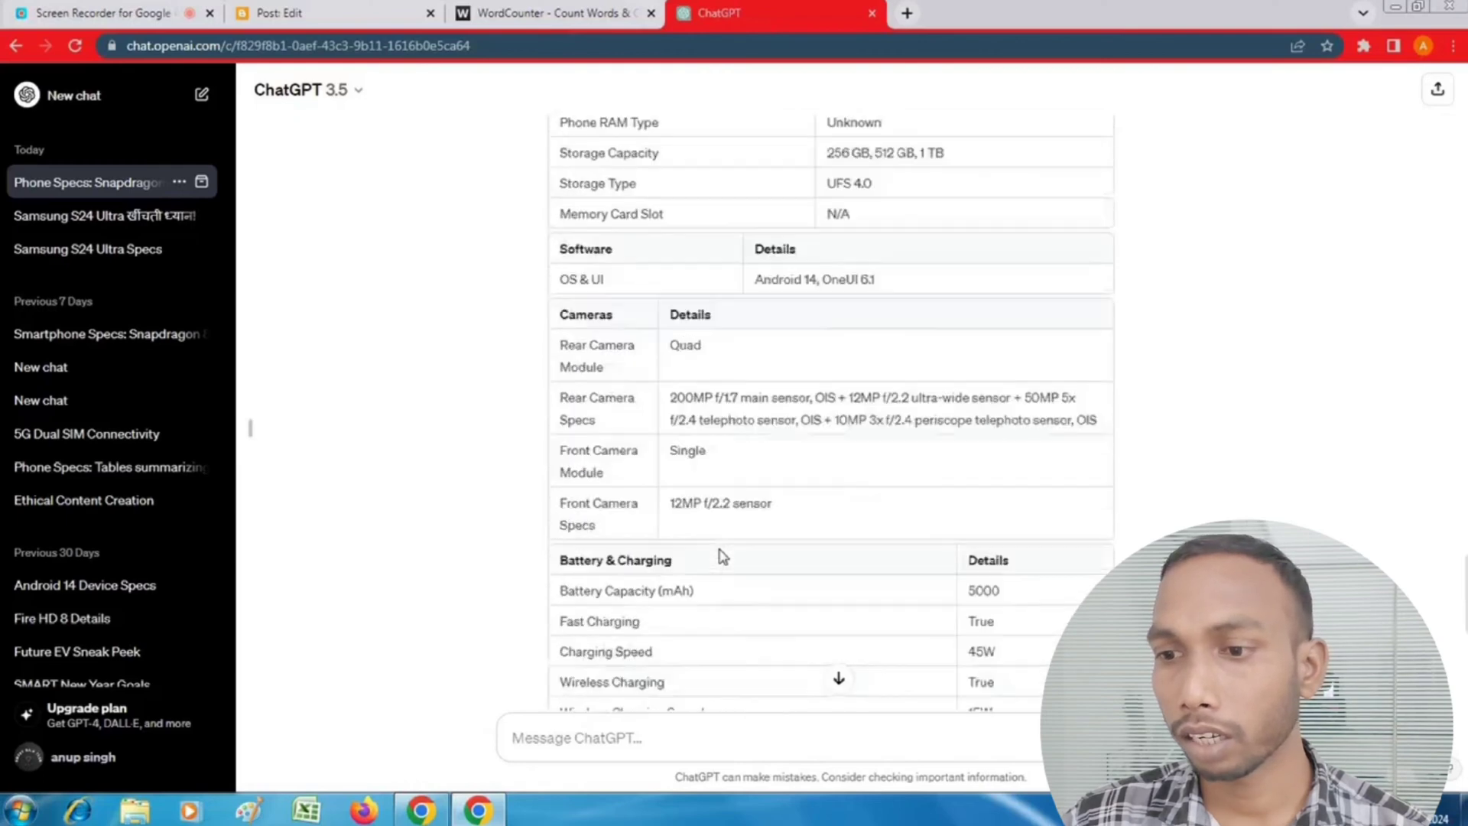
pyautogui.scroll(5, 721, 554)
pyautogui.scroll(-2, 688, 527)
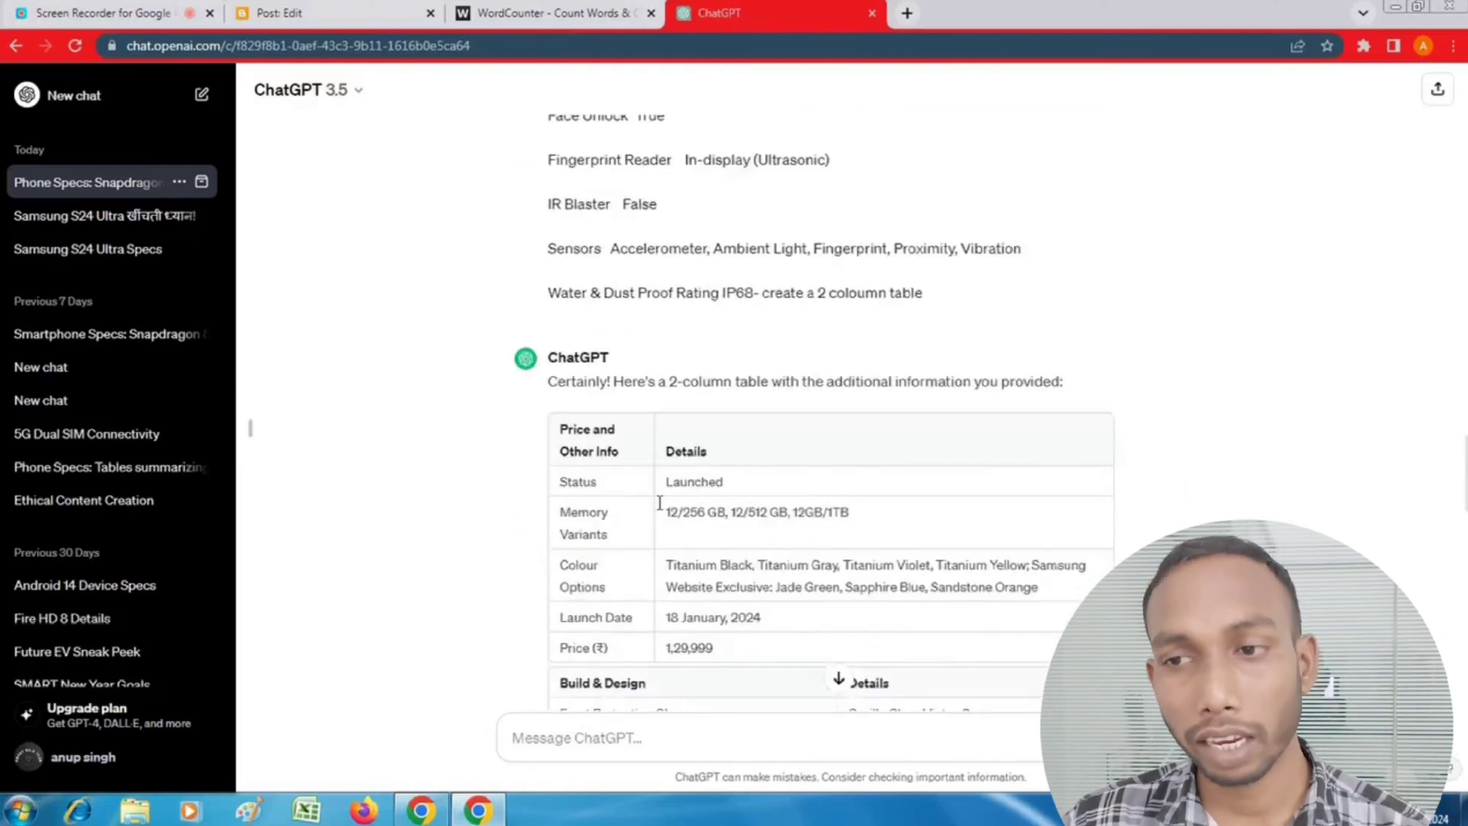
pyautogui.scroll(-3, 549, 424)
pyautogui.moveTo(553, 231); pyautogui.dragTo(923, 477)
pyautogui.rightClick(806, 389)
pyautogui.click(841, 399)
# Step: Switch to the Blogger post, delete the plain-text specifications at its end and paste the copied Price and Other Info table there
pyautogui.click(279, 13)
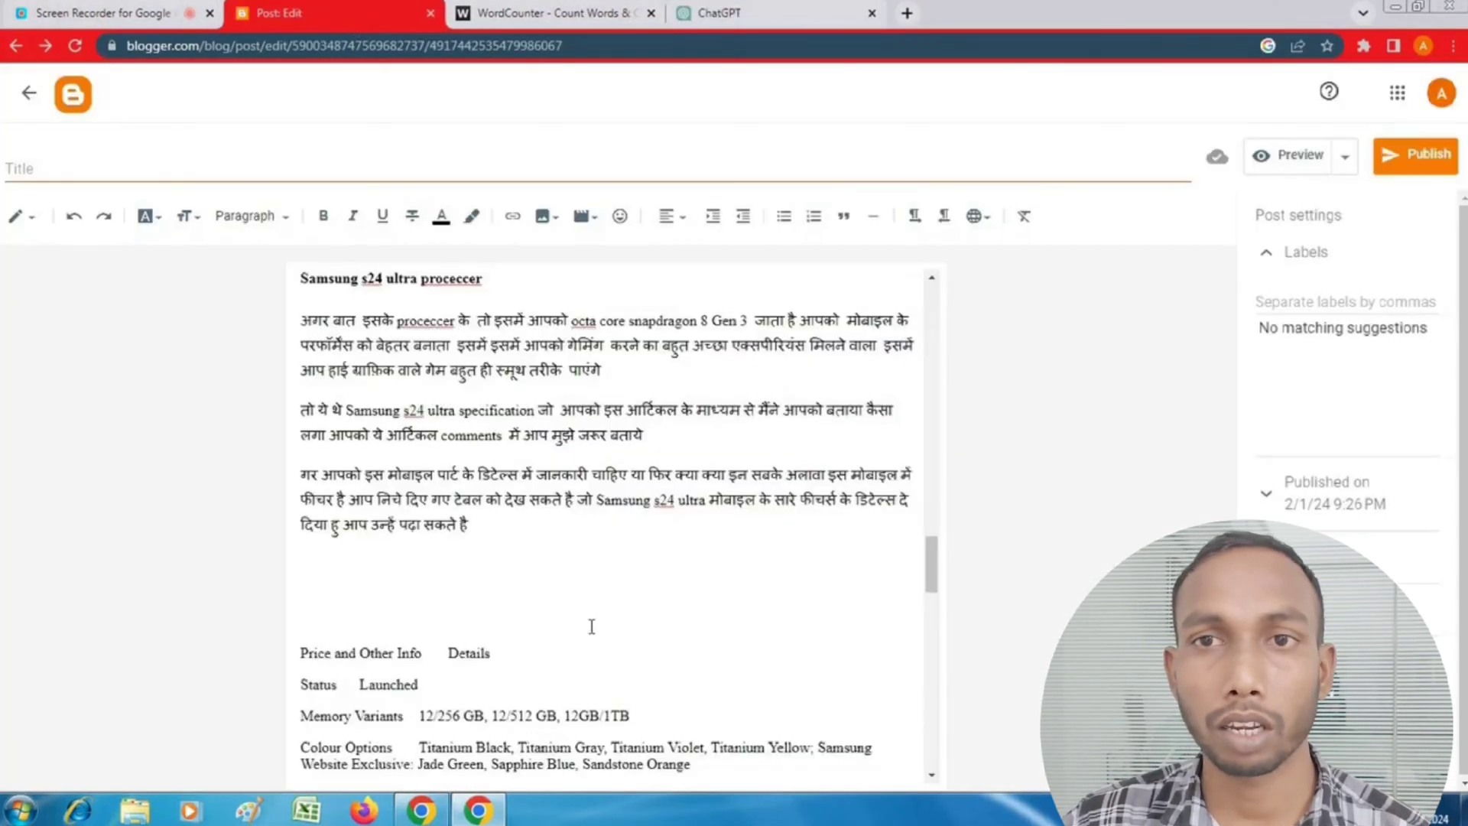
pyautogui.scroll(-5, 591, 626)
pyautogui.moveTo(288, 276); pyautogui.dragTo(815, 821)
pyautogui.press('BackSpace')
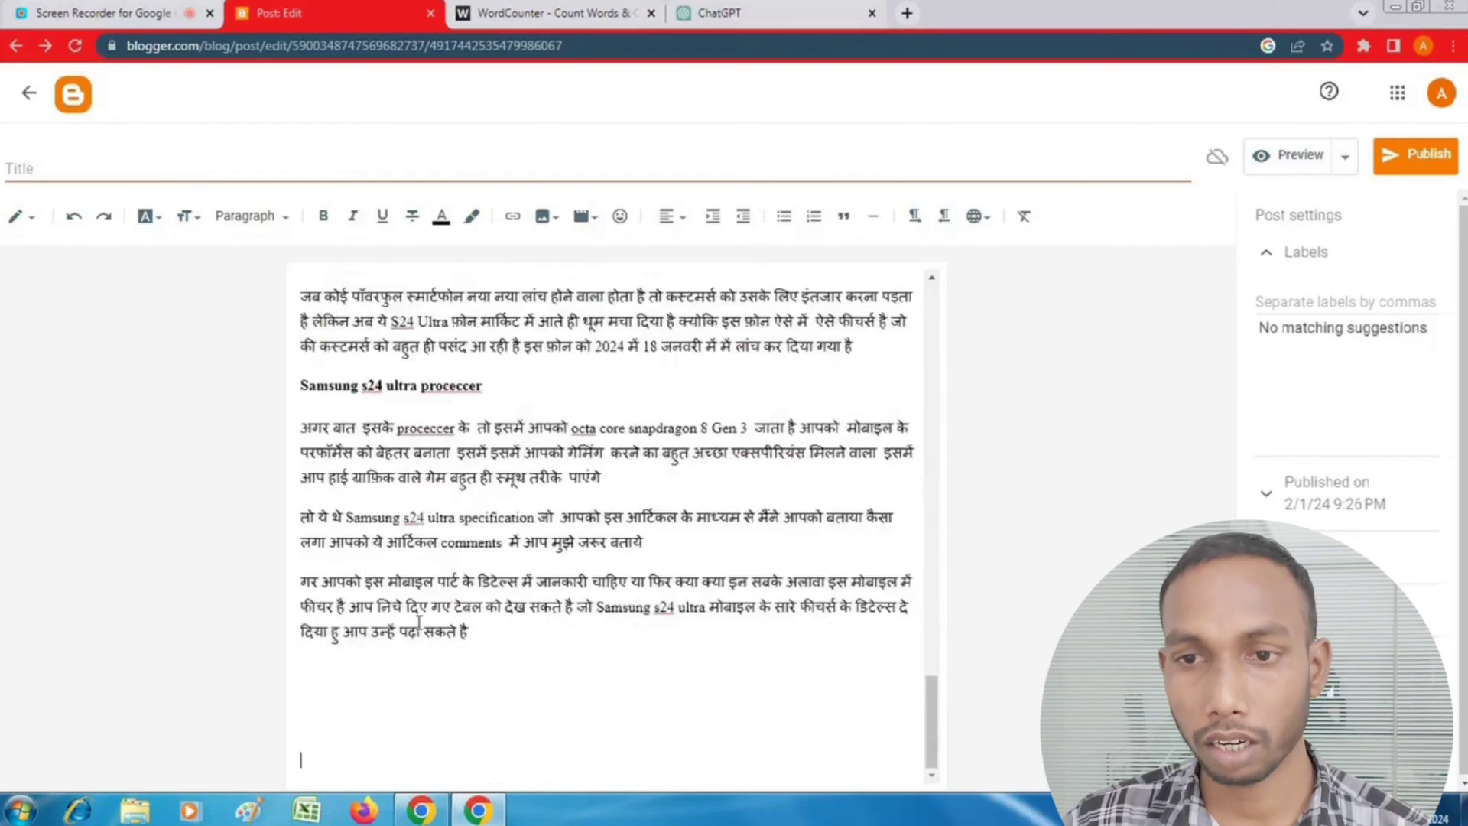
pyautogui.rightClick(307, 669)
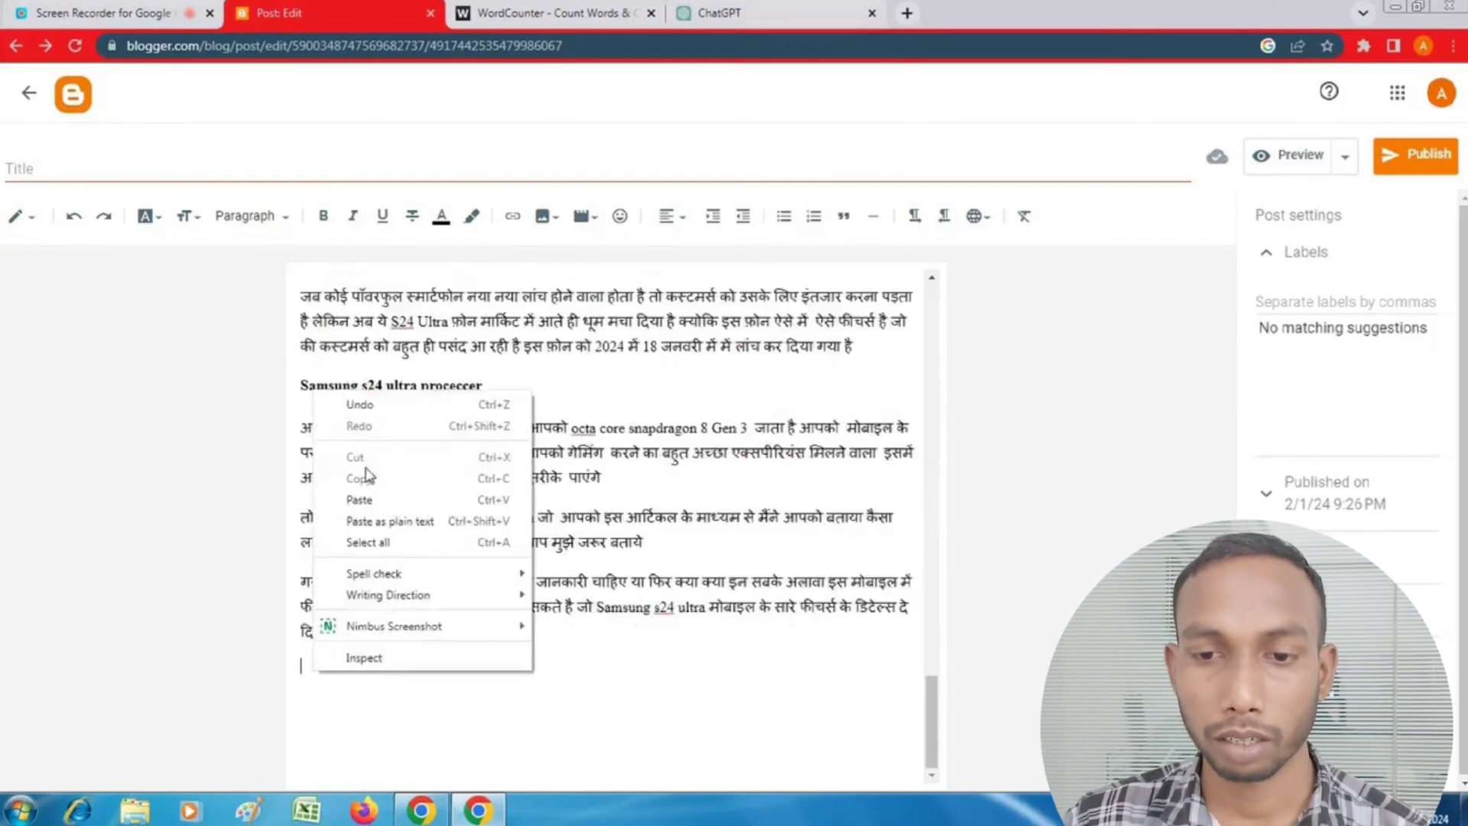
pyautogui.click(373, 501)
# Step: Copy the Build & Design and Phone Display tables from ChatGPT and paste them below the price table in the Blogger post
pyautogui.click(772, 13)
pyautogui.scroll(-2, 835, 305)
pyautogui.scroll(-2, 835, 304)
pyautogui.moveTo(556, 221); pyautogui.dragTo(940, 529)
pyautogui.rightClick(762, 376)
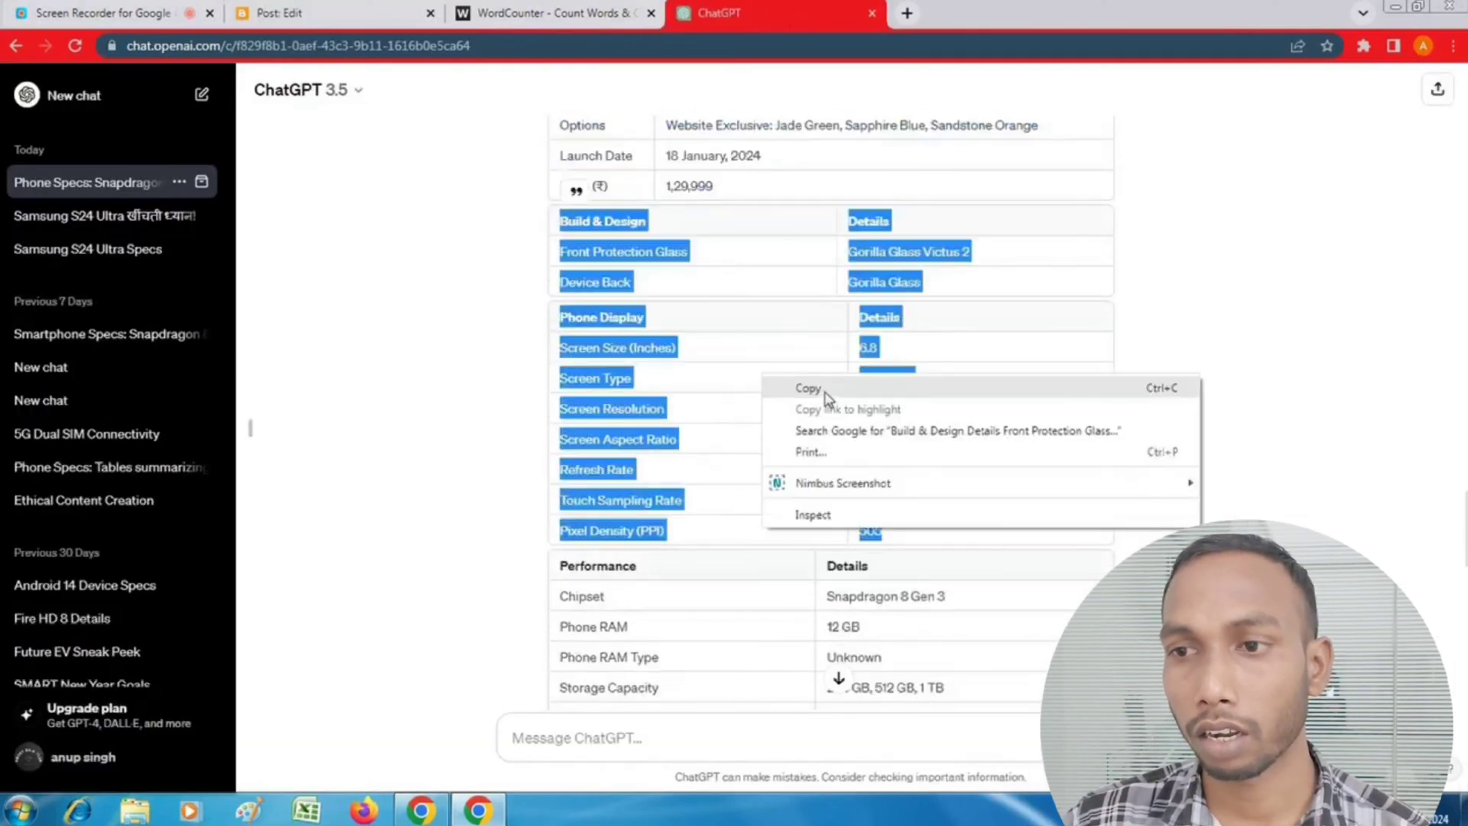
pyautogui.click(824, 396)
pyautogui.click(337, 13)
pyautogui.scroll(-1, 516, 523)
pyautogui.click(319, 696)
pyautogui.hotkey('ctrl', 'v')
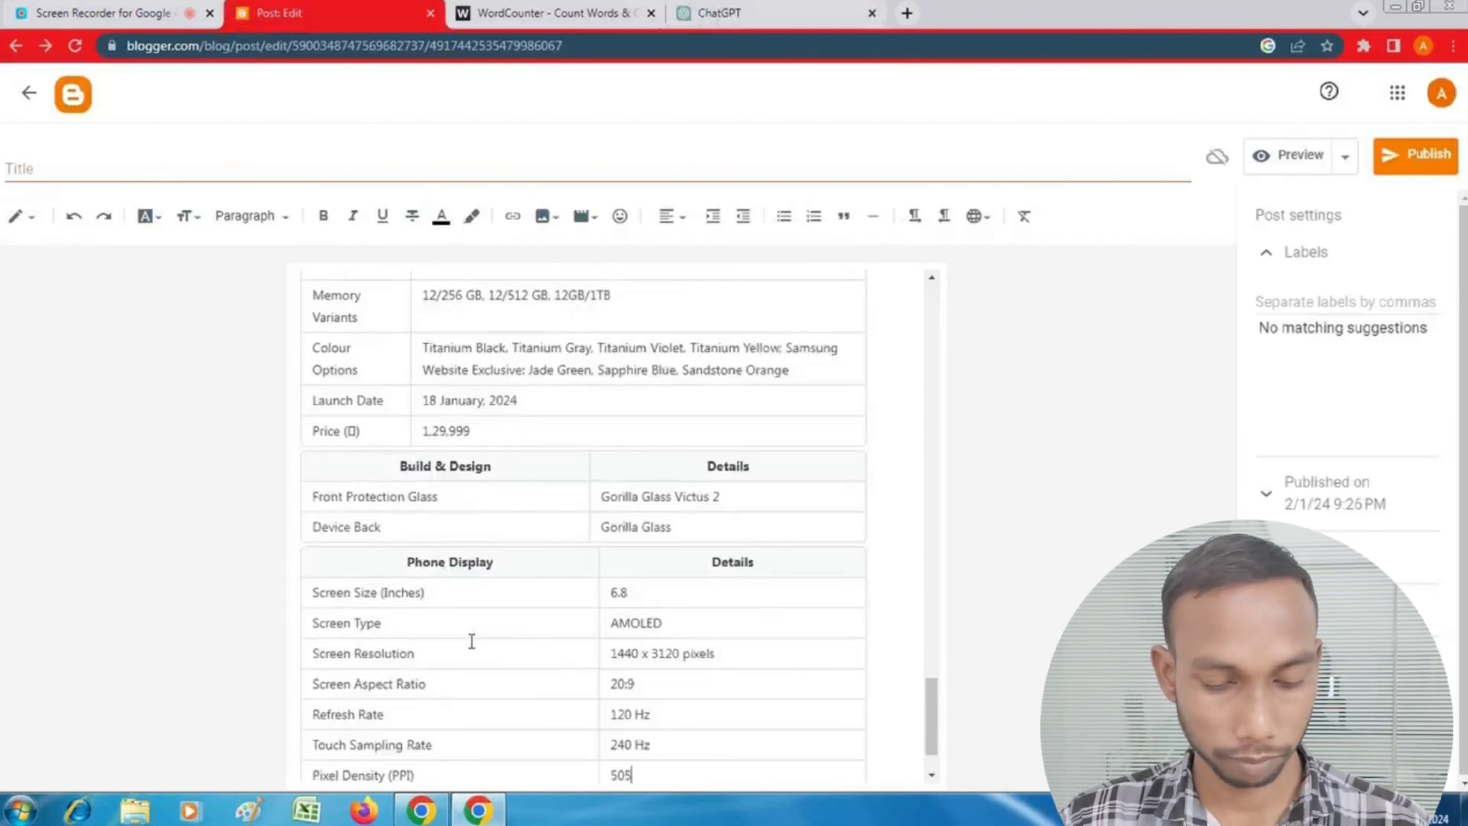
# Step: Paste the Performance and Software tables below the Phone Display table
pyautogui.scroll(-1, 471, 642)
pyautogui.click(318, 718)
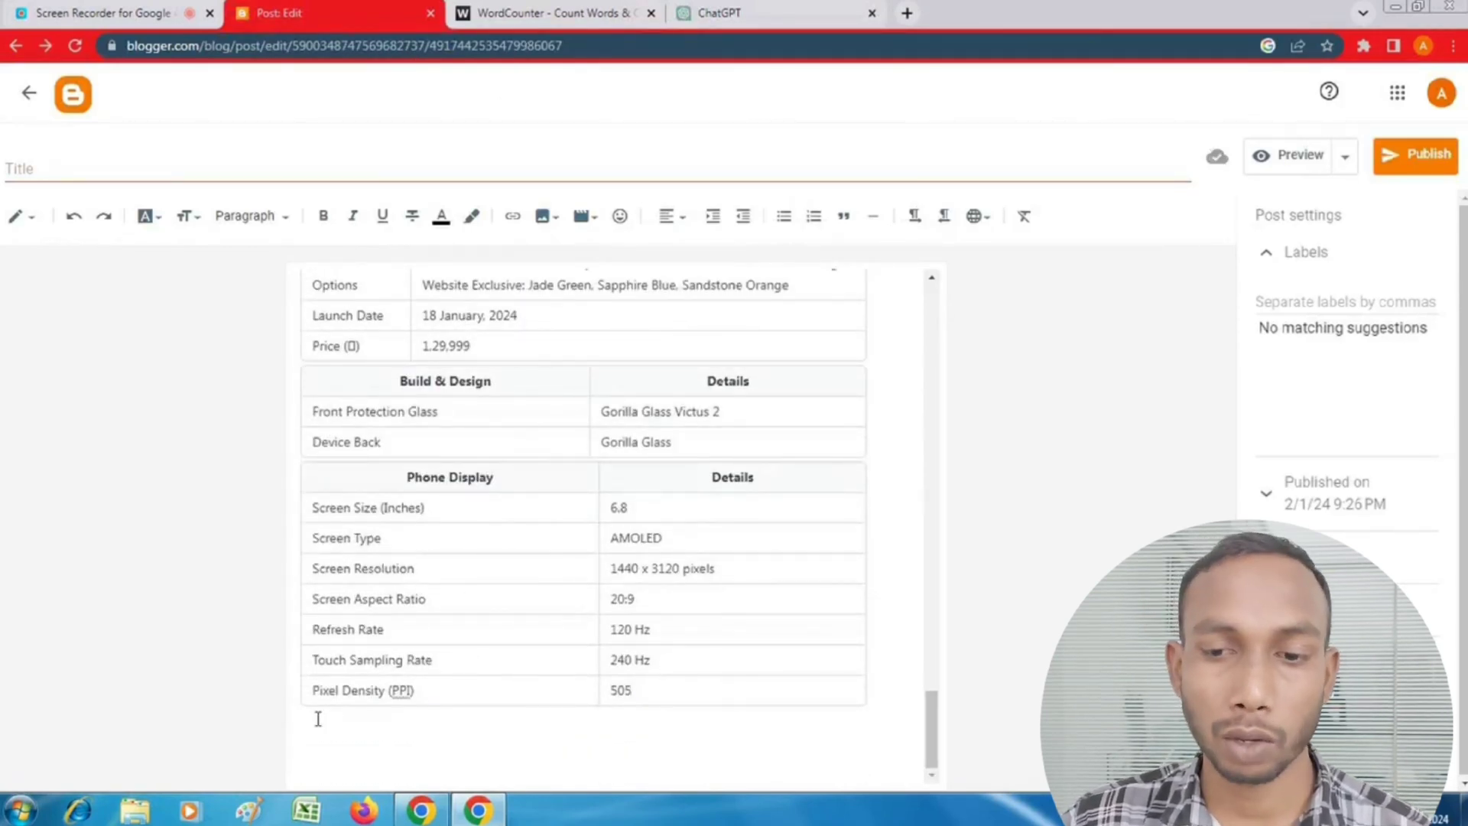
pyautogui.hotkey('ctrl', 'v')
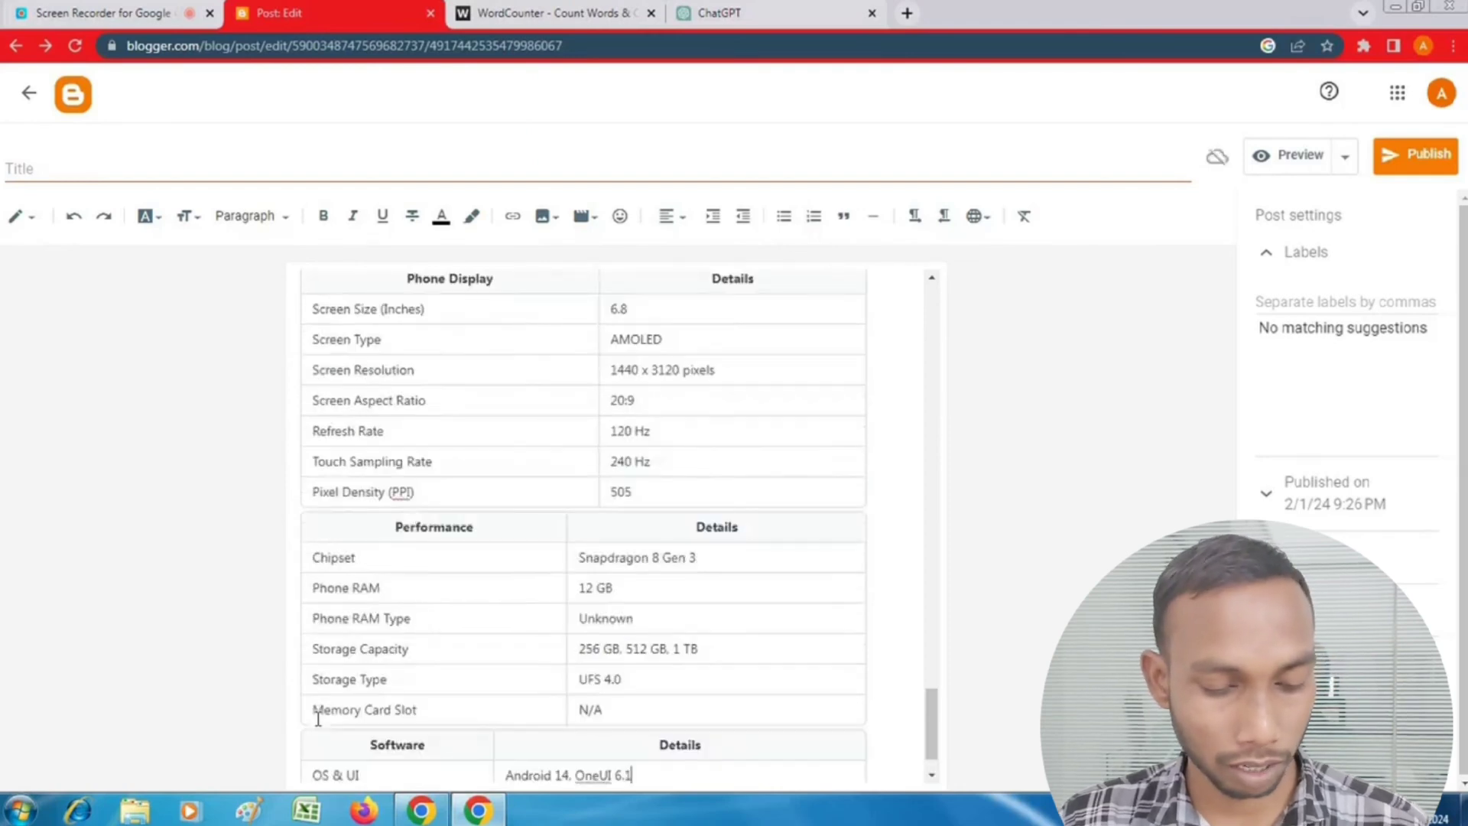
# Step: Copy the Cameras and Battery & Charging tables from ChatGPT and paste them below the Software table in the Blogger post
pyautogui.click(787, 12)
pyautogui.scroll(-4, 718, 260)
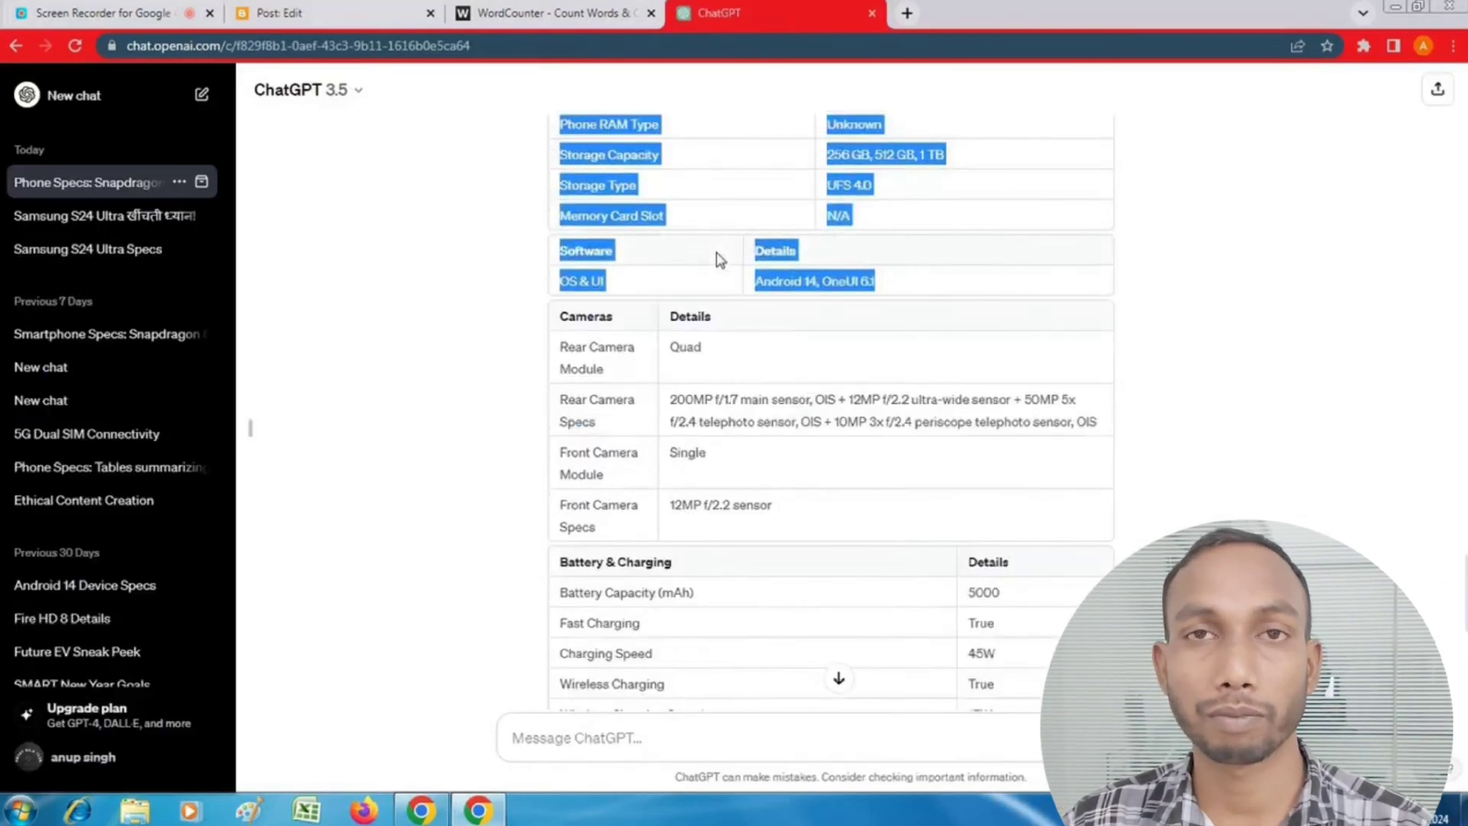
pyautogui.moveTo(560, 201); pyautogui.dragTo(1024, 191)
pyautogui.rightClick(720, 162)
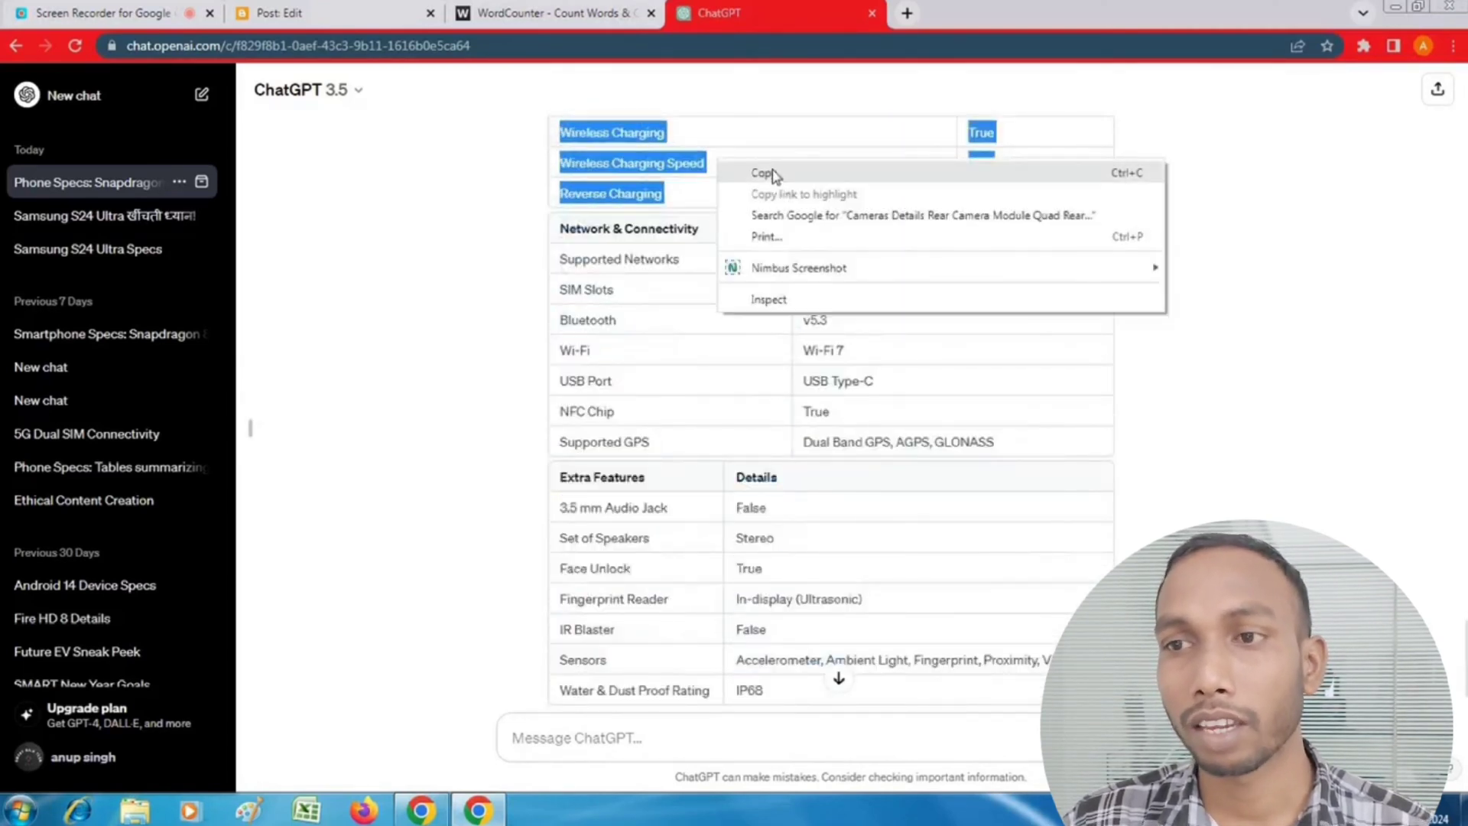
pyautogui.click(767, 171)
pyautogui.click(306, 13)
pyautogui.scroll(-1, 495, 318)
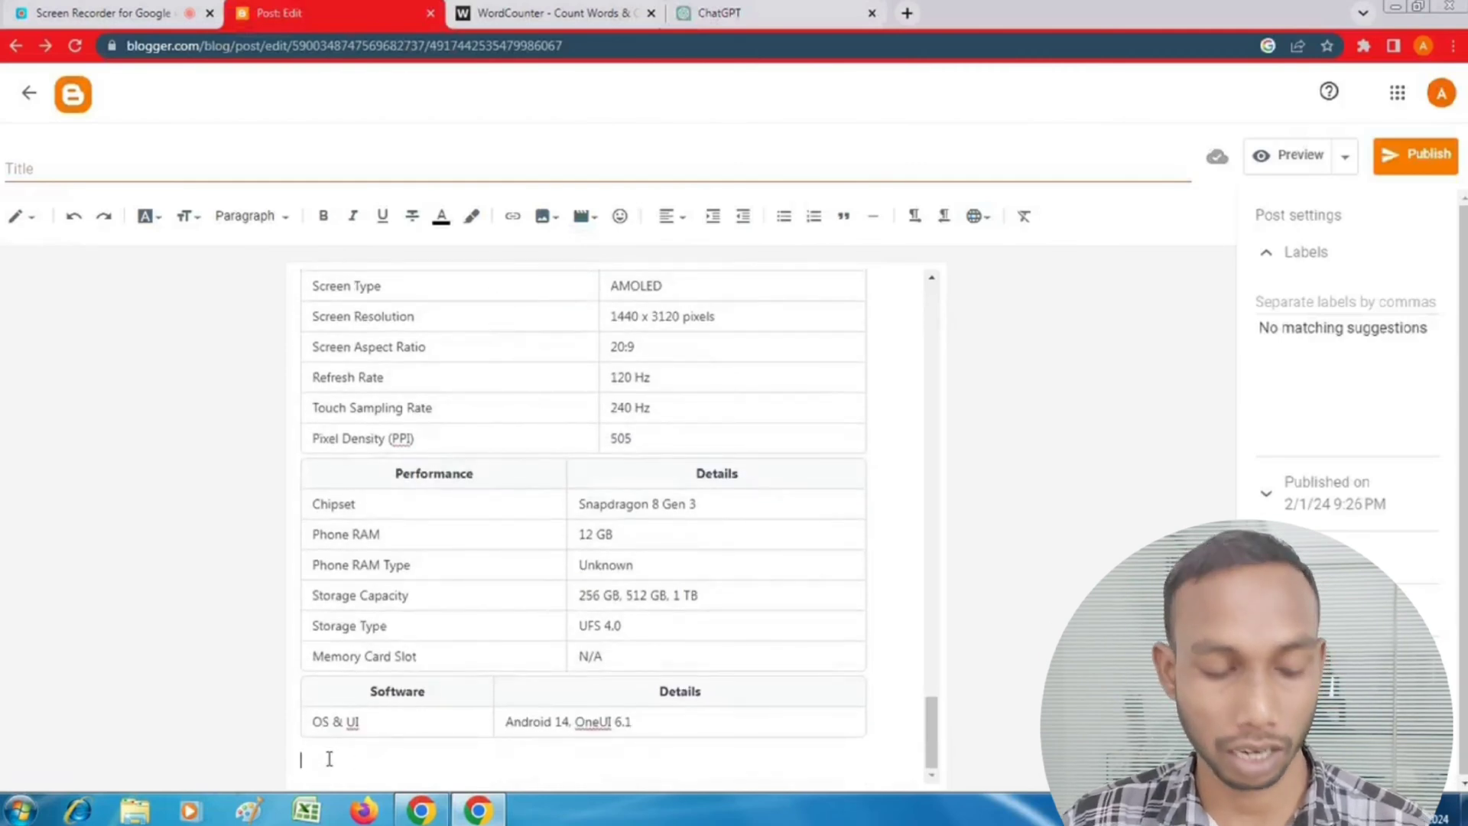
pyautogui.hotkey('ctrl', 'v')
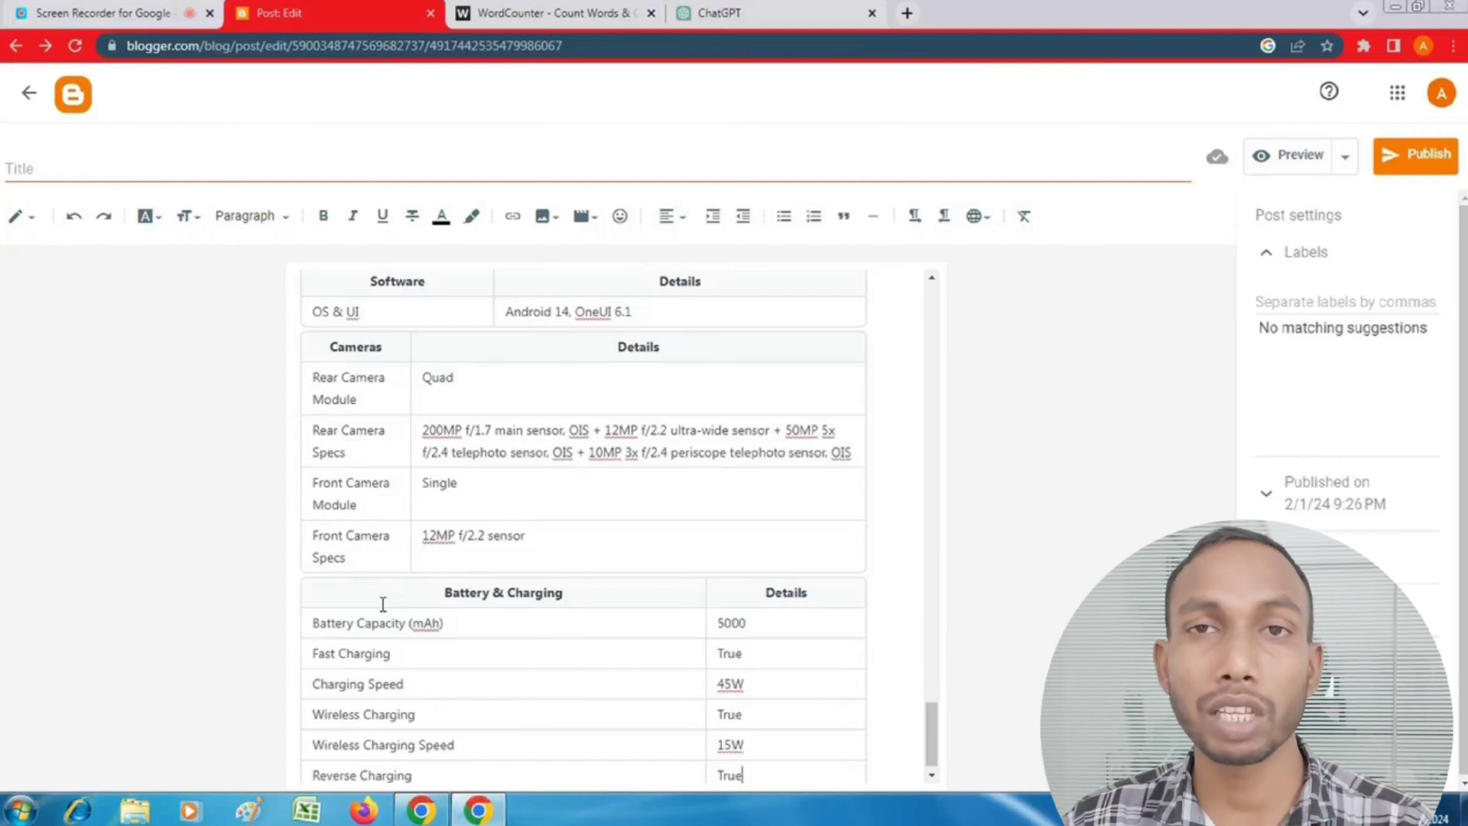
pyautogui.scroll(-1, 383, 603)
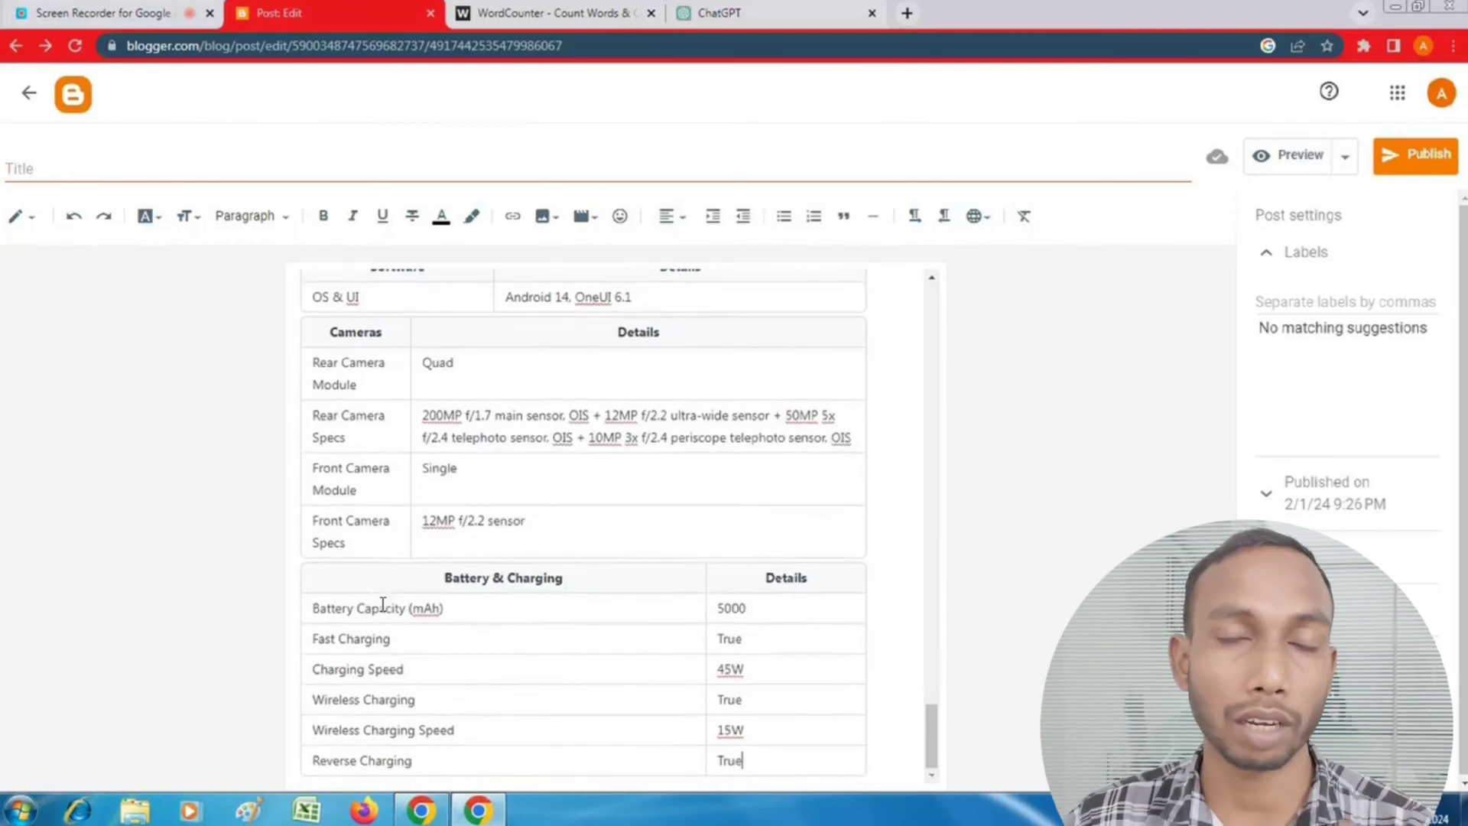
# Step: Copy the Network & Connectivity table from ChatGPT and paste it below the Battery & Charging table in the Blogger post
pyautogui.click(787, 10)
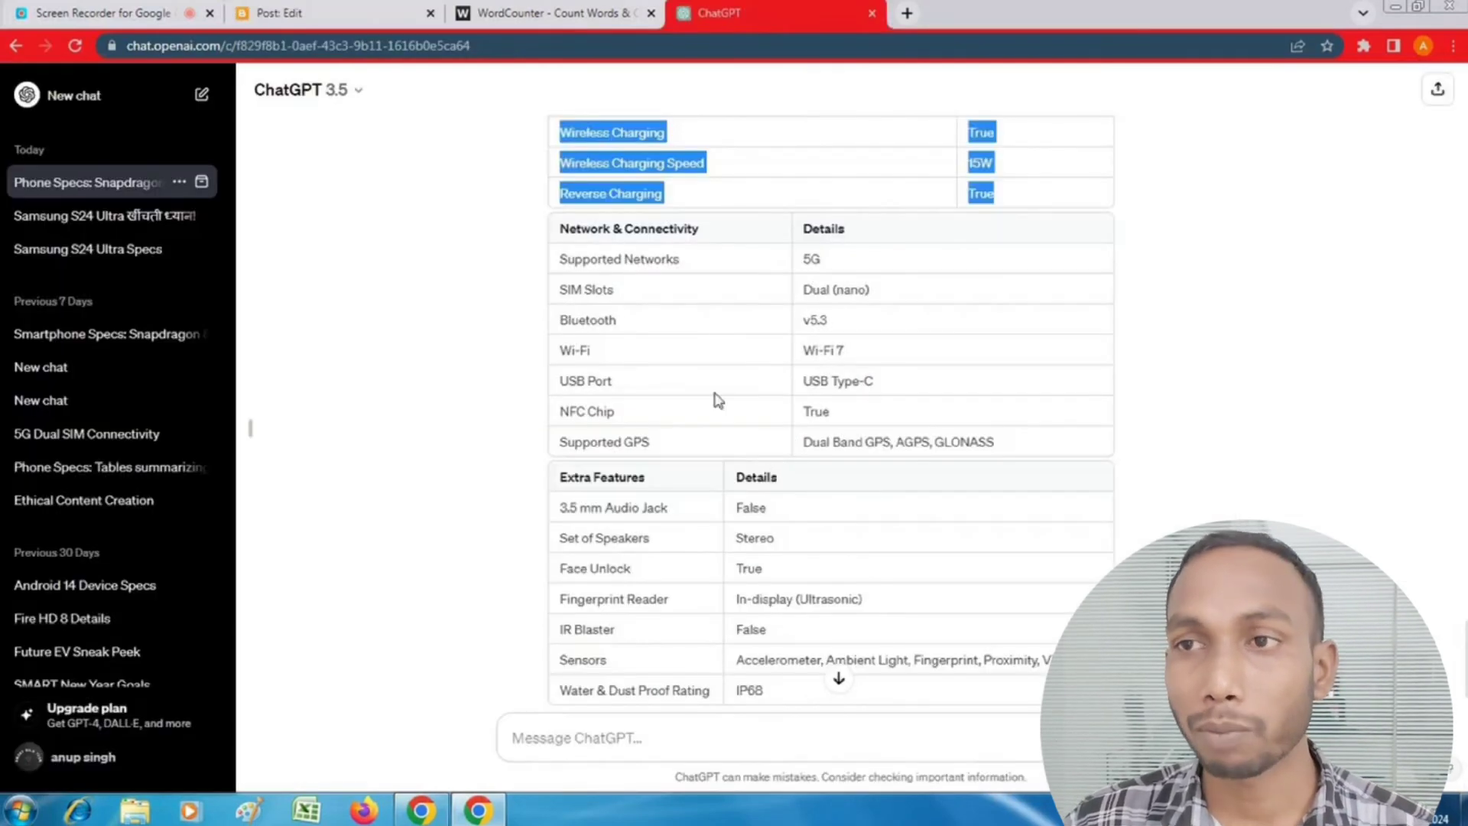
pyautogui.moveTo(561, 221); pyautogui.dragTo(1041, 444)
pyautogui.rightClick(803, 343)
pyautogui.click(841, 356)
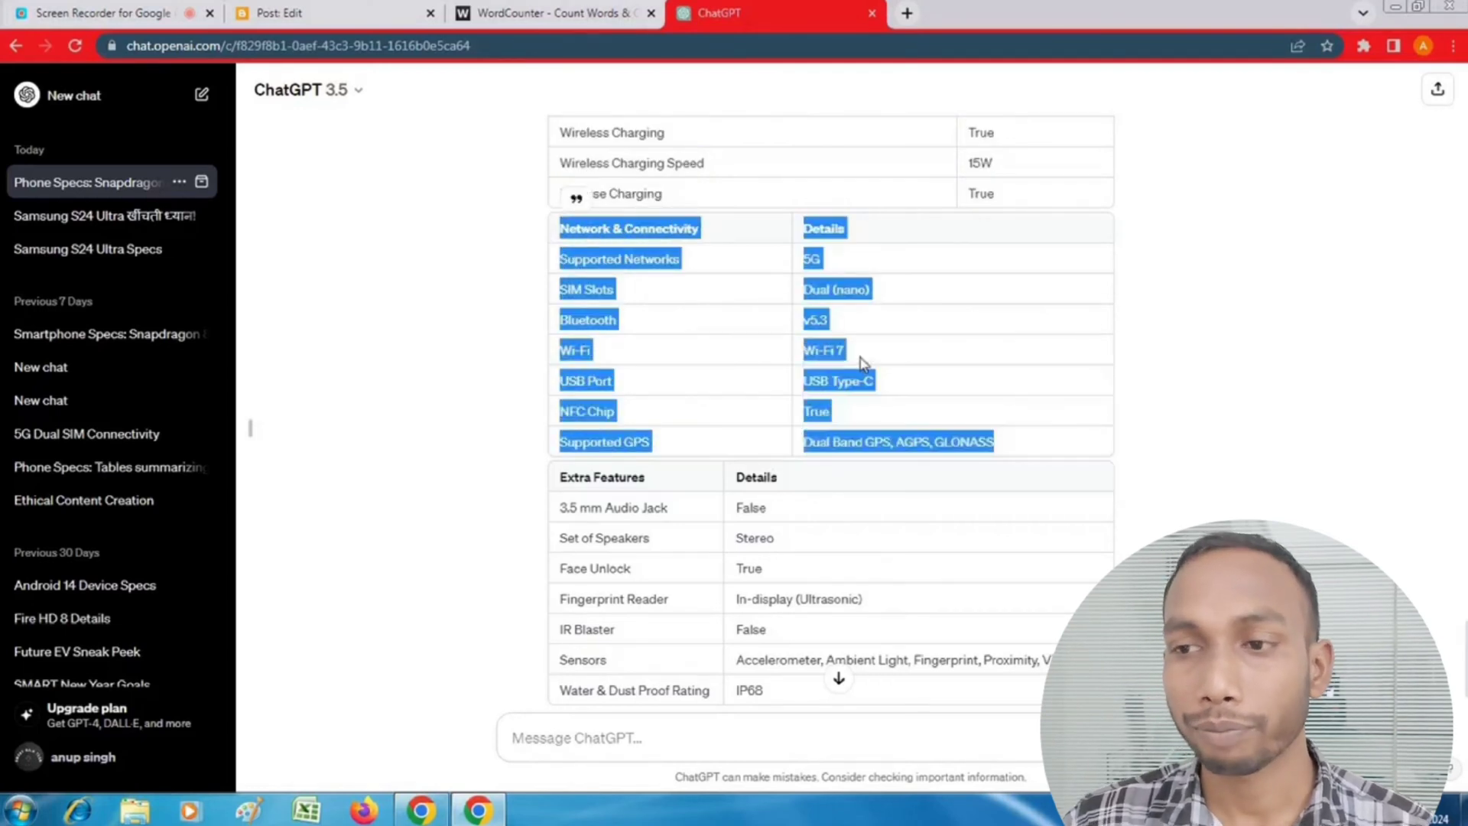
pyautogui.click(409, 7)
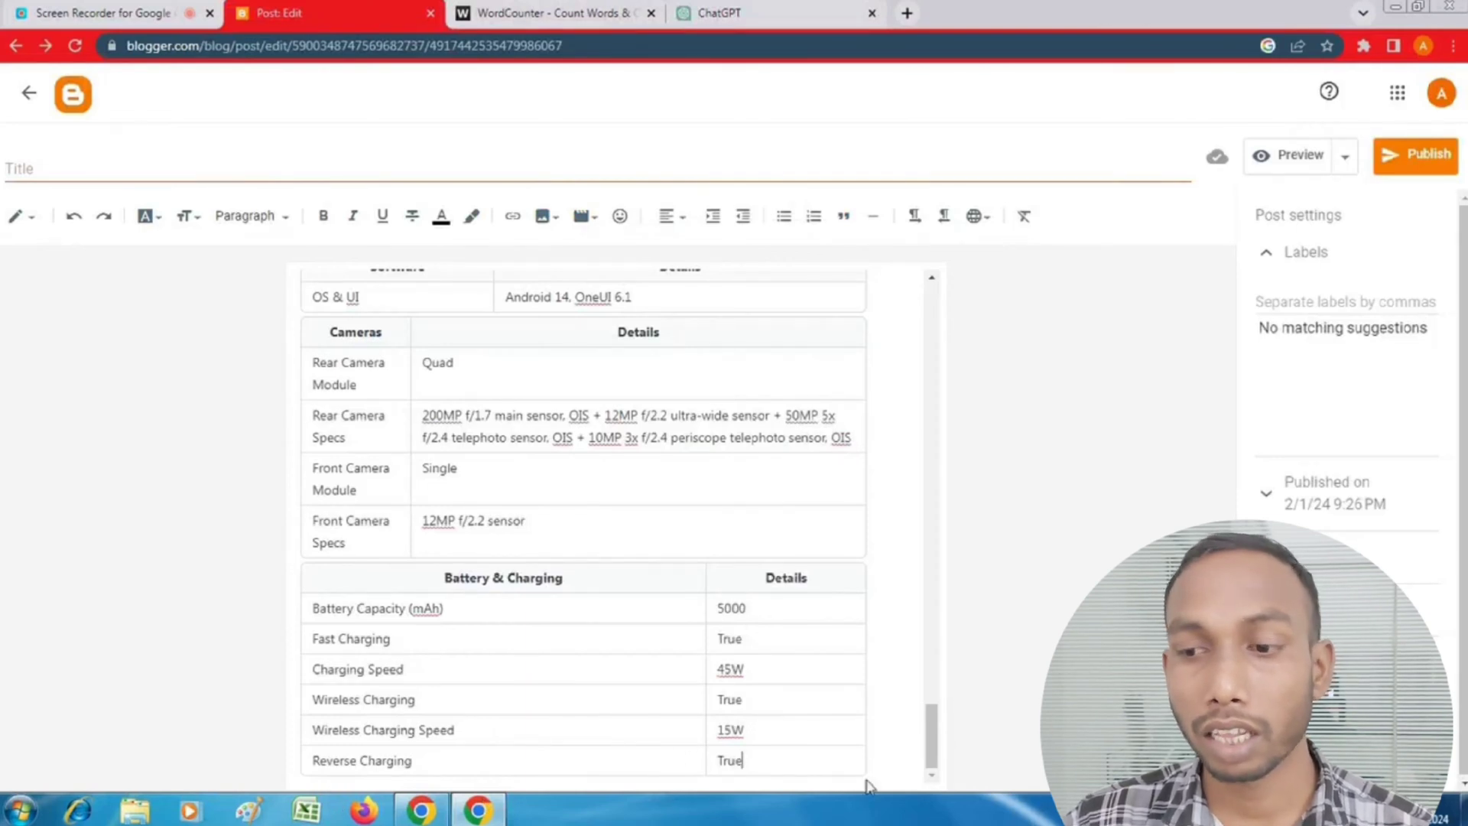
pyautogui.click(891, 781)
pyautogui.scroll(-1, 810, 734)
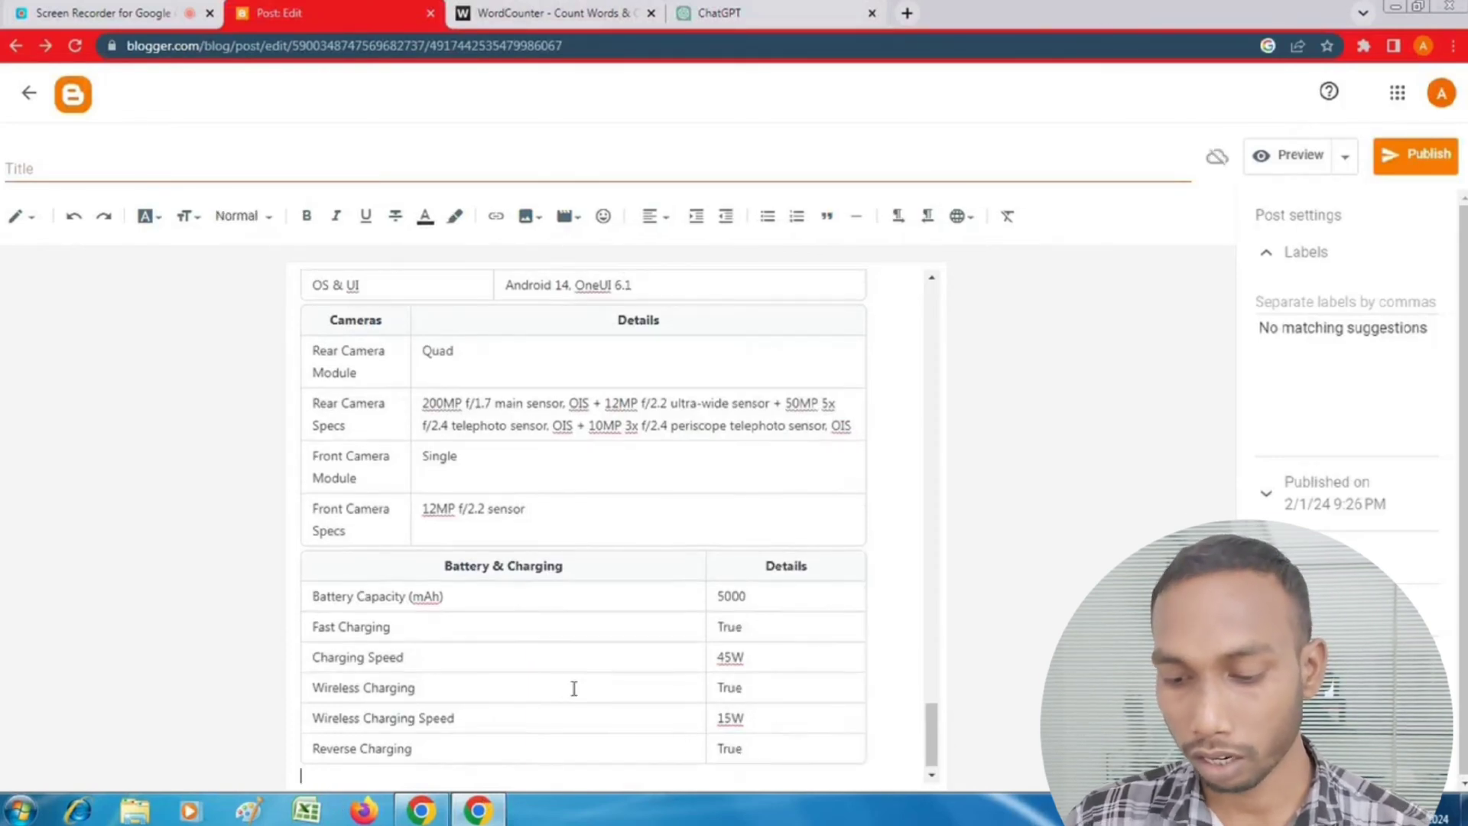
pyautogui.hotkey('ctrl', 'v')
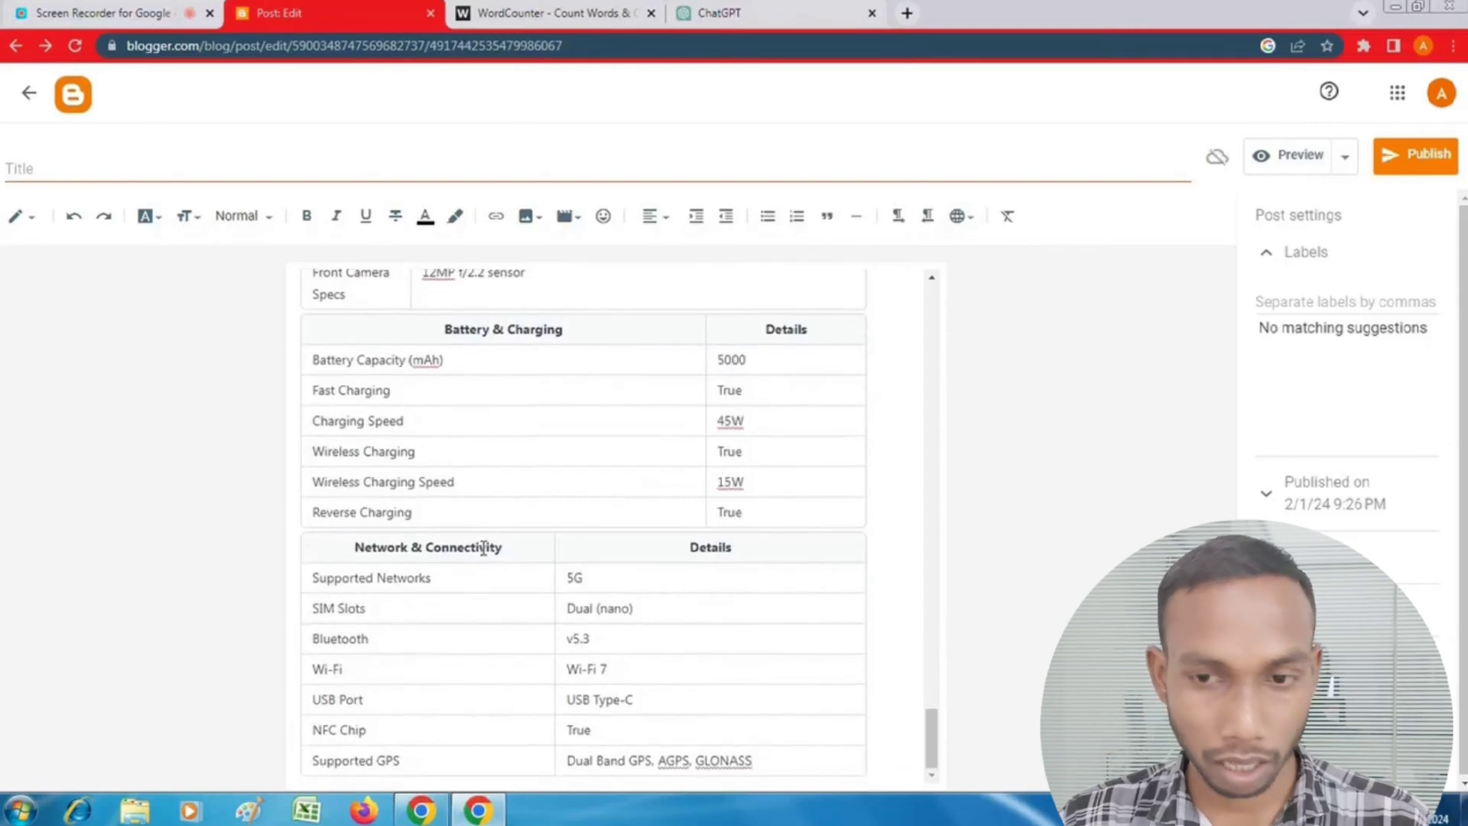
# Step: Copy the Extra Features table from ChatGPT and return to the Blogger post
pyautogui.click(722, 13)
pyautogui.scroll(-2, 662, 517)
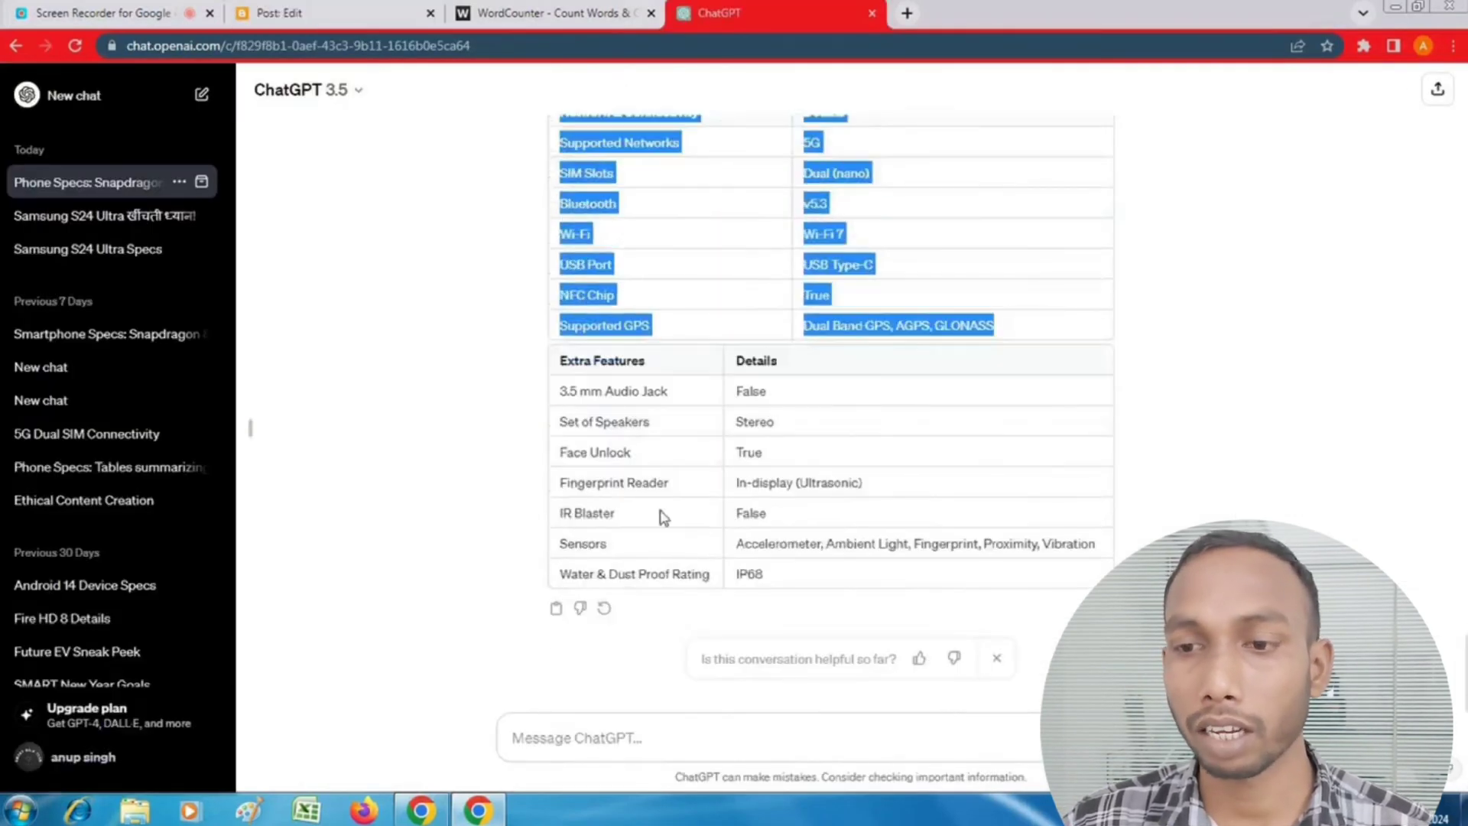
pyautogui.moveTo(557, 351); pyautogui.dragTo(946, 569)
pyautogui.rightClick(787, 498)
pyautogui.click(830, 507)
pyautogui.click(329, 12)
# Step: Review the article from the introduction through the specification, camera, storage and battery sections, checking headings, keywords, images and the key features table
pyautogui.scroll(10, 553, 513)
pyautogui.scroll(5, 552, 513)
pyautogui.scroll(-3, 558, 505)
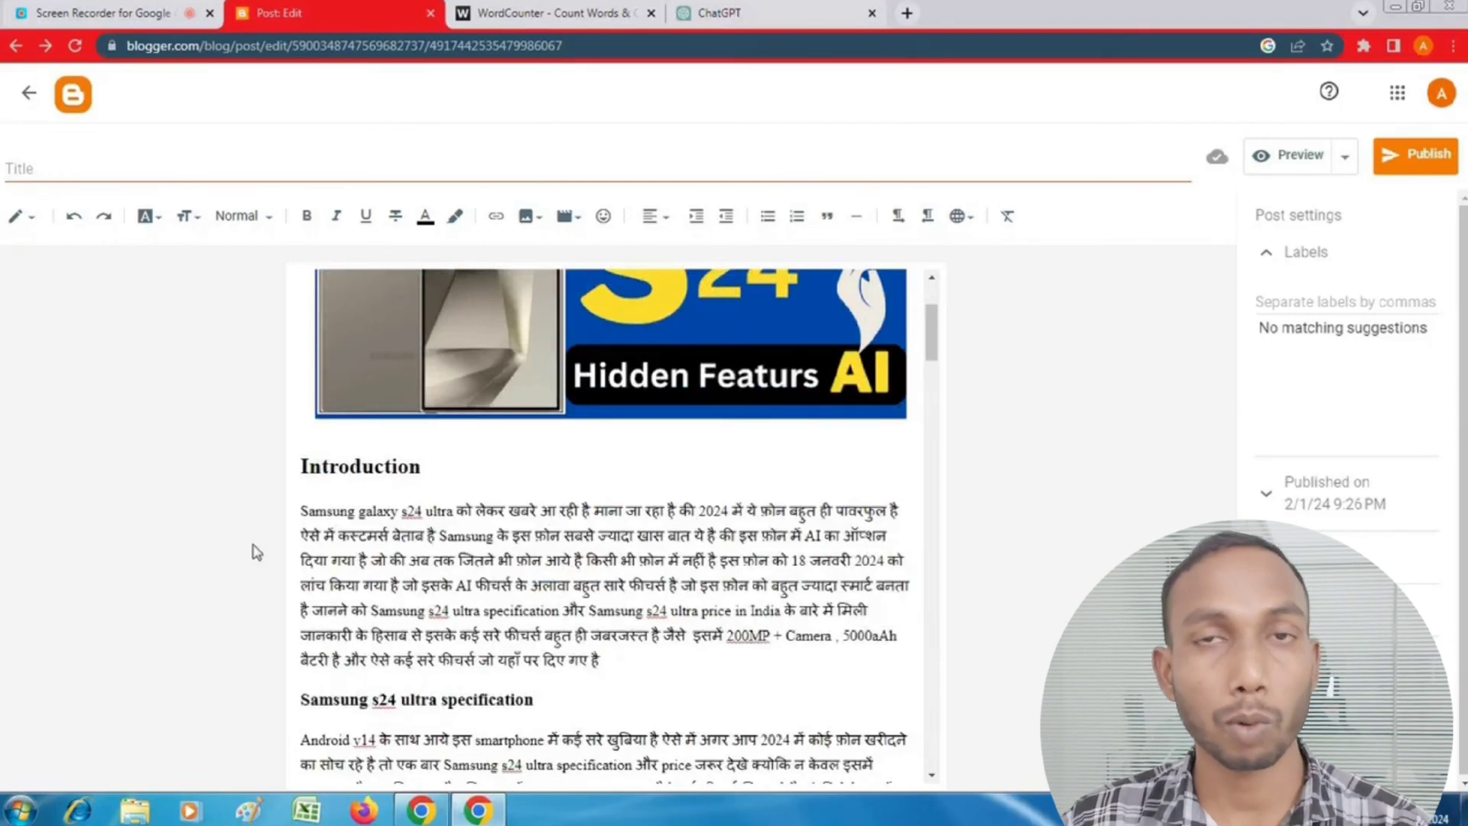
pyautogui.click(303, 494)
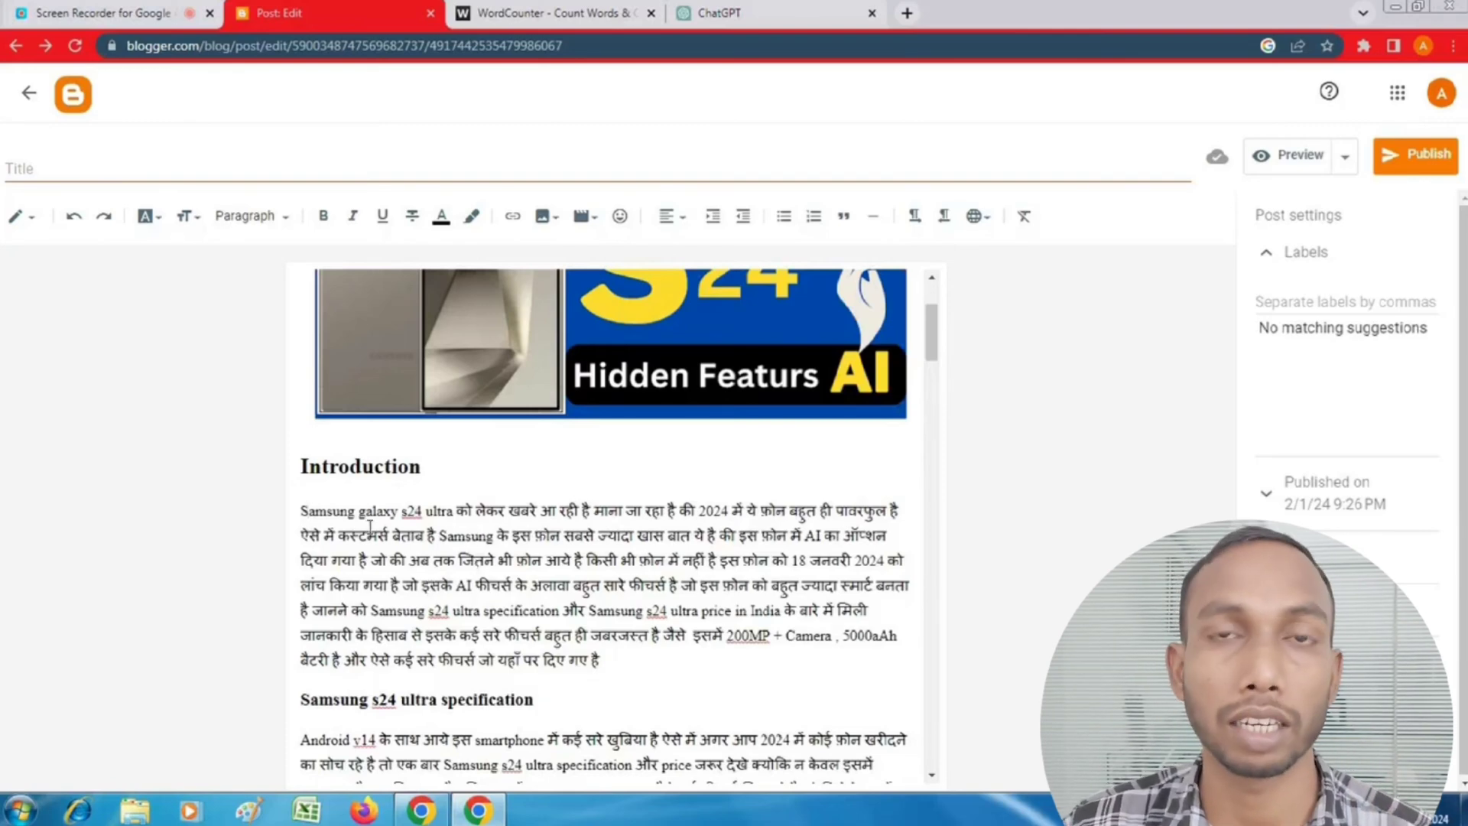
pyautogui.scroll(2, 437, 491)
pyautogui.scroll(-4, 438, 491)
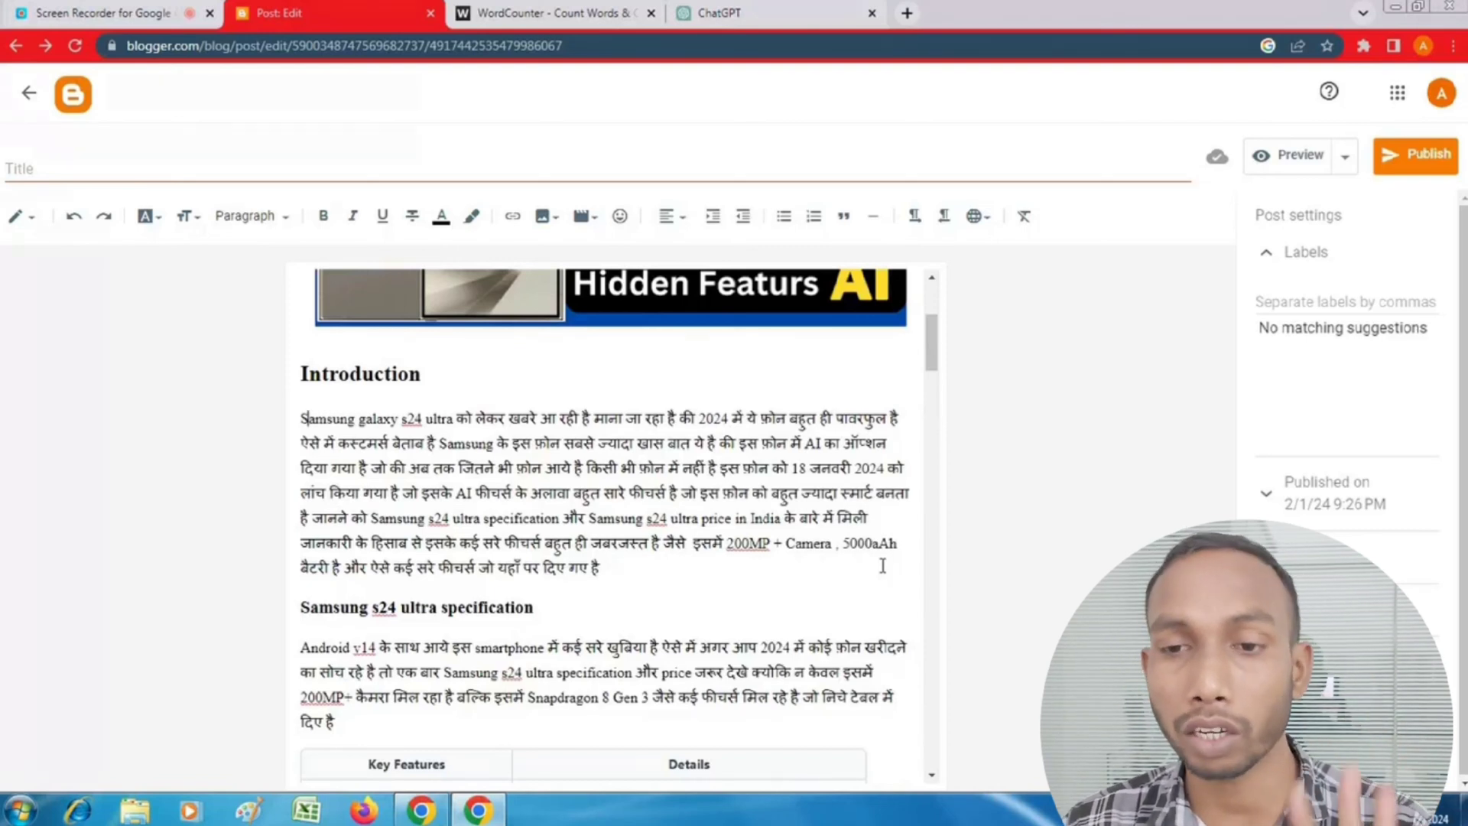
pyautogui.scroll(-4, 768, 481)
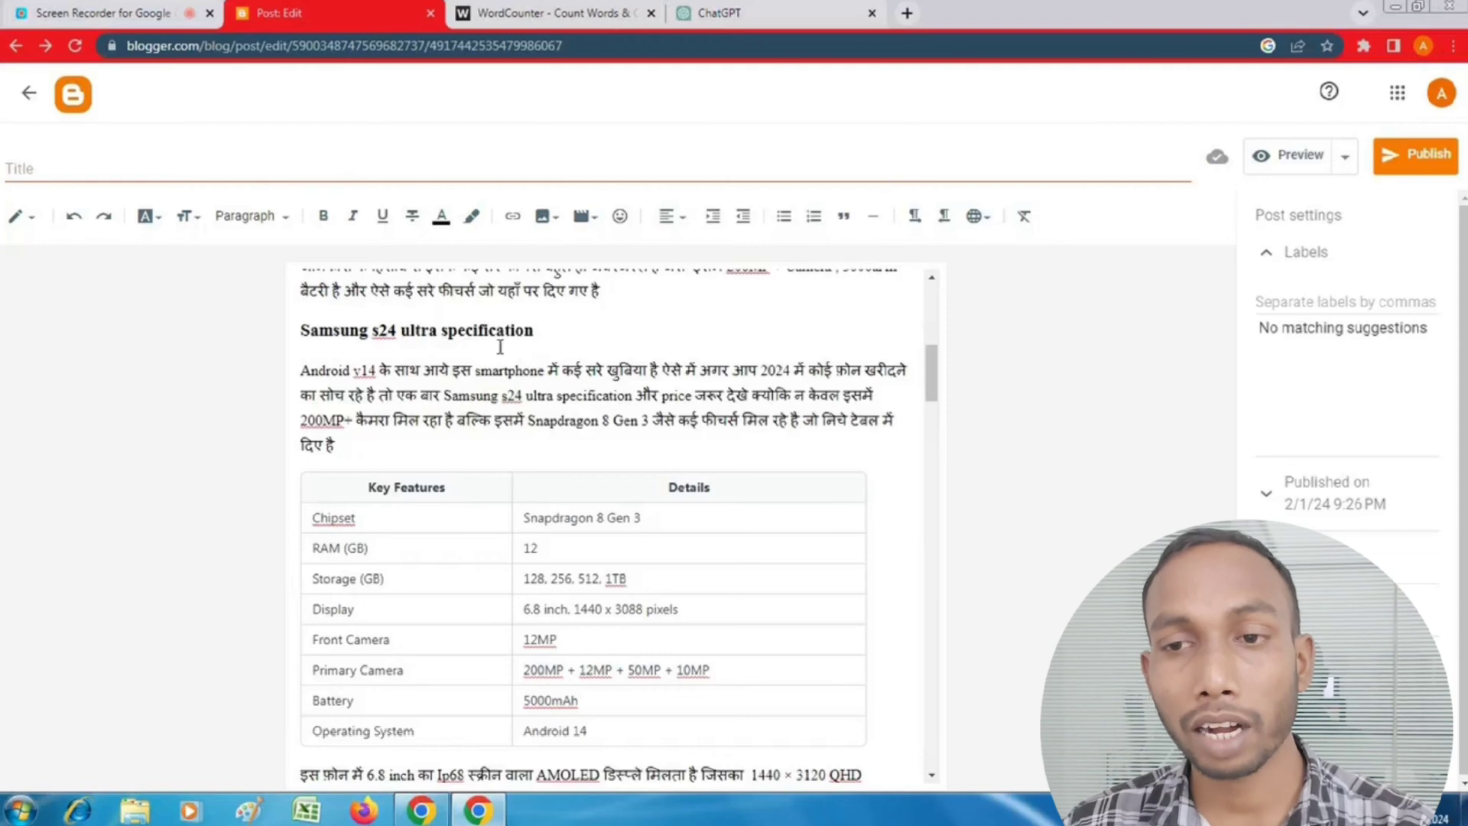
pyautogui.scroll(-1, 500, 347)
pyautogui.scroll(1, 500, 346)
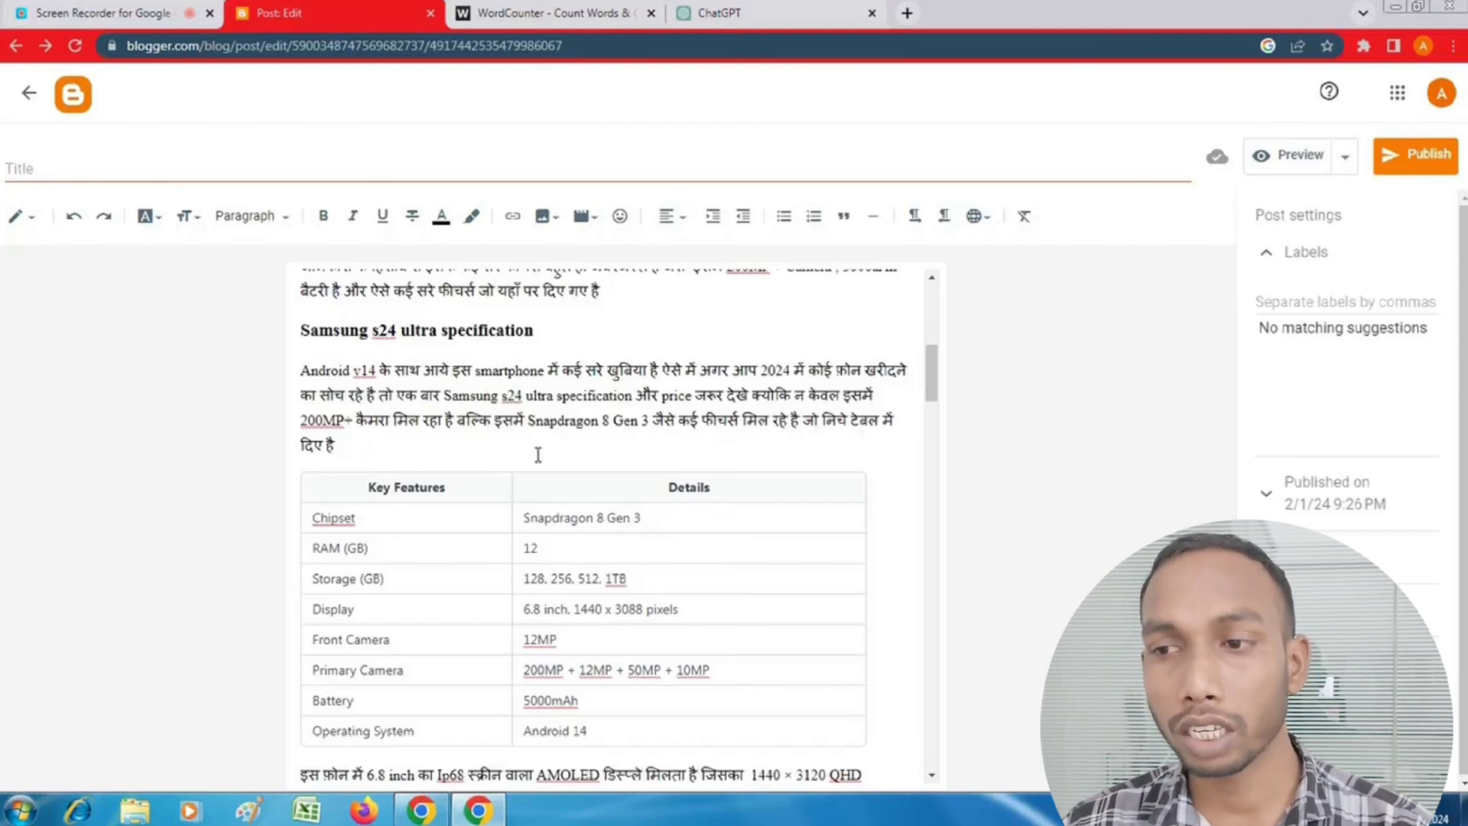
pyautogui.scroll(-4, 538, 455)
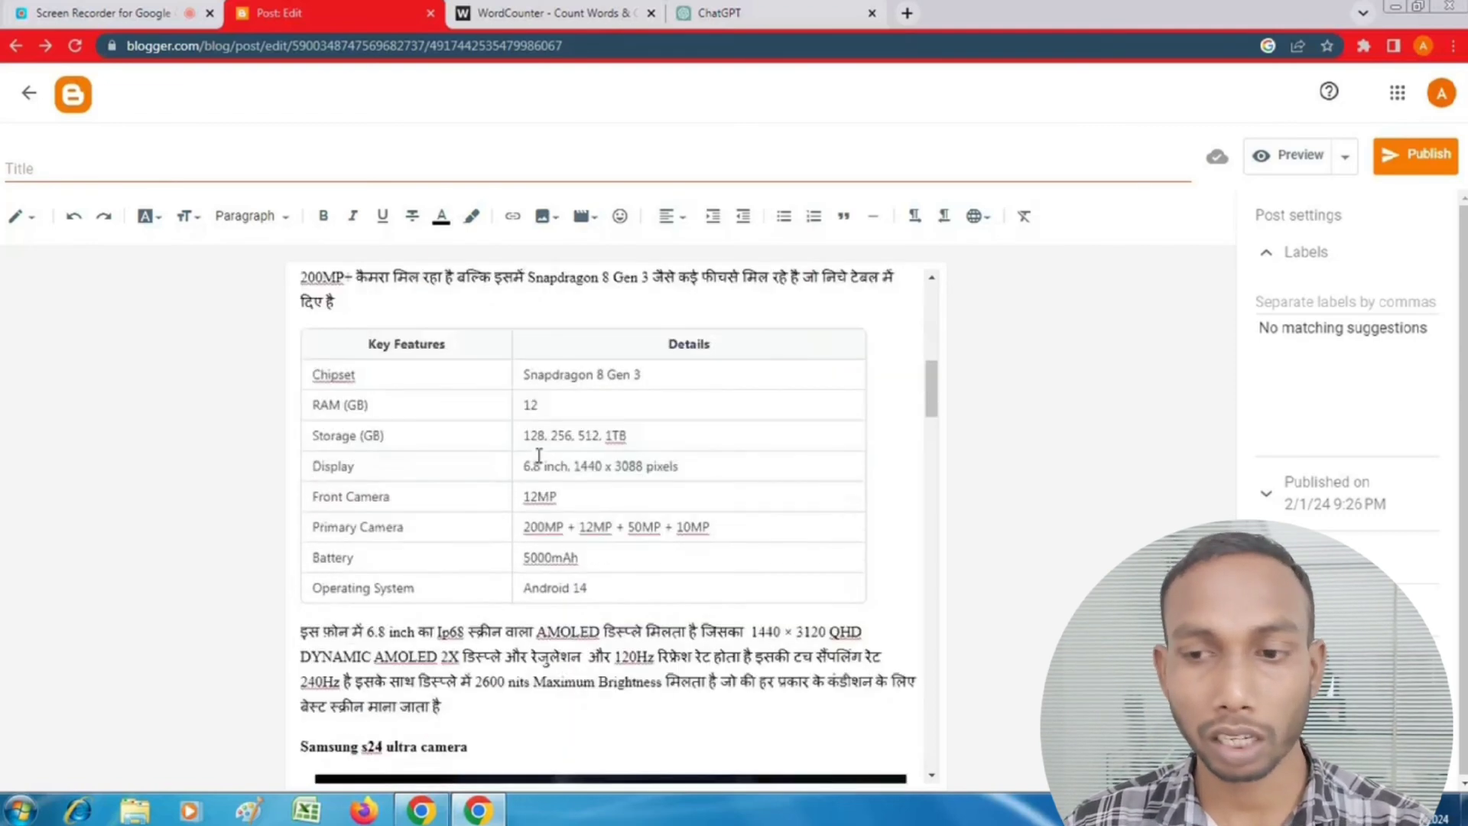
pyautogui.scroll(-1, 374, 519)
pyautogui.scroll(7, 376, 508)
pyautogui.scroll(-7, 377, 500)
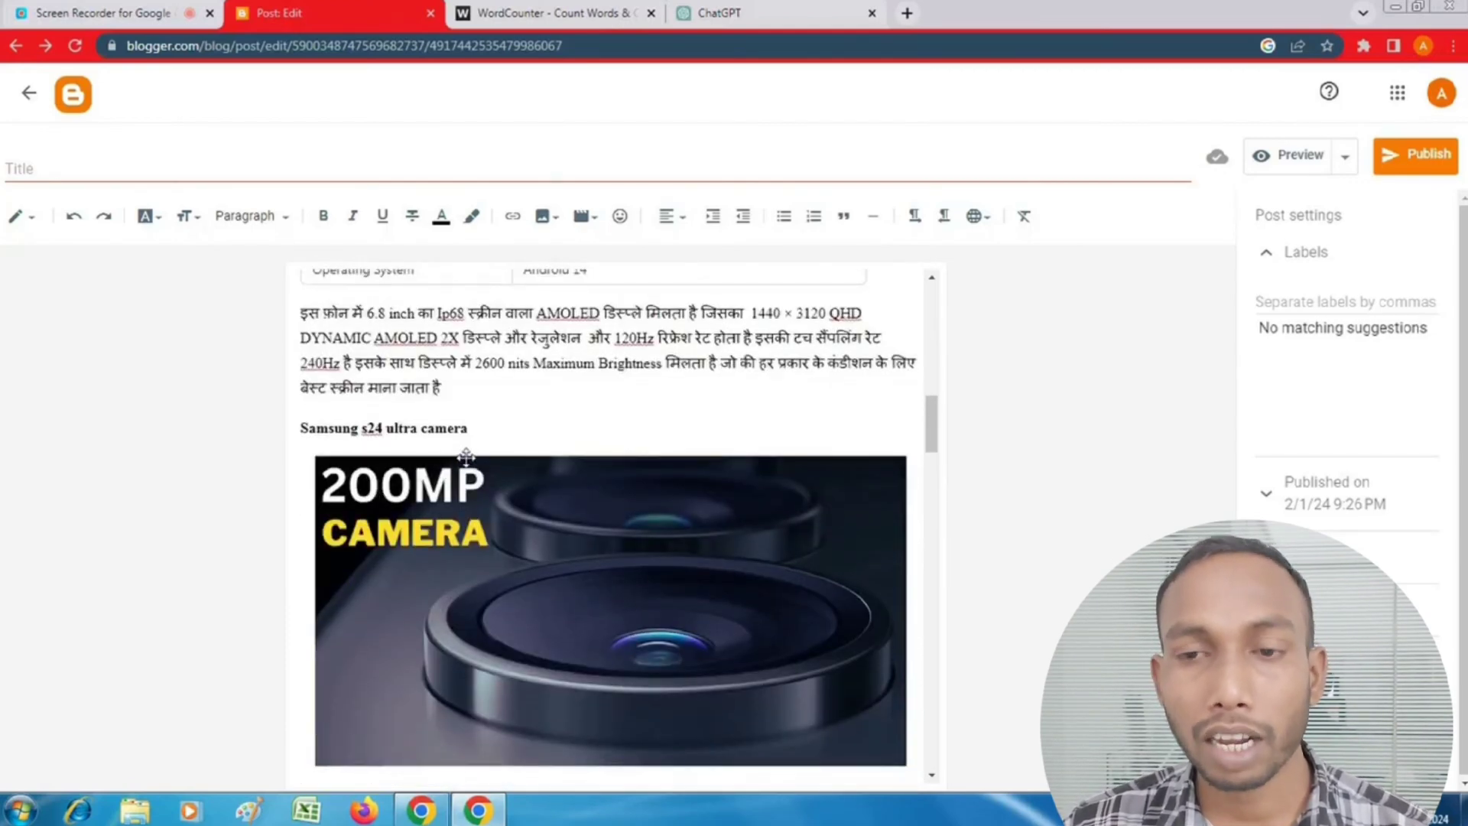
pyautogui.scroll(-6, 543, 455)
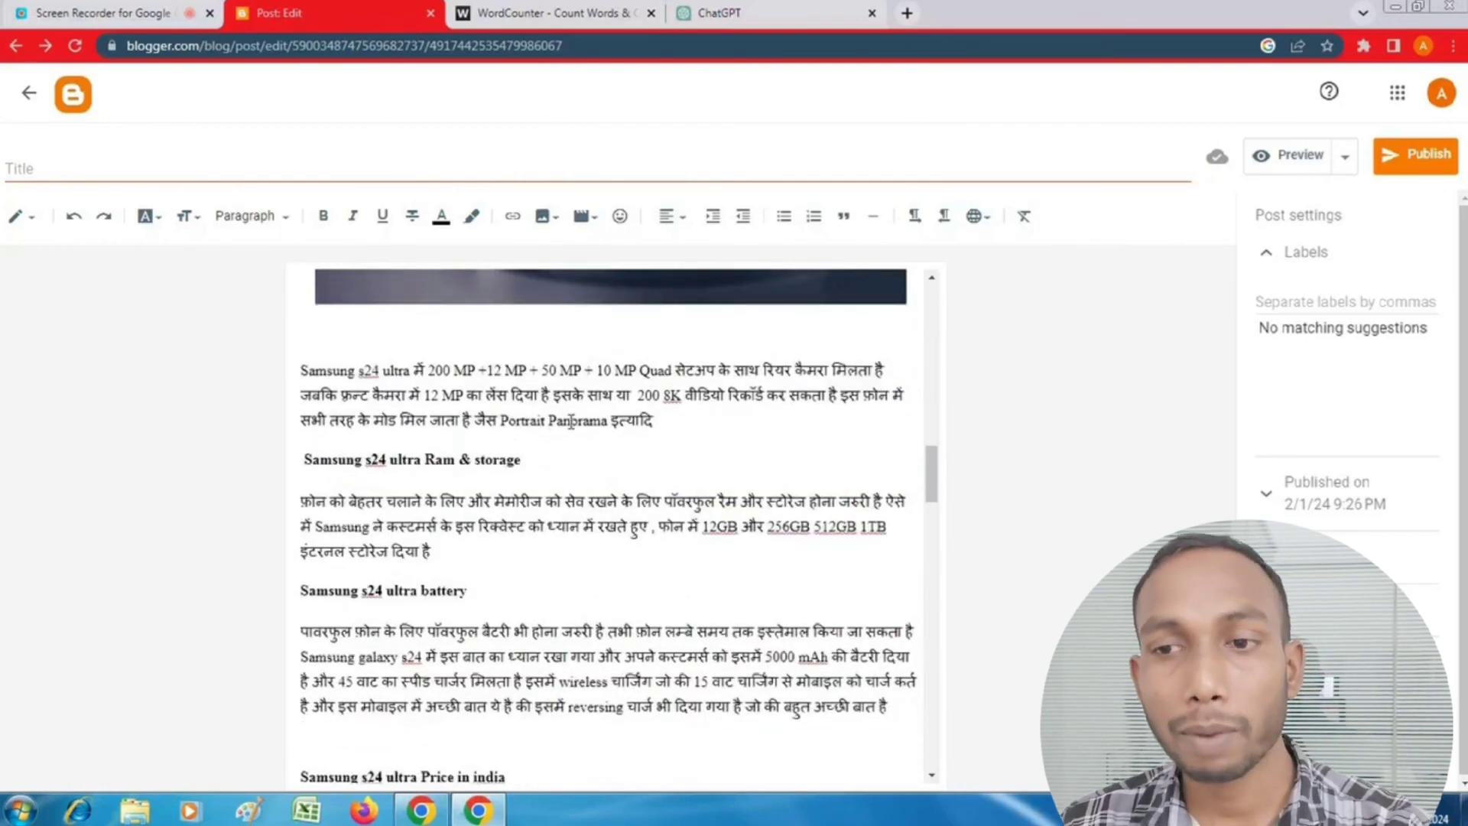
pyautogui.scroll(-1, 571, 420)
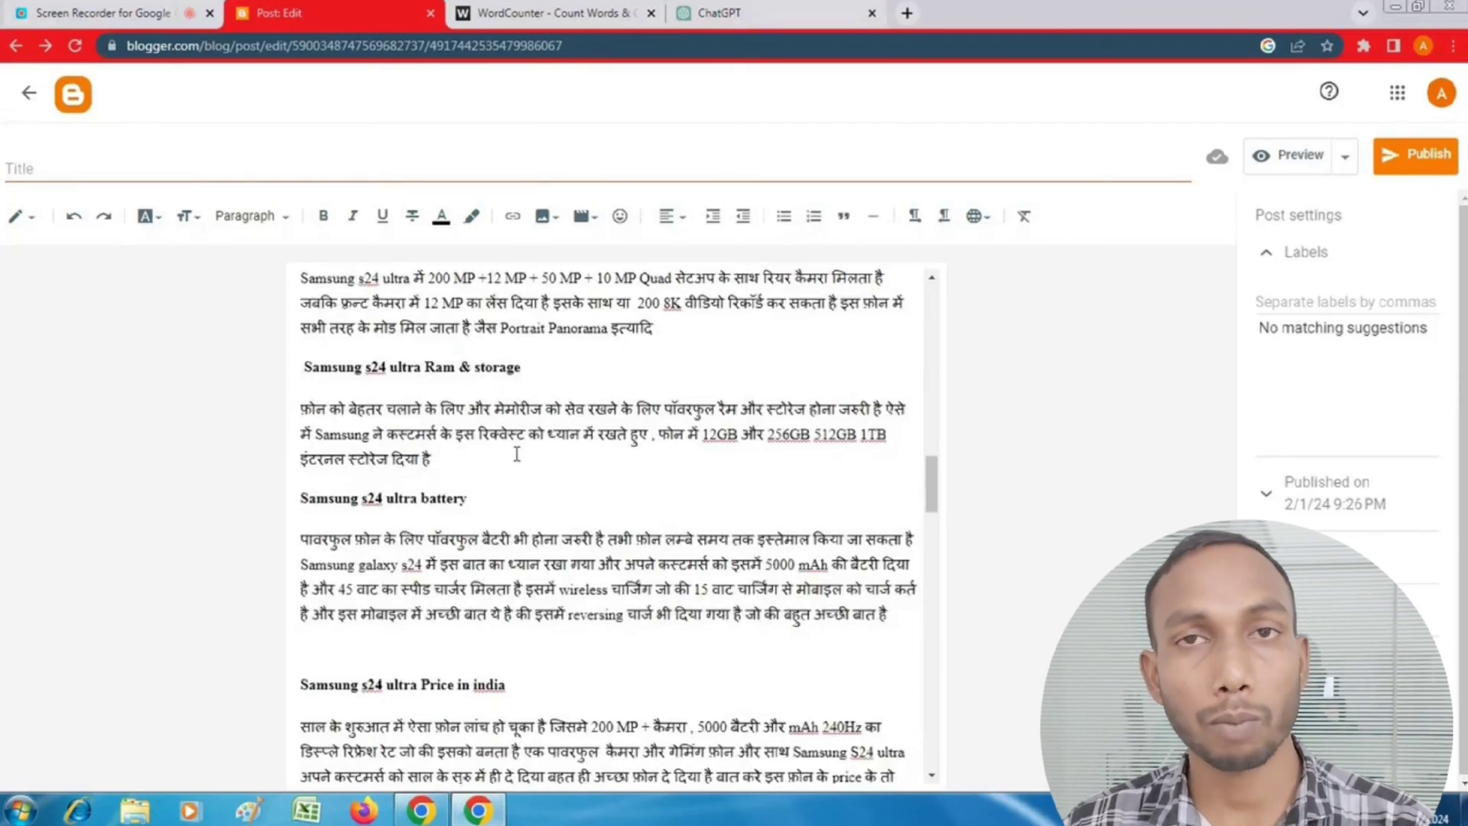
pyautogui.scroll(5, 480, 439)
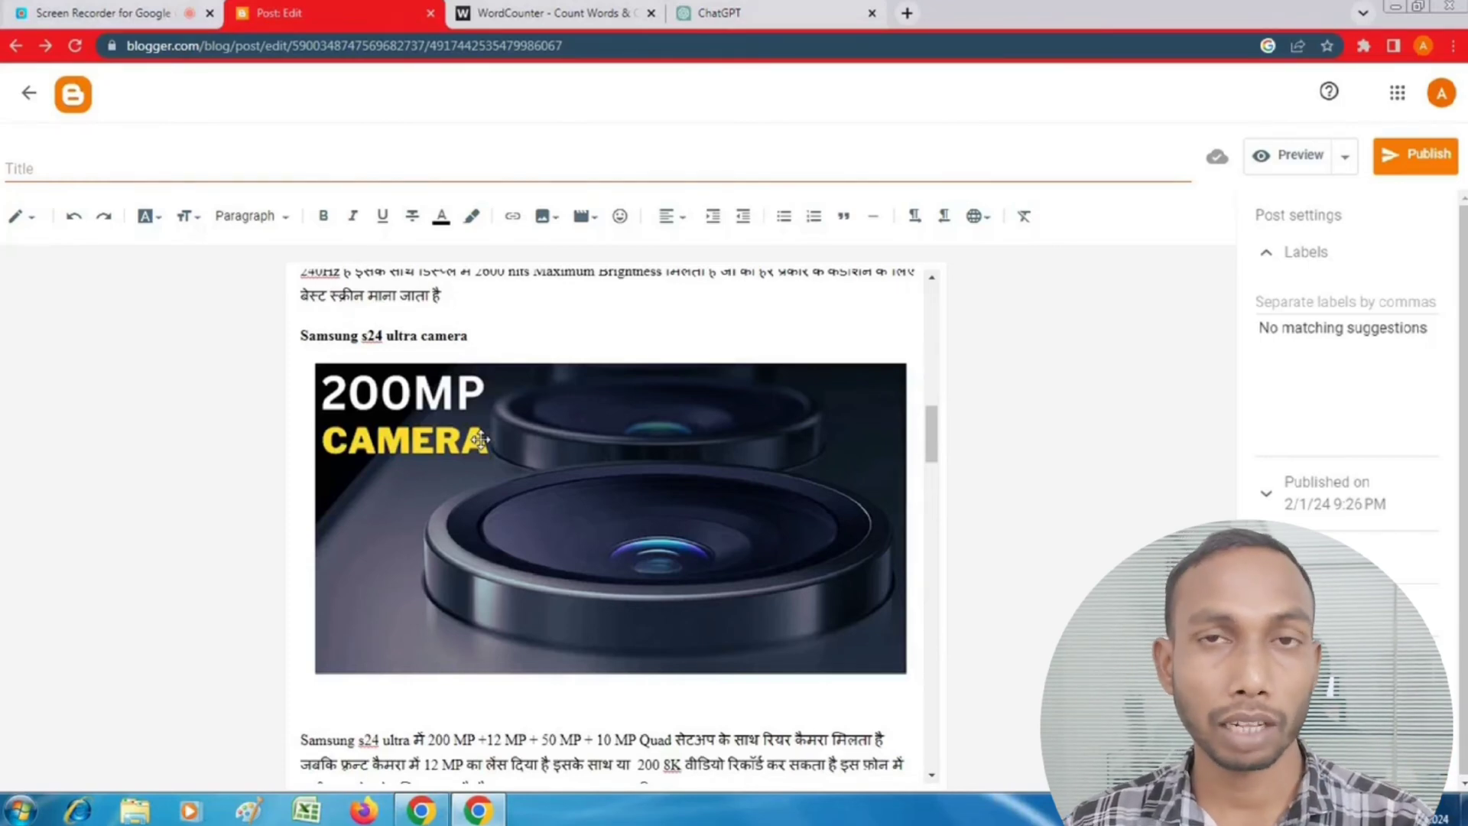
pyautogui.scroll(15, 480, 439)
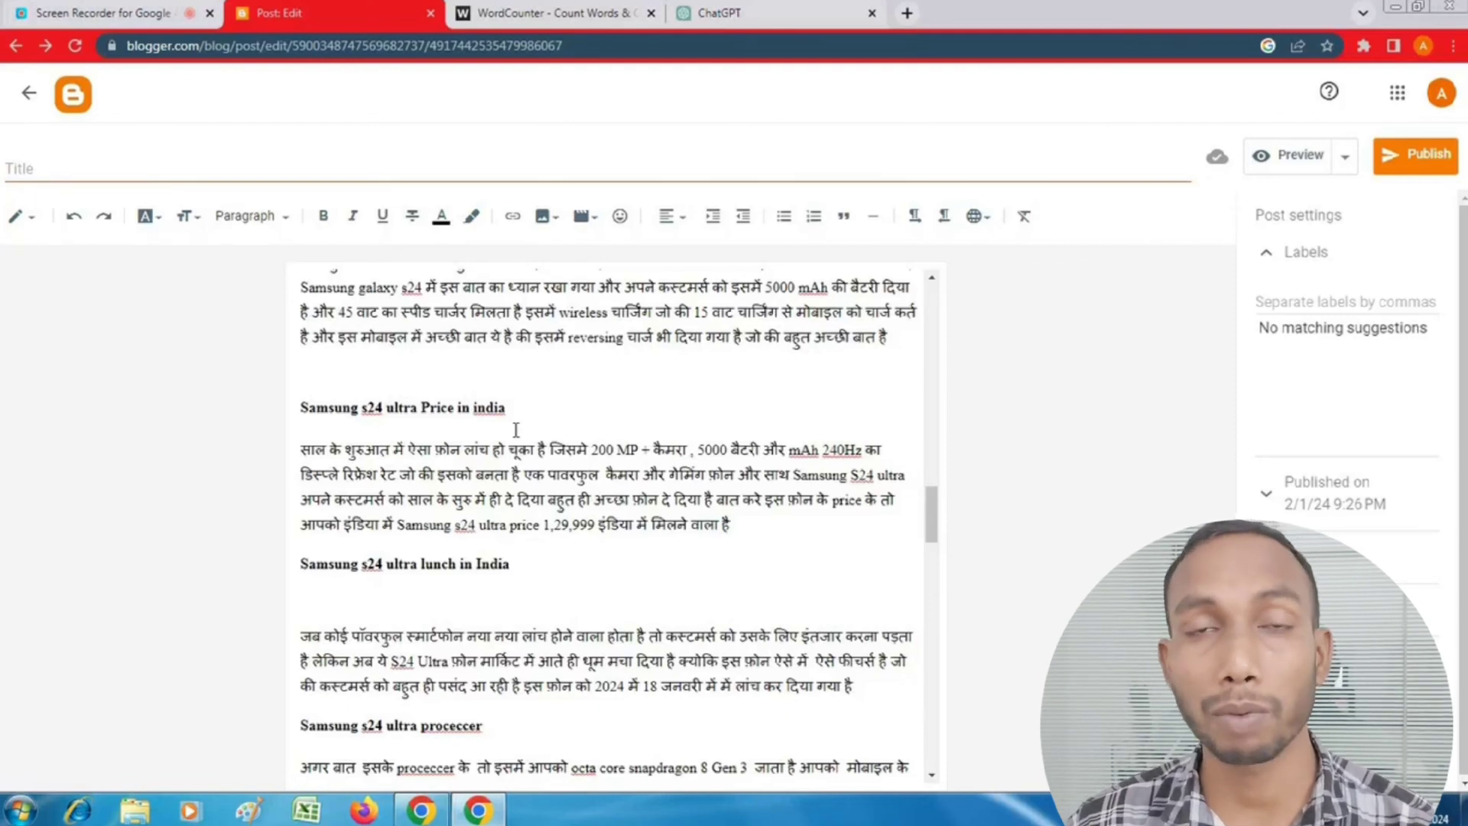
# Step: Remove the blank line below the heading "Samsung s24 ultra lunch in India"
pyautogui.press('BackSpace')
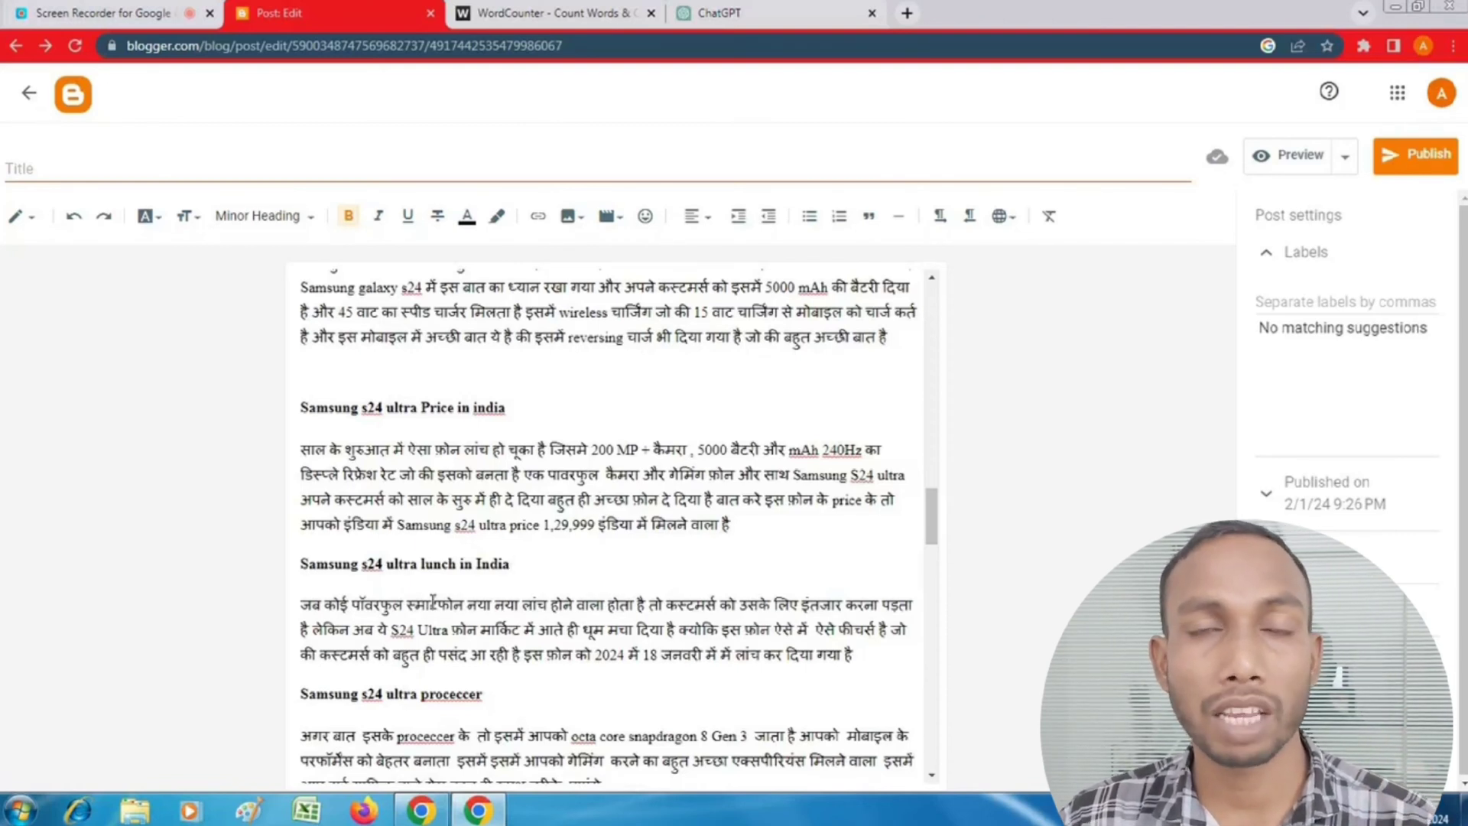
pyautogui.scroll(-3, 440, 600)
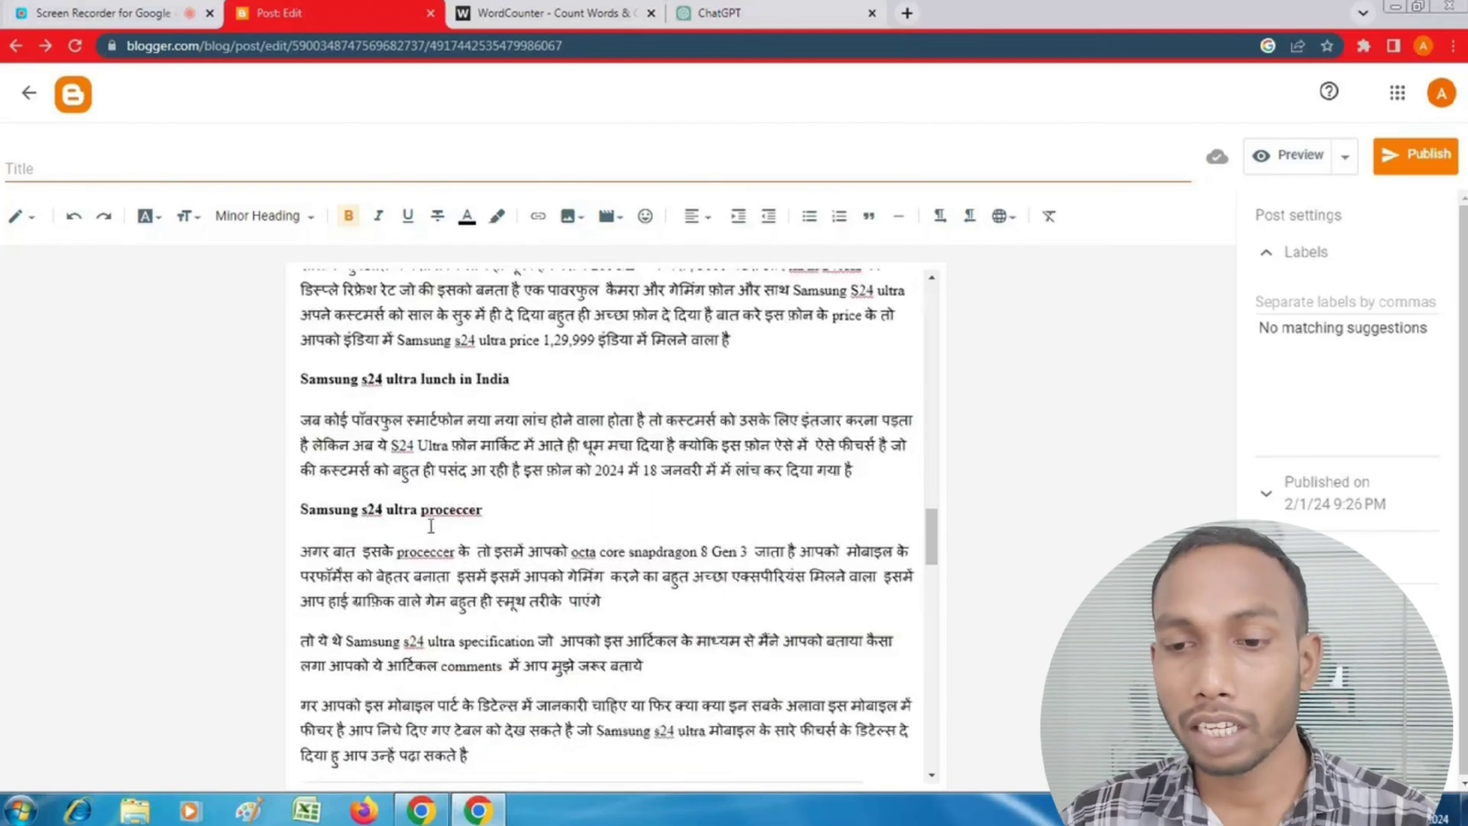
pyautogui.scroll(-4, 459, 527)
pyautogui.scroll(4, 457, 528)
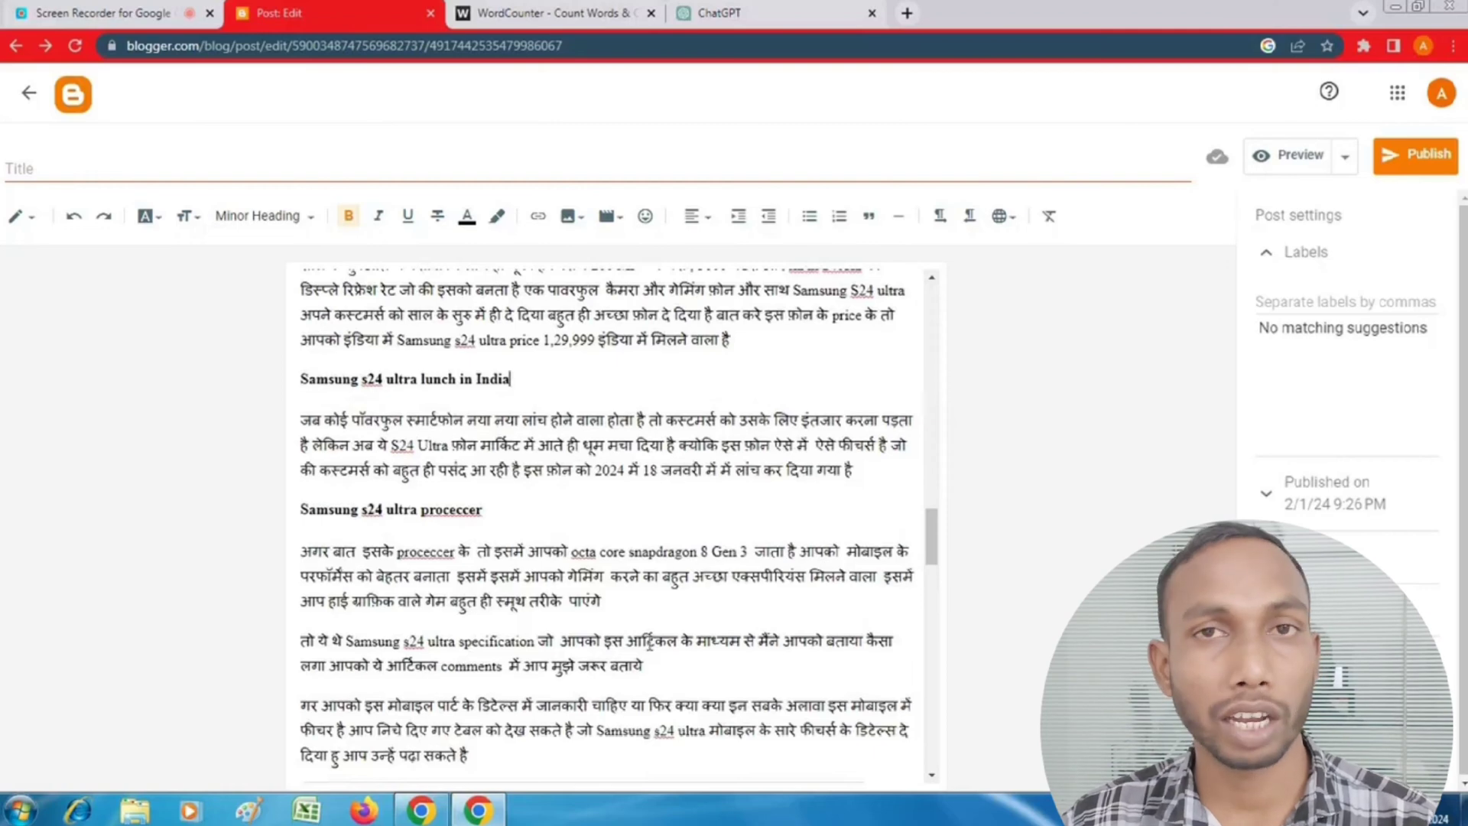
# Step: Make the phrase "Samsung s24 ultra specification" bold in the closing paragraph below the processor section
pyautogui.scroll(-3, 453, 520)
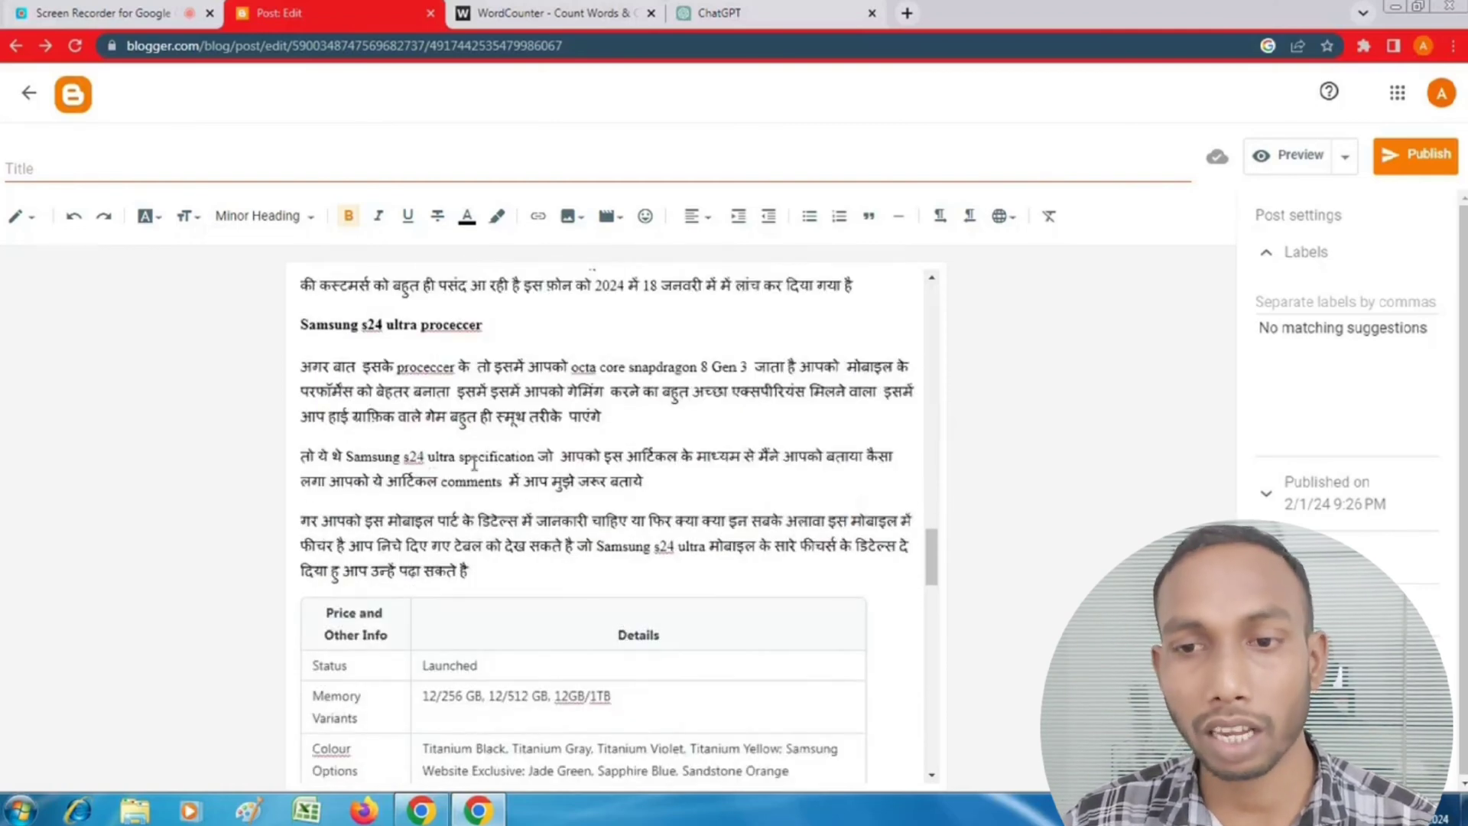
pyautogui.moveTo(537, 457); pyautogui.dragTo(353, 457)
pyautogui.click(323, 215)
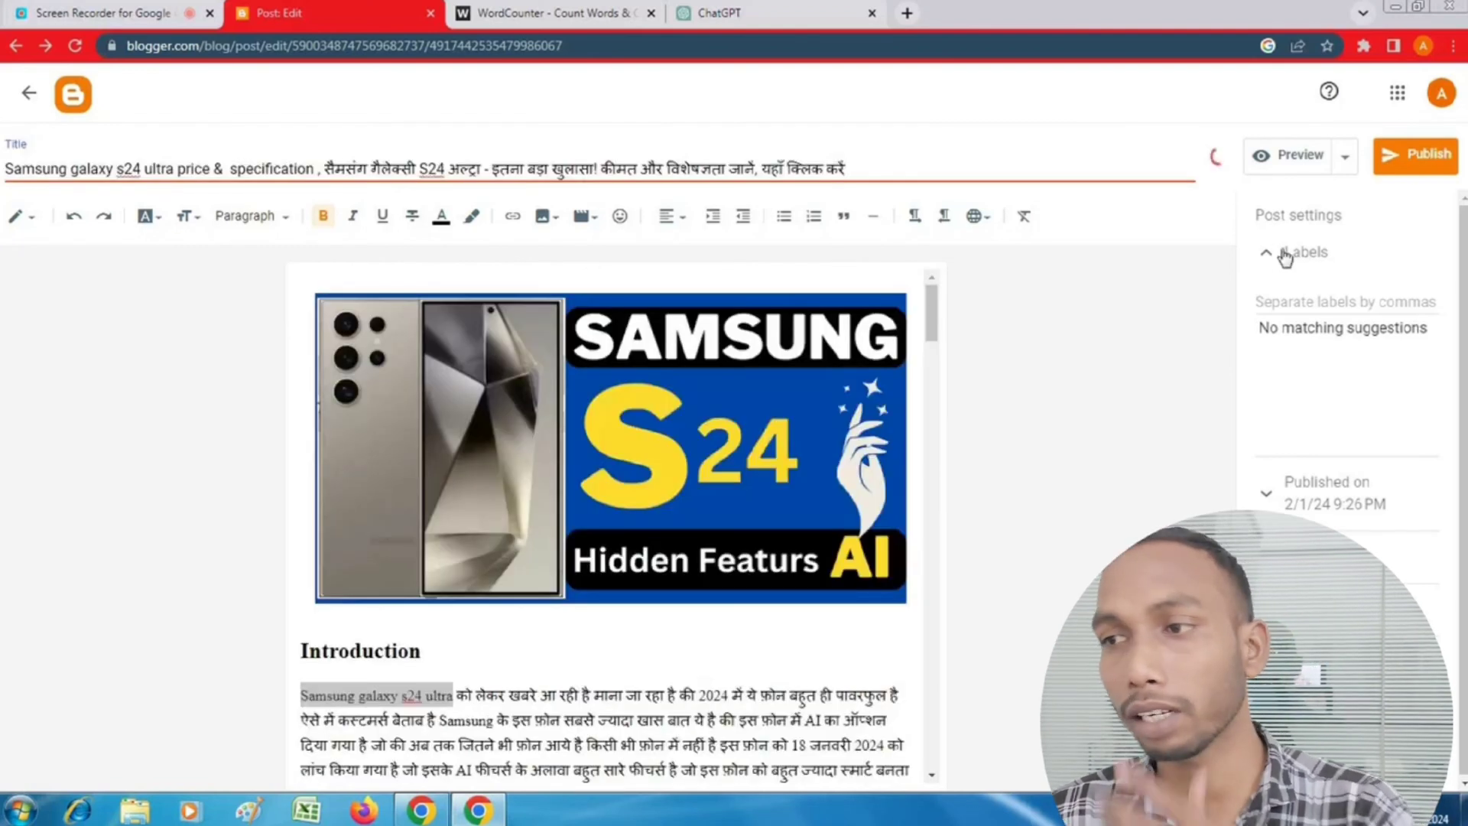
# Step: Add the existing label "Computer & Mobile" to the post
pyautogui.click(1310, 296)
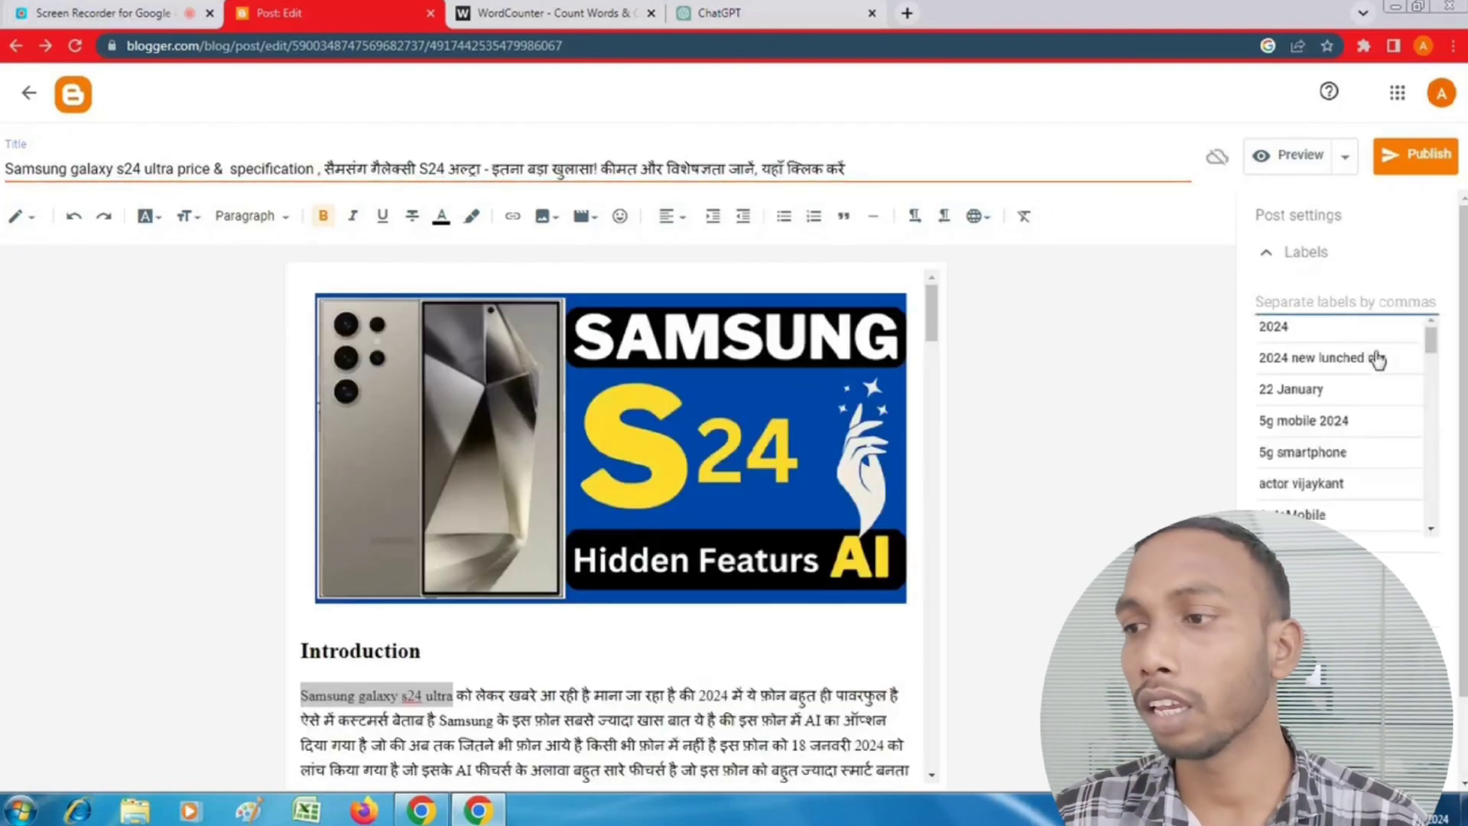
pyautogui.write('mo')
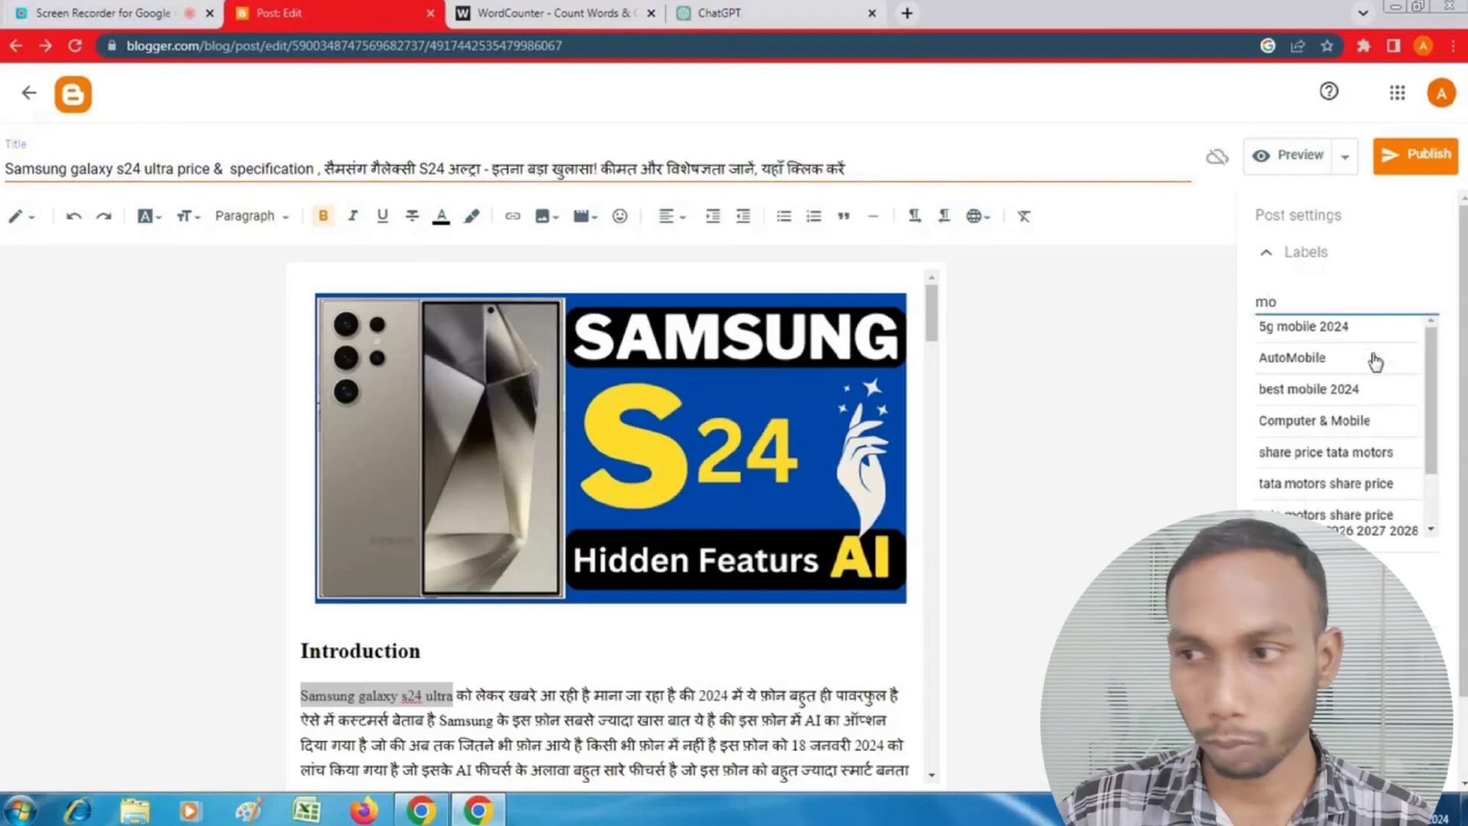
pyautogui.click(1350, 421)
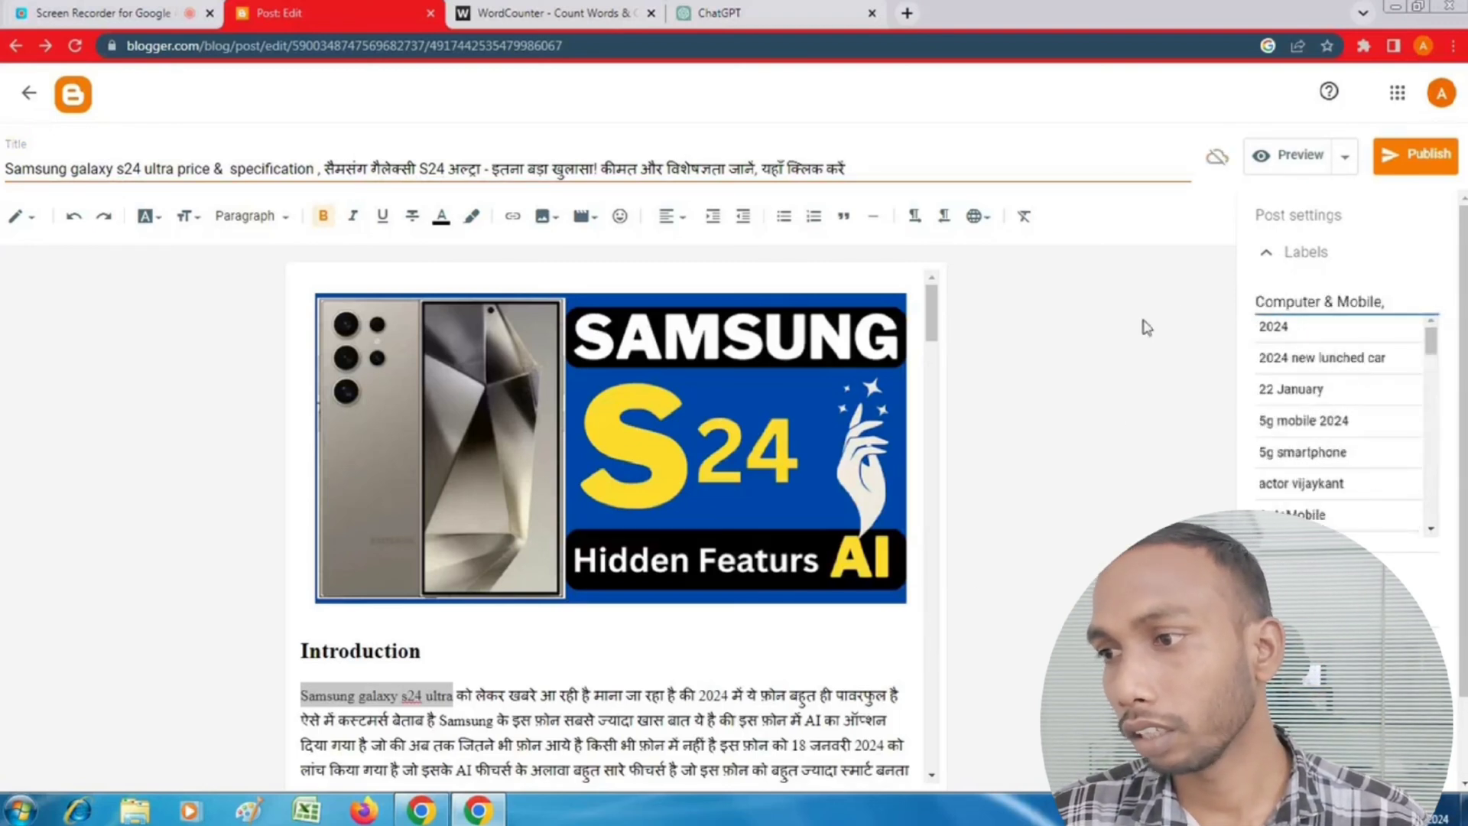
pyautogui.click(1267, 263)
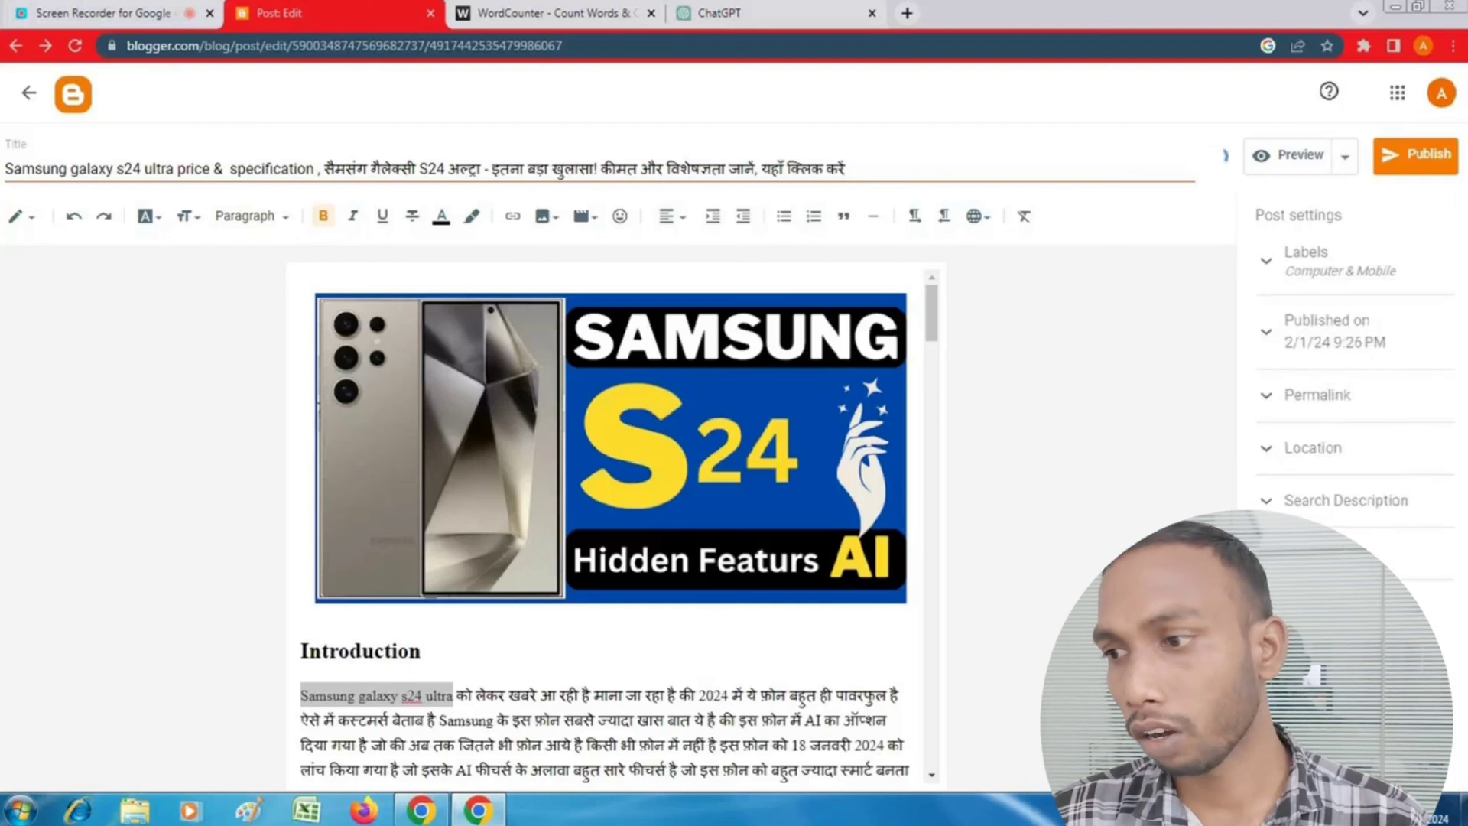
# Step: Switch the post to a custom permalink and copy "Samsung galaxy s24 ultra price & specification" from the title
pyautogui.click(1275, 397)
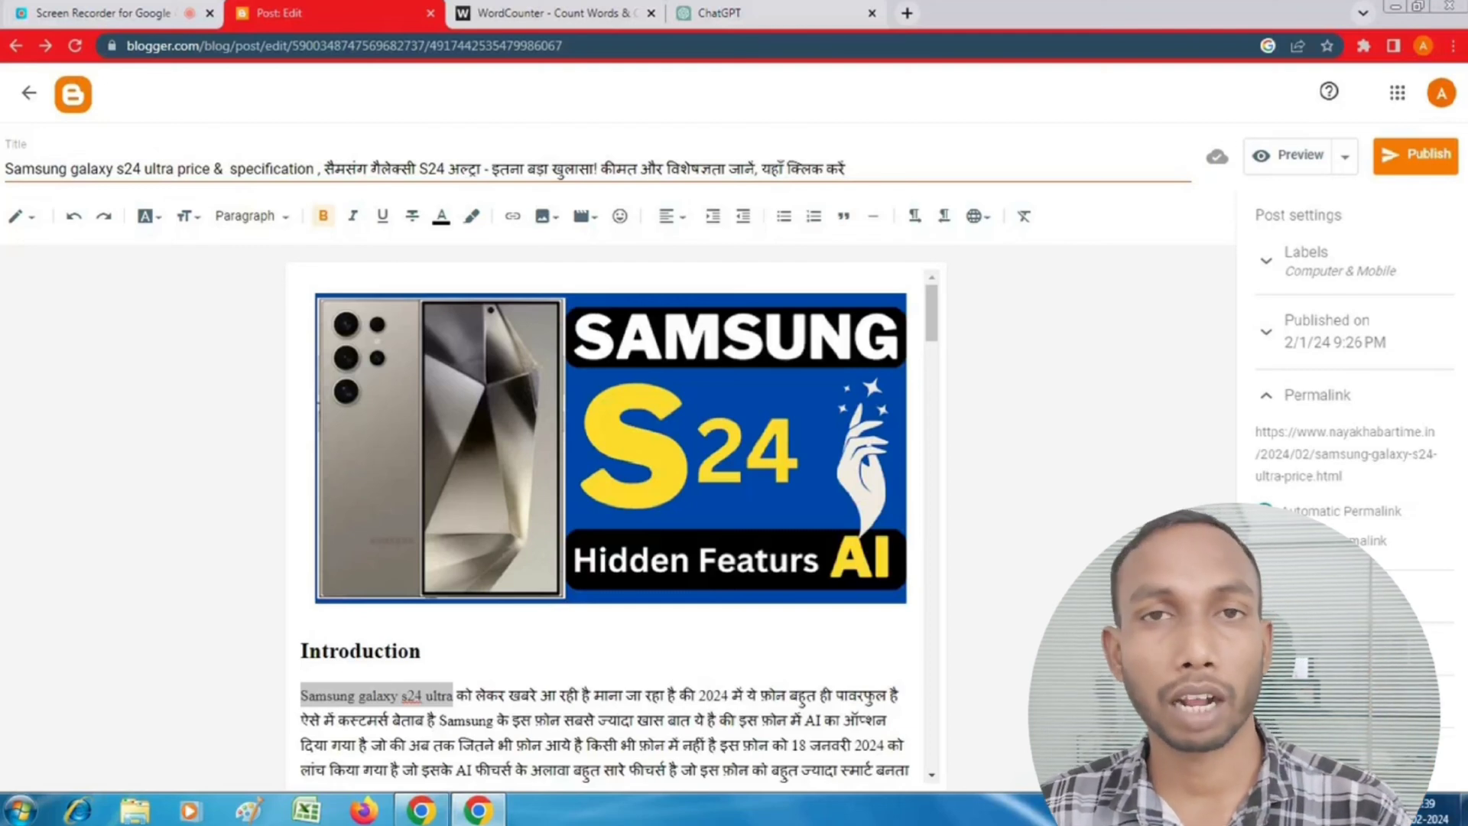
pyautogui.click(1269, 539)
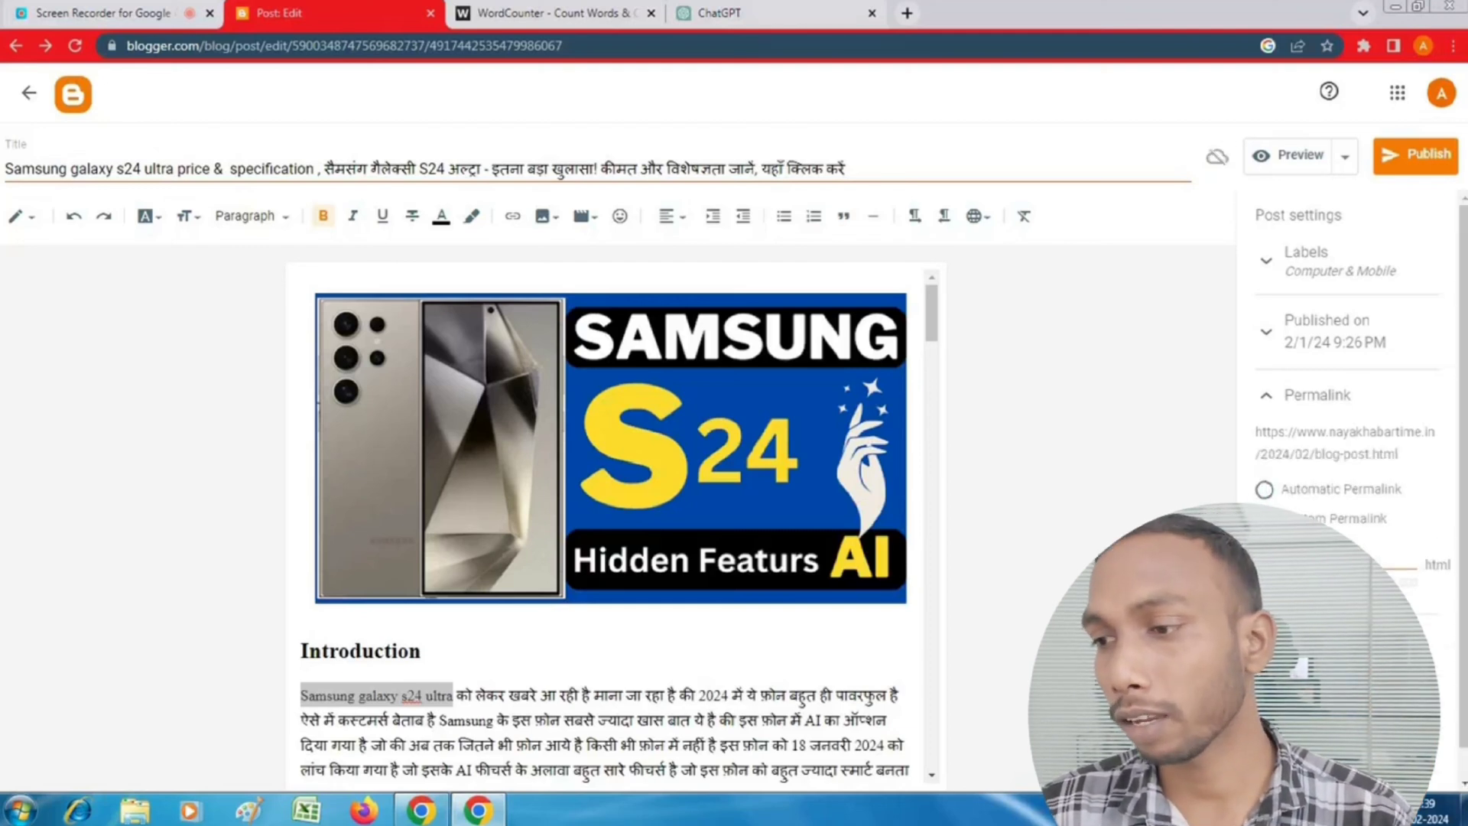
pyautogui.click(318, 168)
pyautogui.press('BackSpace')
pyautogui.moveTo(313, 168); pyautogui.dragTo(2, 176)
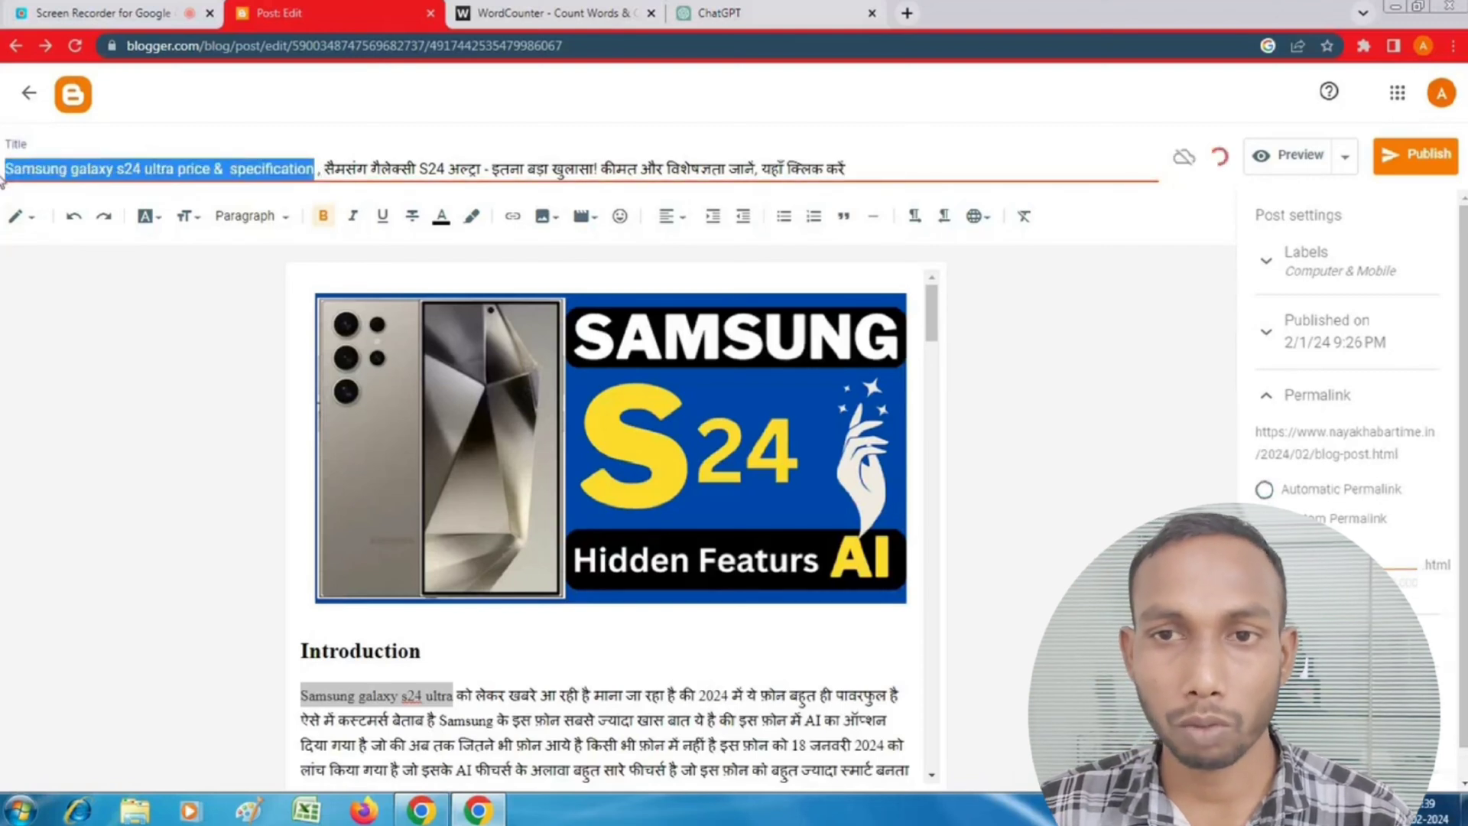
pyautogui.rightClick(92, 167)
pyautogui.click(153, 208)
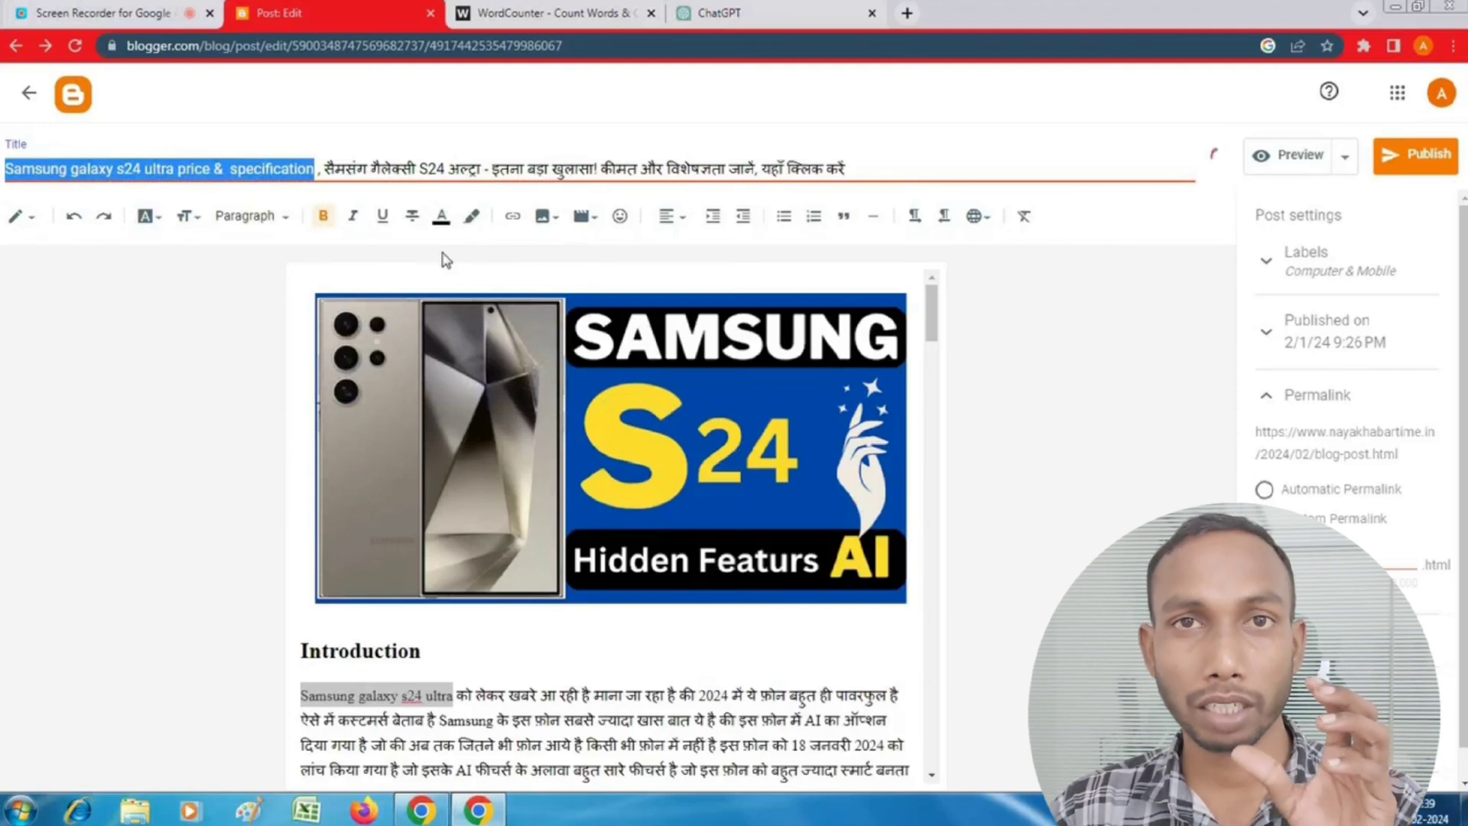
# Step: Paste the copied title phrase as the custom permalink
pyautogui.click(1300, 562)
pyautogui.rightClick(1299, 562)
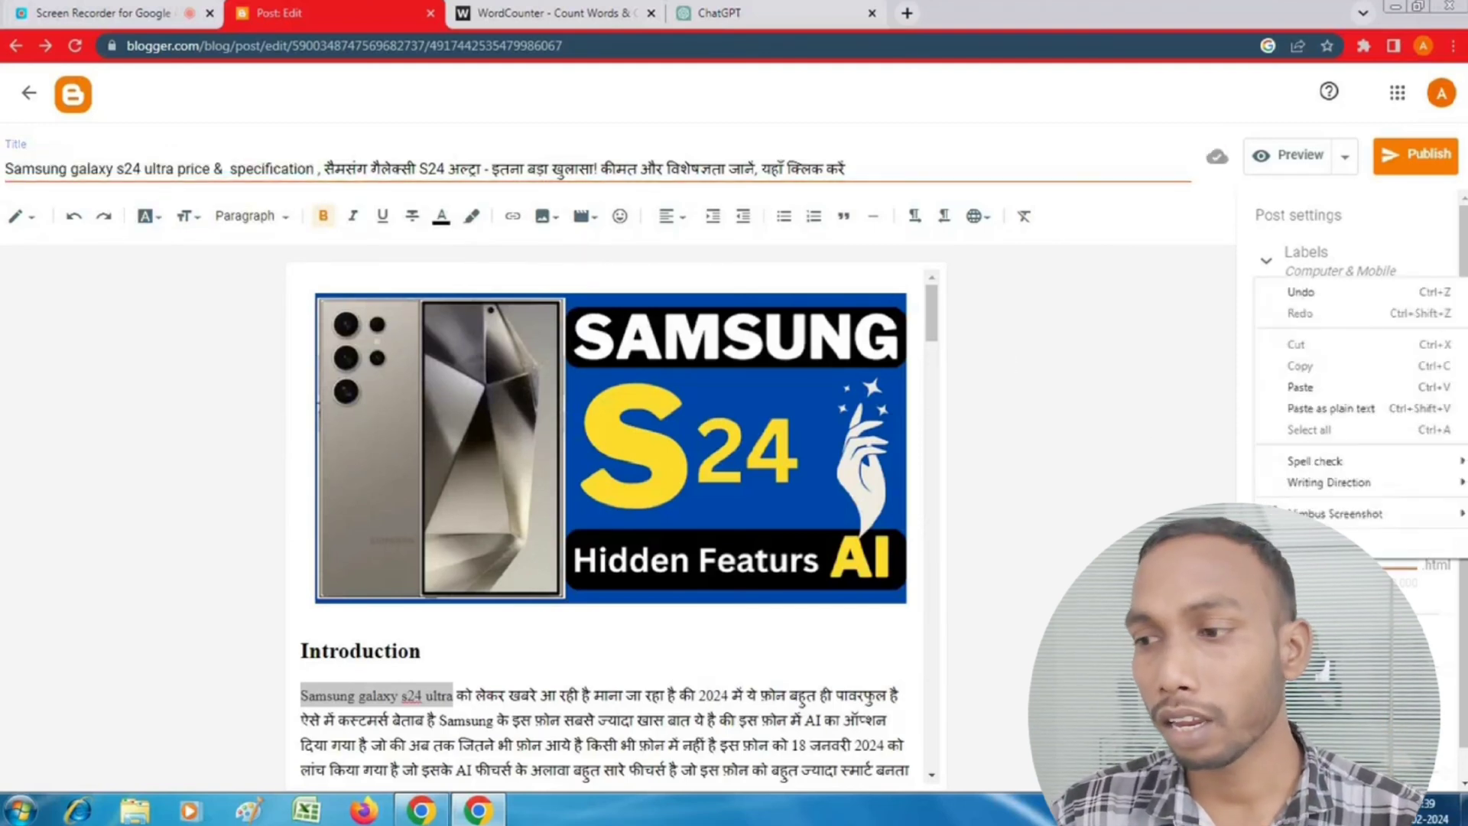
pyautogui.click(1358, 539)
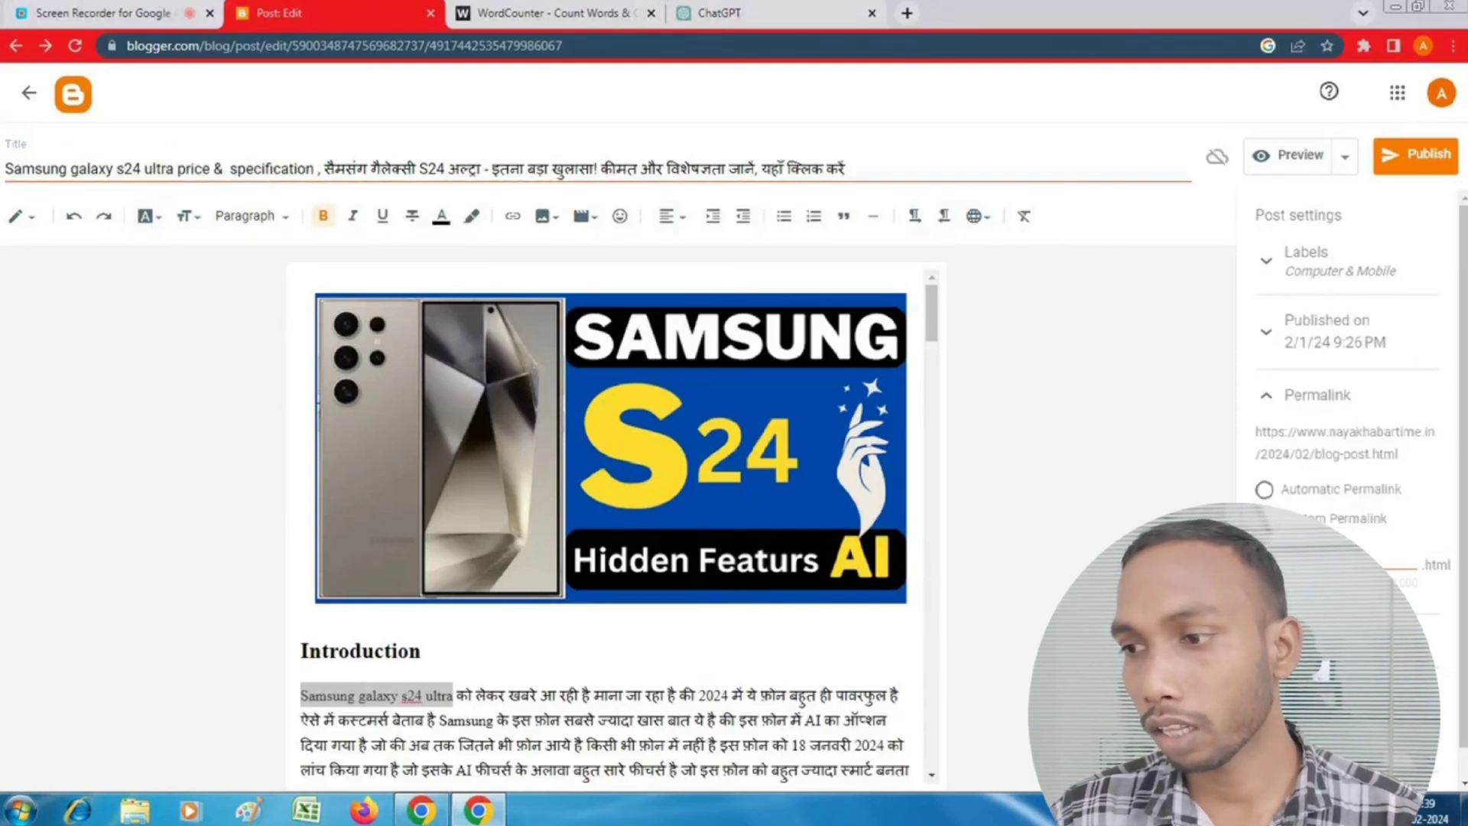
pyautogui.hotkey('ctrl', 'v')
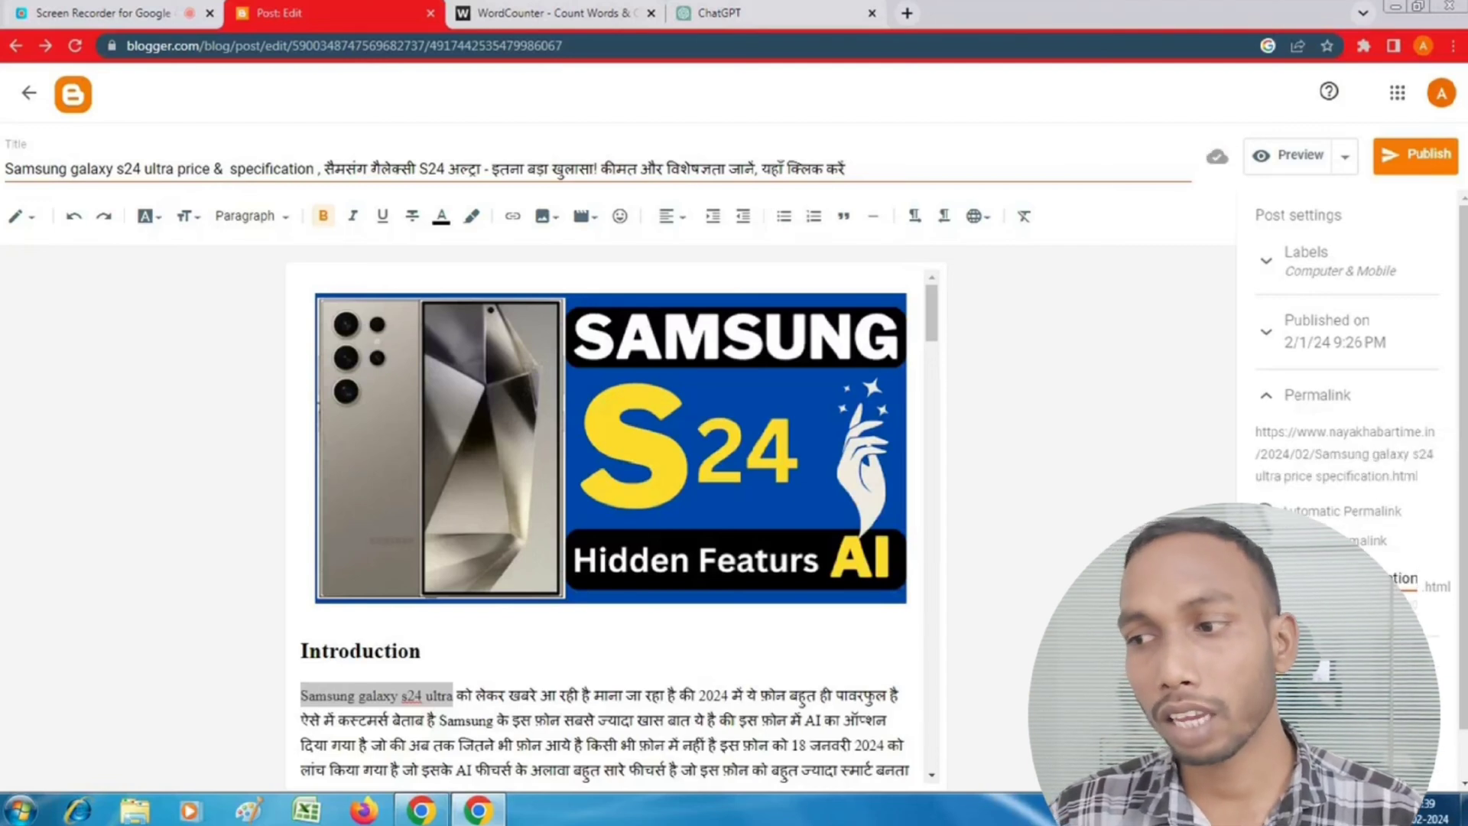
# Step: Replace the spaces between the words of the custom permalink with hyphens and collapse the permalink settings
pyautogui.write('-')
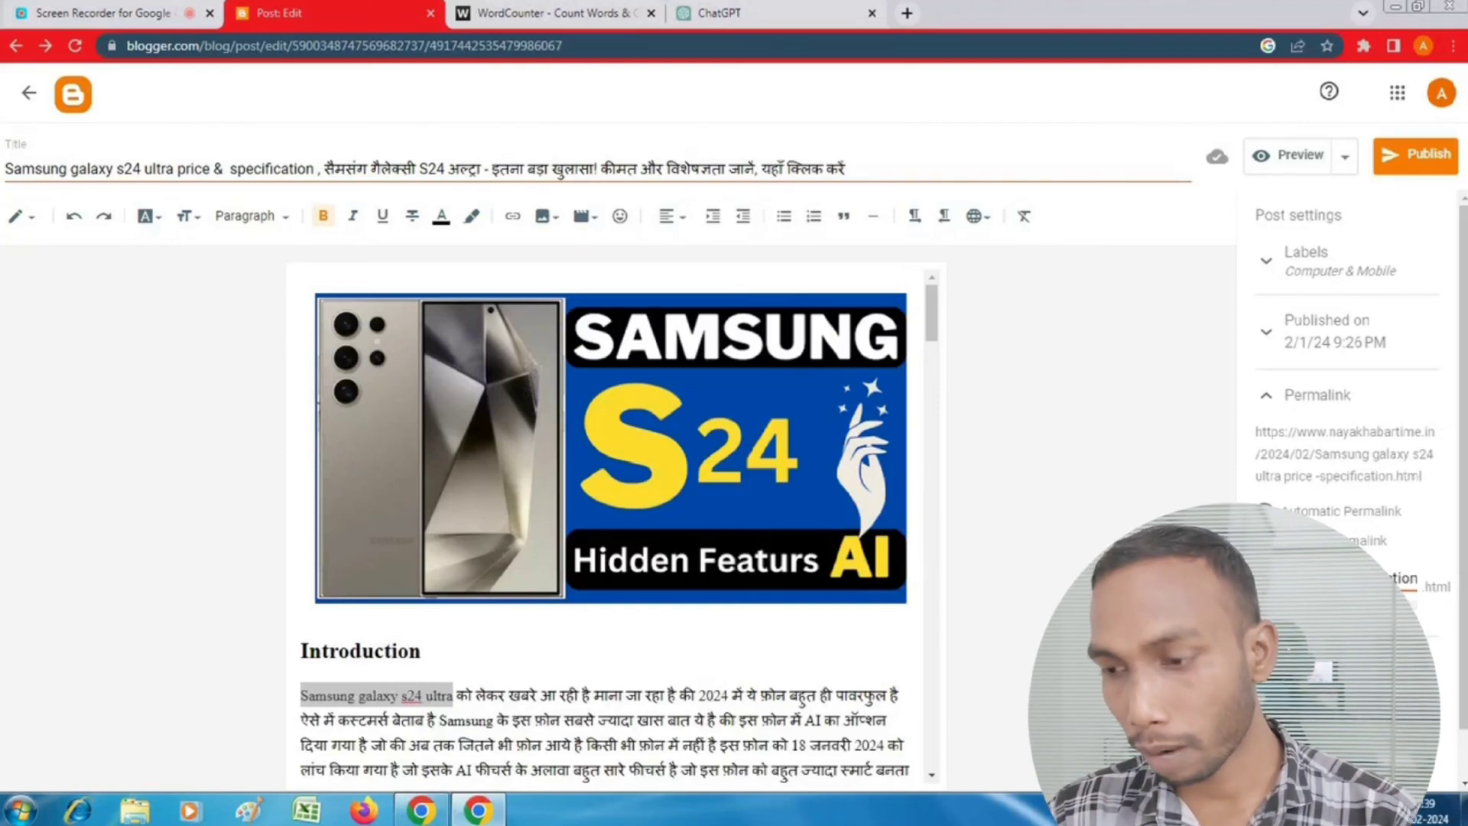
pyautogui.write('-')
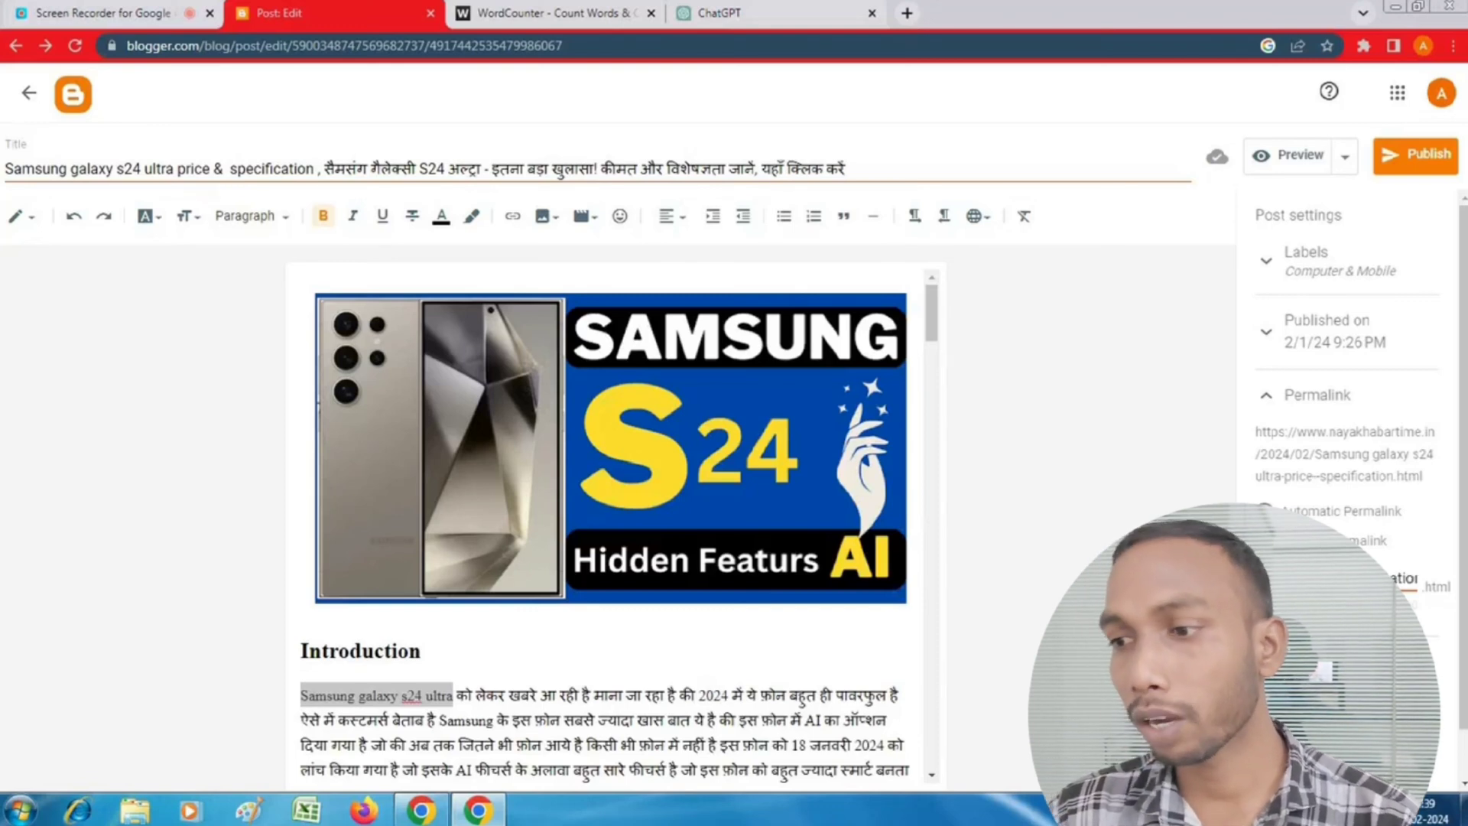
pyautogui.press('Home')
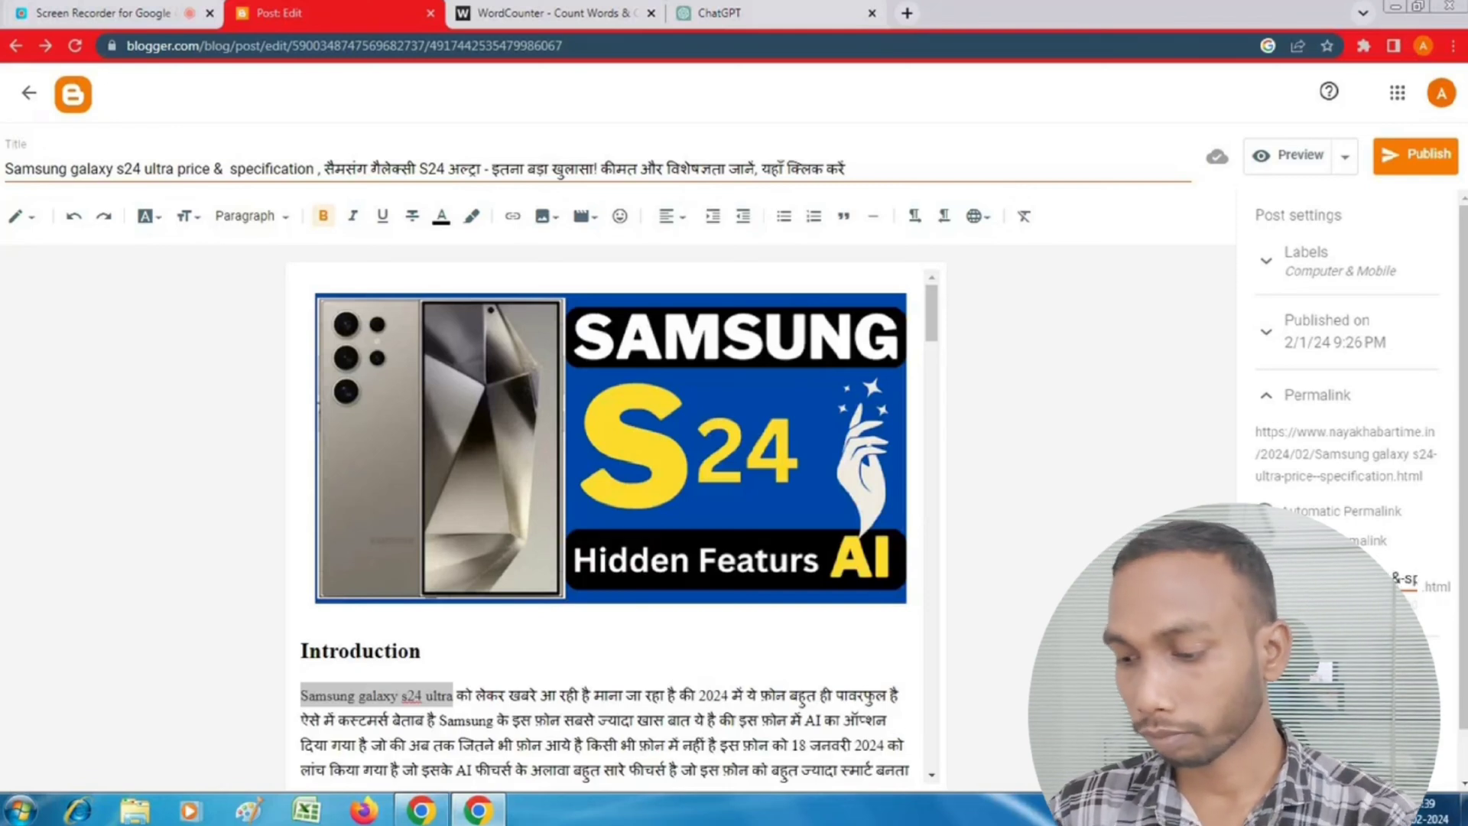
pyautogui.press('Left')
pyautogui.press('Left')
pyautogui.press('Left')
pyautogui.press('Left')
pyautogui.press('Left')
pyautogui.press('Left')
pyautogui.press('Left')
pyautogui.press('Left')
pyautogui.press('Left')
pyautogui.press('Left')
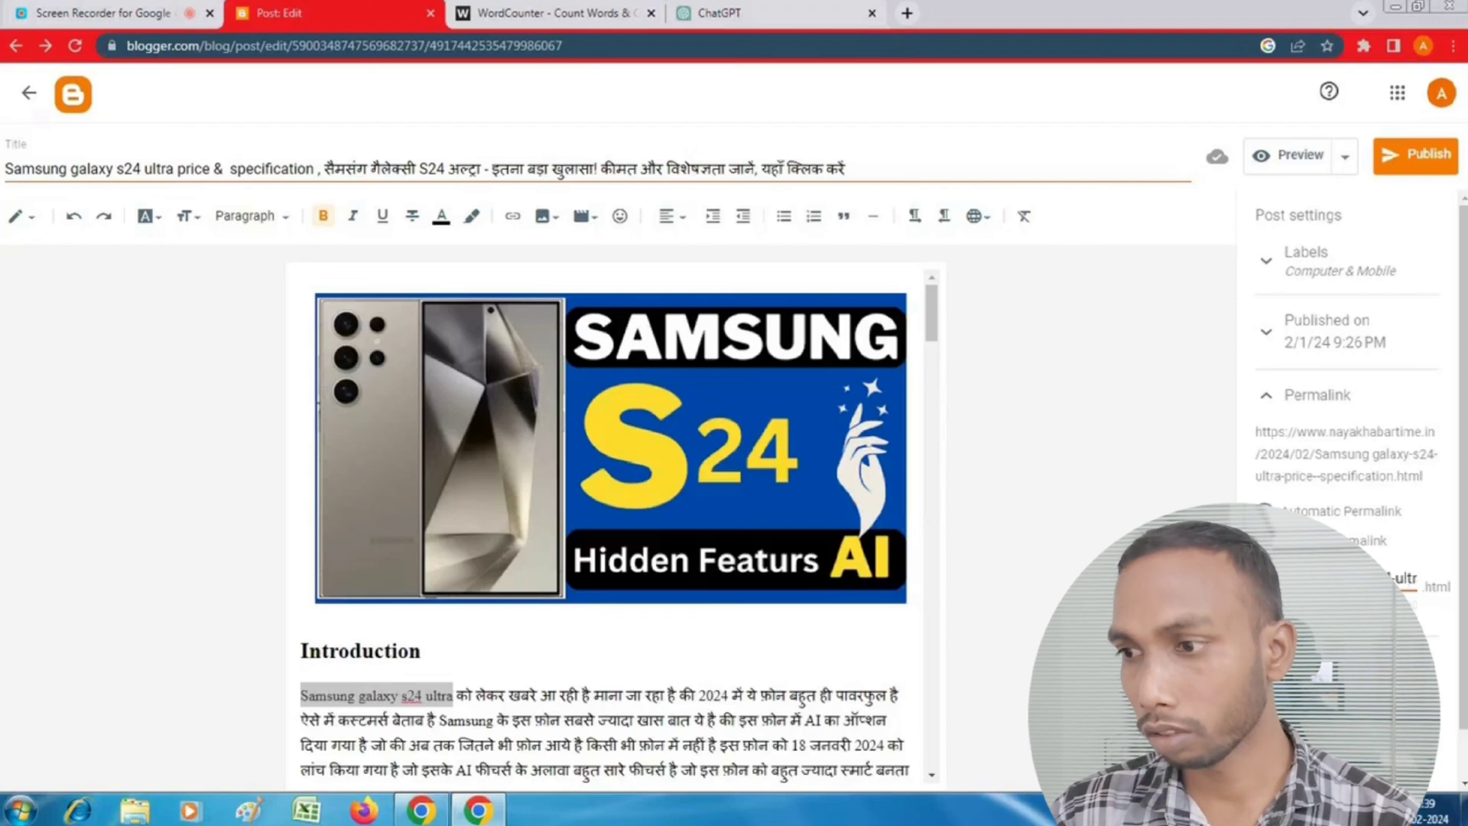
pyautogui.click(1266, 395)
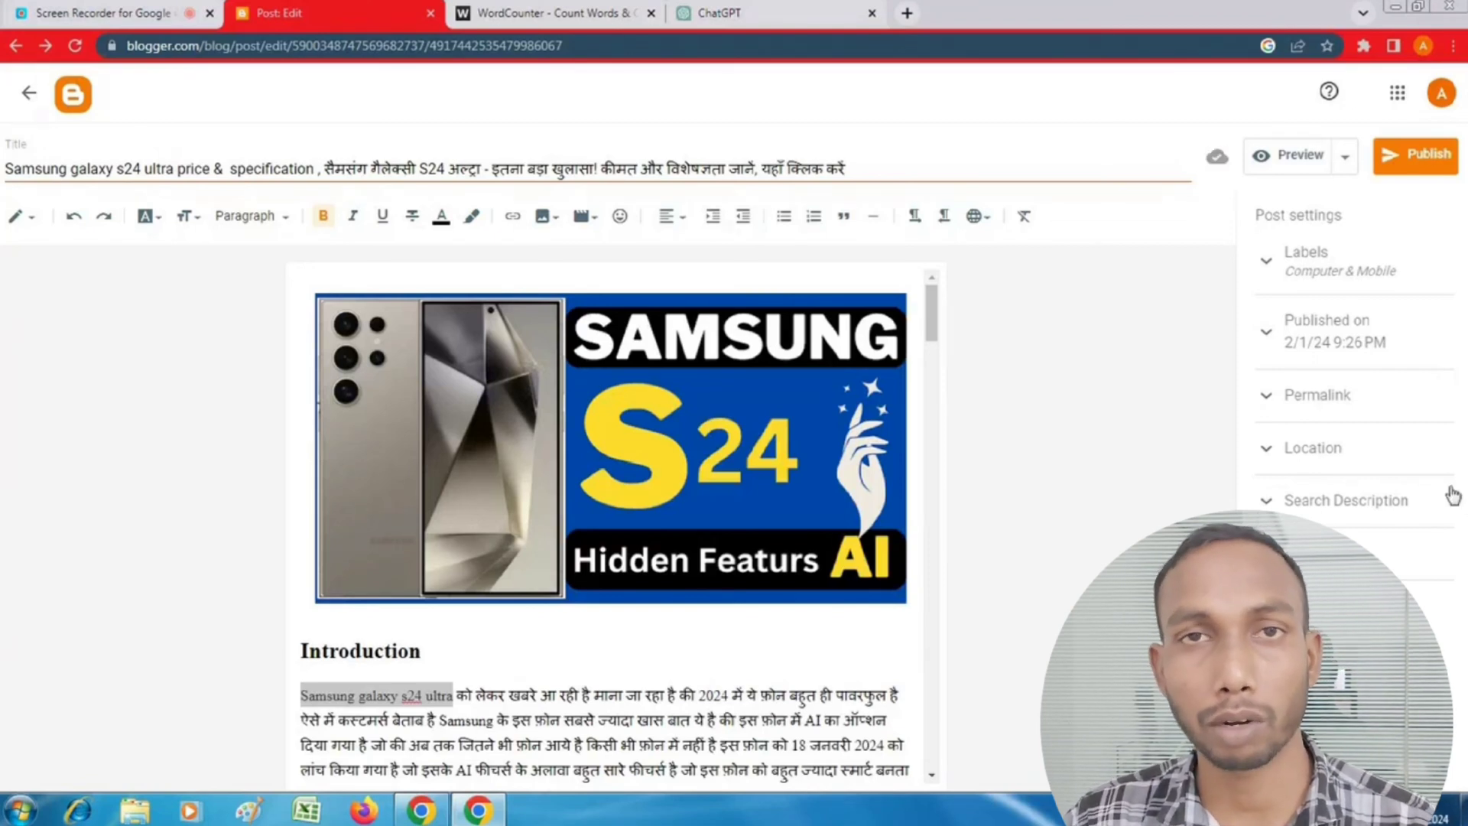
# Step: Complete the post's search description and publish the post to the blog
pyautogui.click(1267, 500)
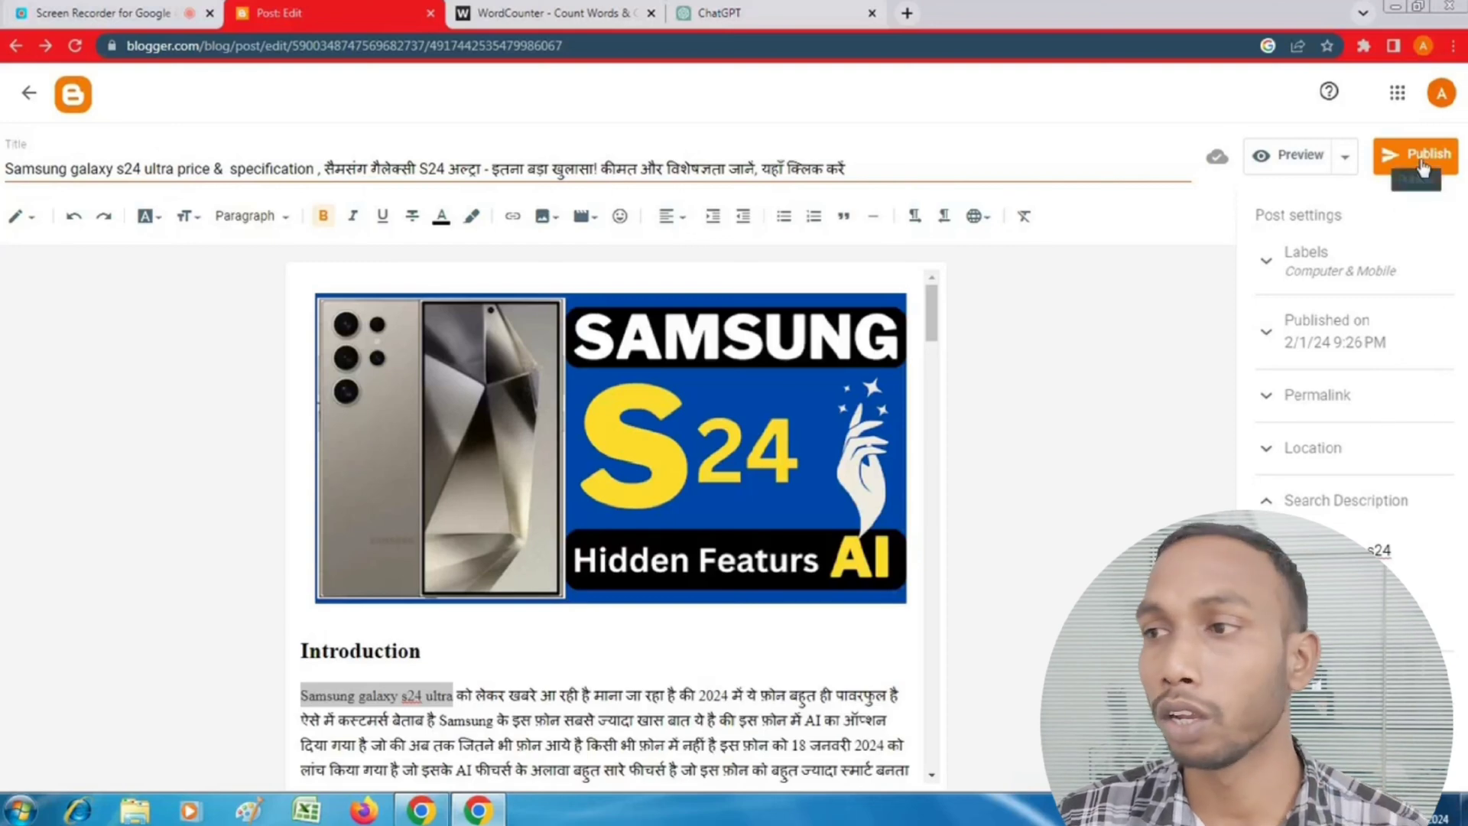
pyautogui.click(1422, 166)
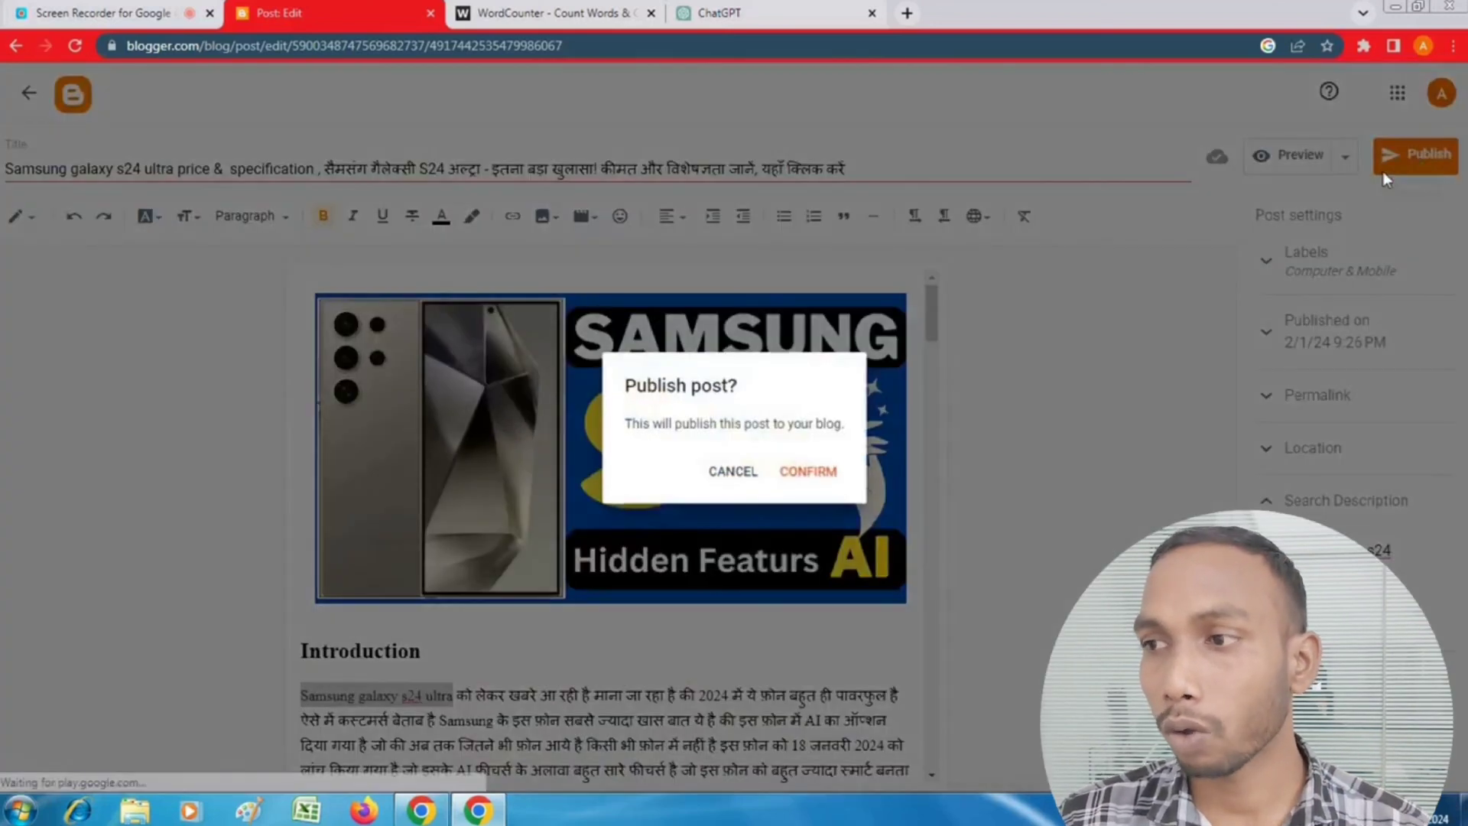
pyautogui.click(808, 472)
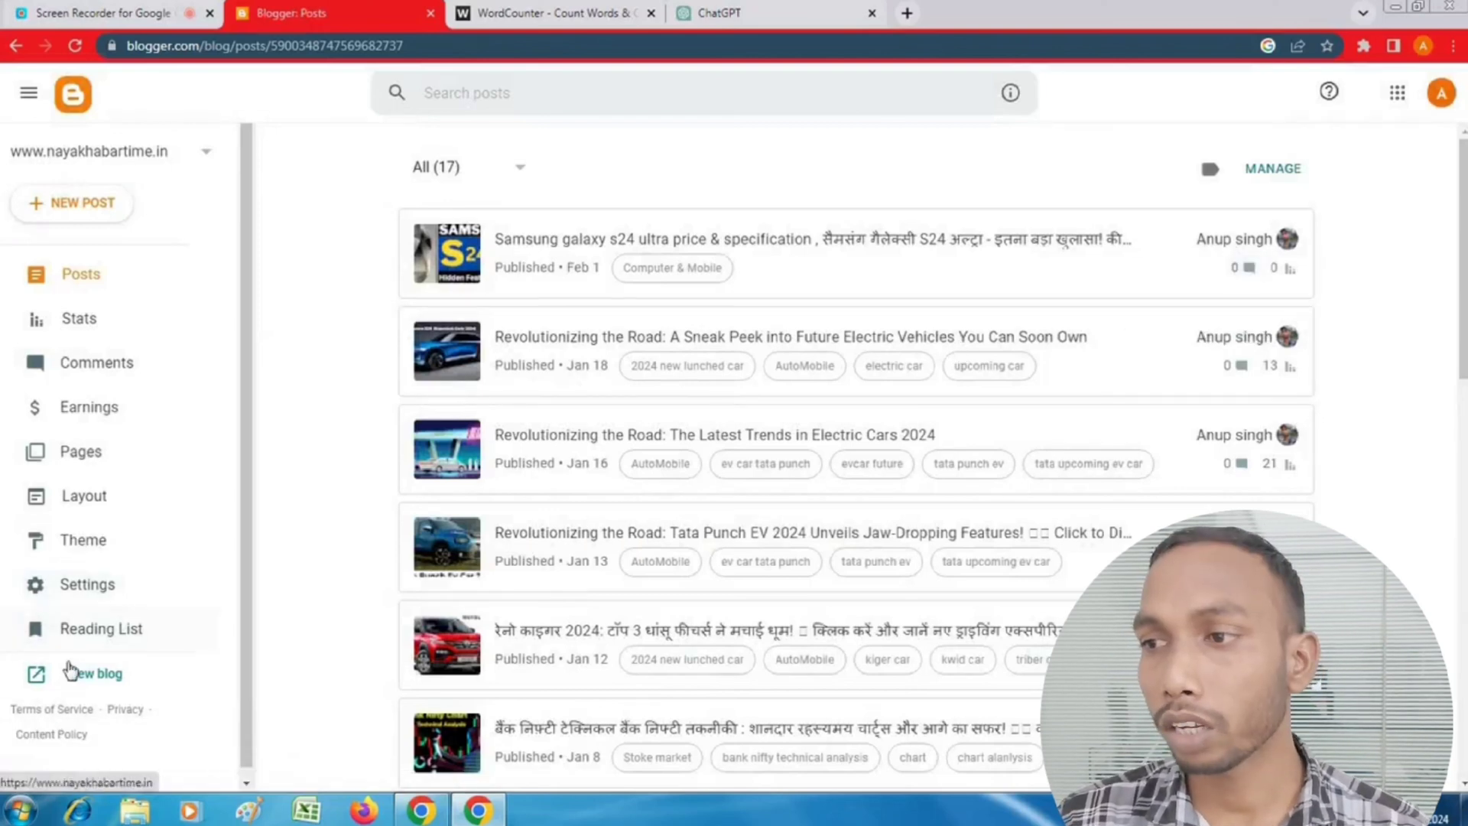
# Step: Copy the sitemap URL ending in "max-results=500" from the custom robots.txt in the blog's settings
pyautogui.click(107, 589)
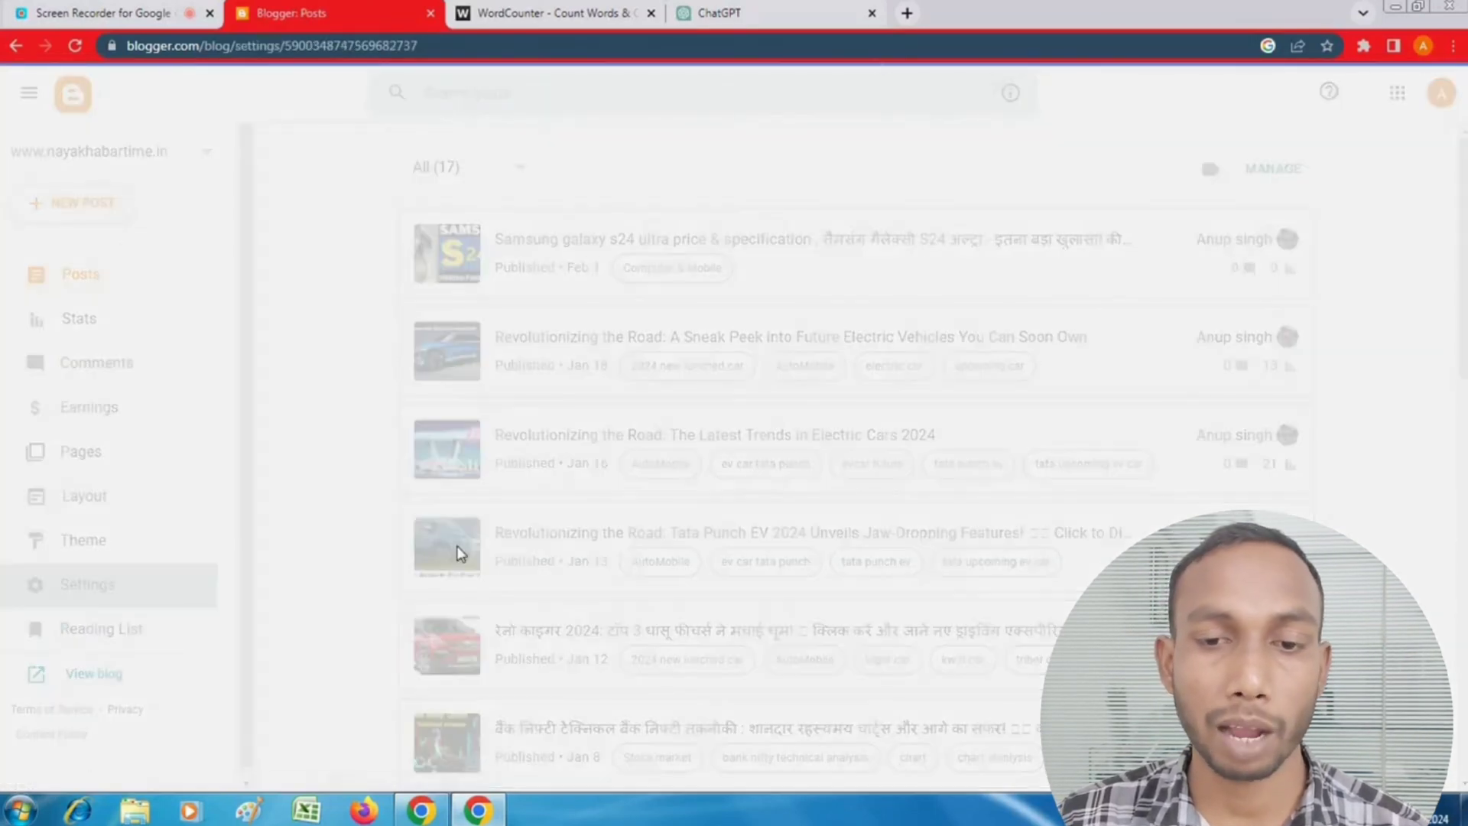
pyautogui.scroll(-20, 474, 550)
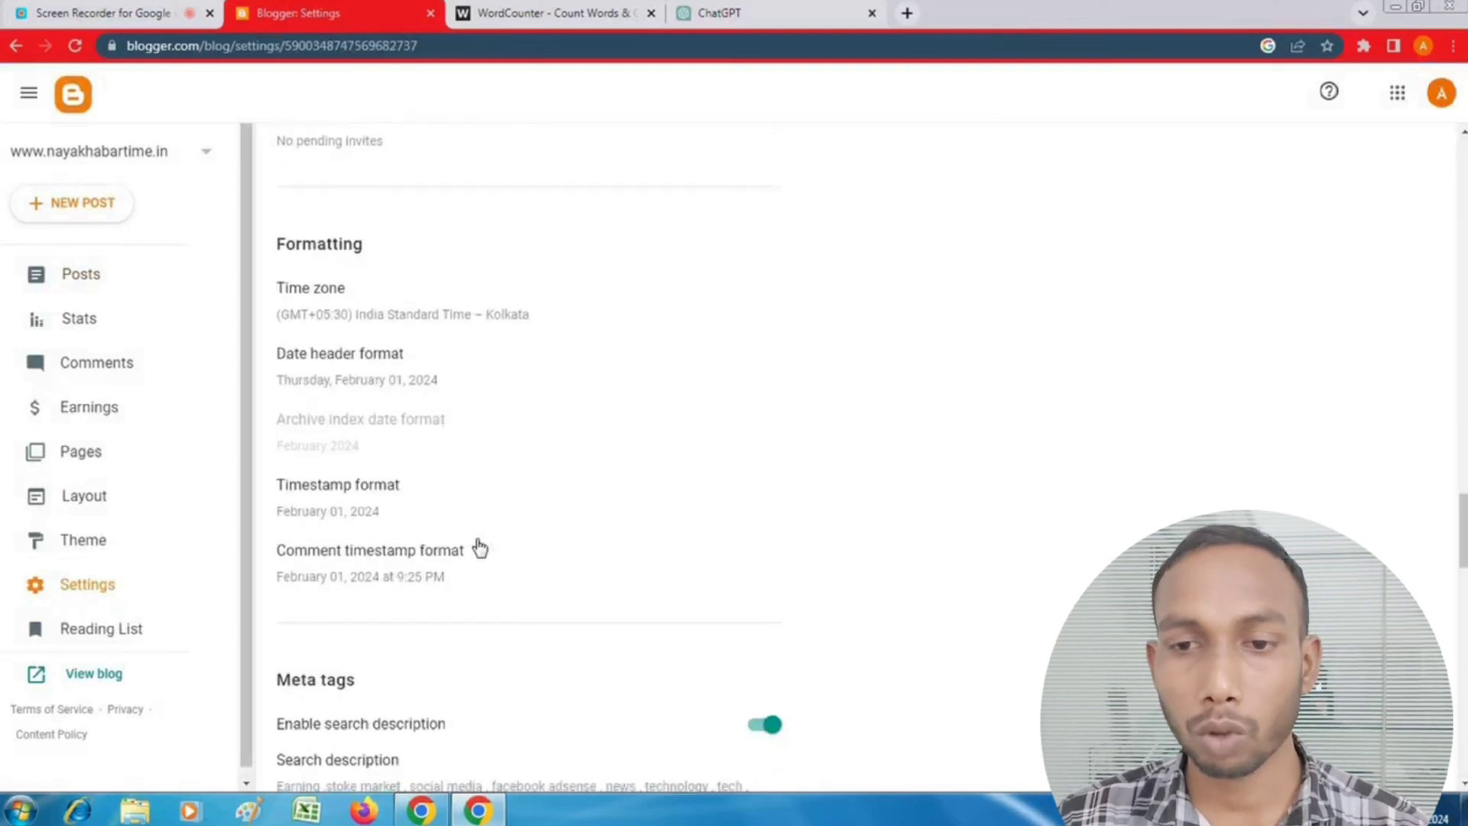
pyautogui.scroll(-8, 475, 548)
pyautogui.scroll(4, 475, 547)
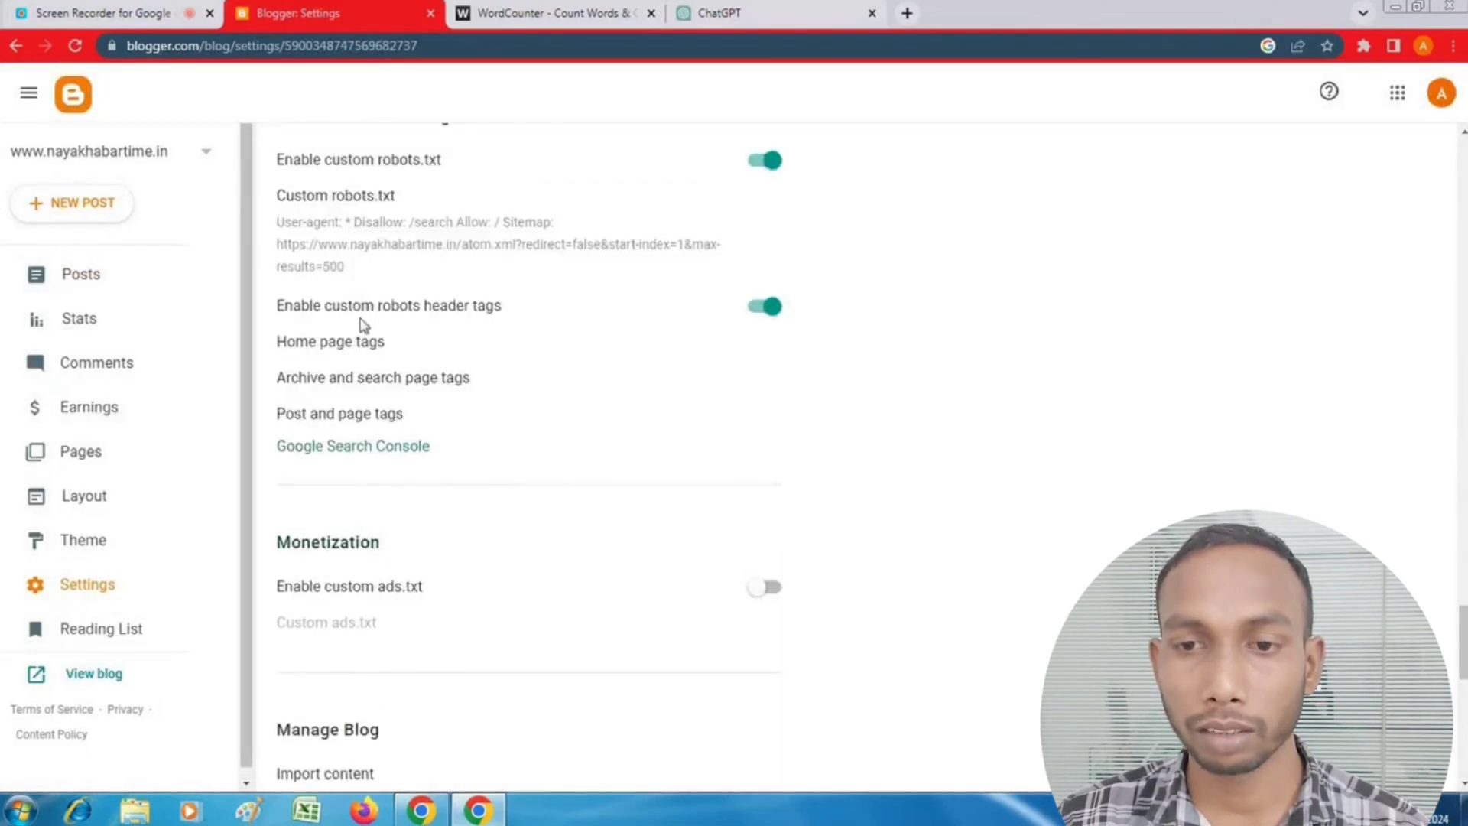
pyautogui.click(341, 205)
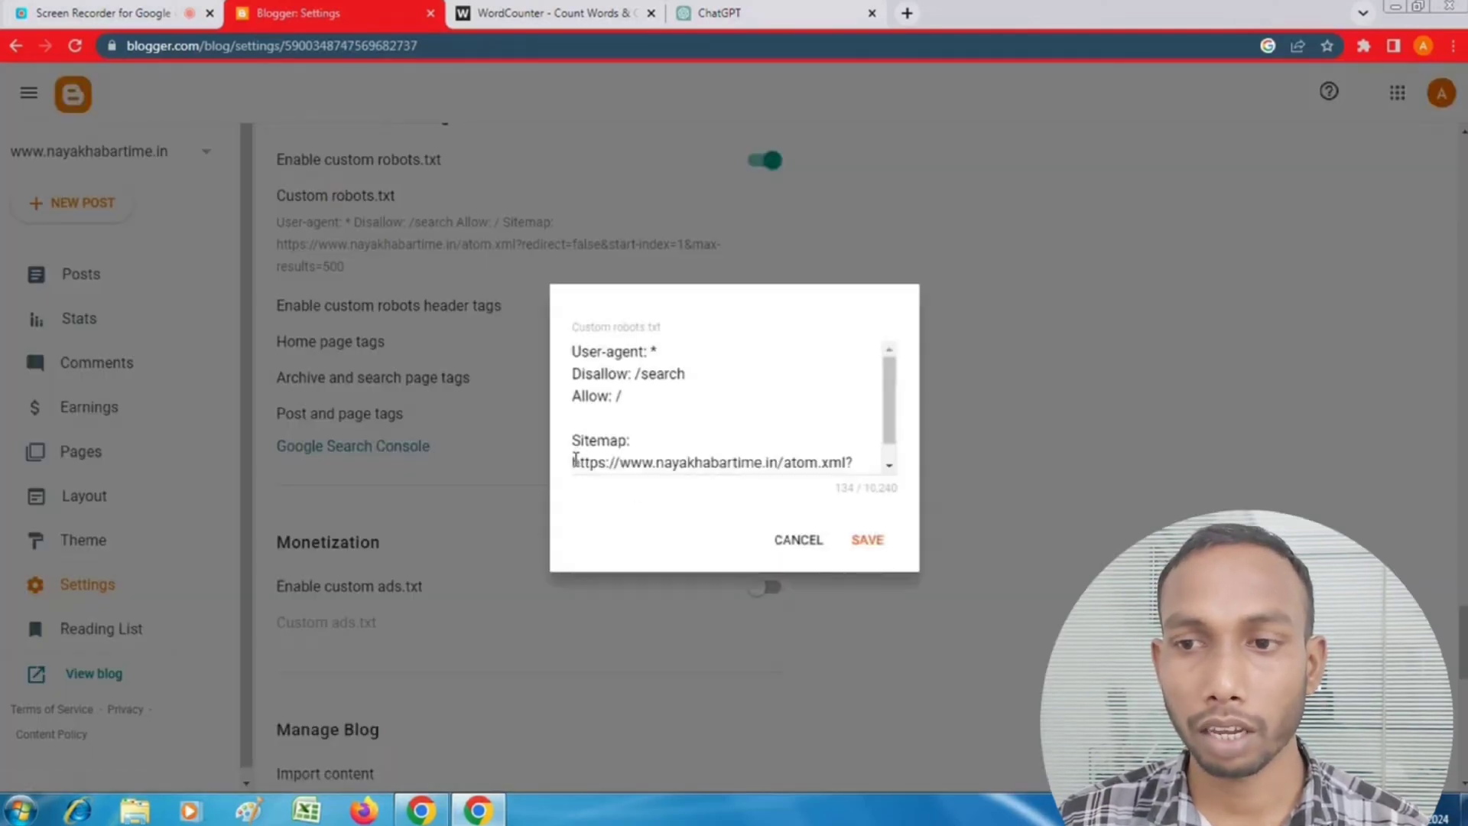
pyautogui.moveTo(574, 461); pyautogui.dragTo(765, 482)
pyautogui.rightClick(720, 450)
pyautogui.click(792, 488)
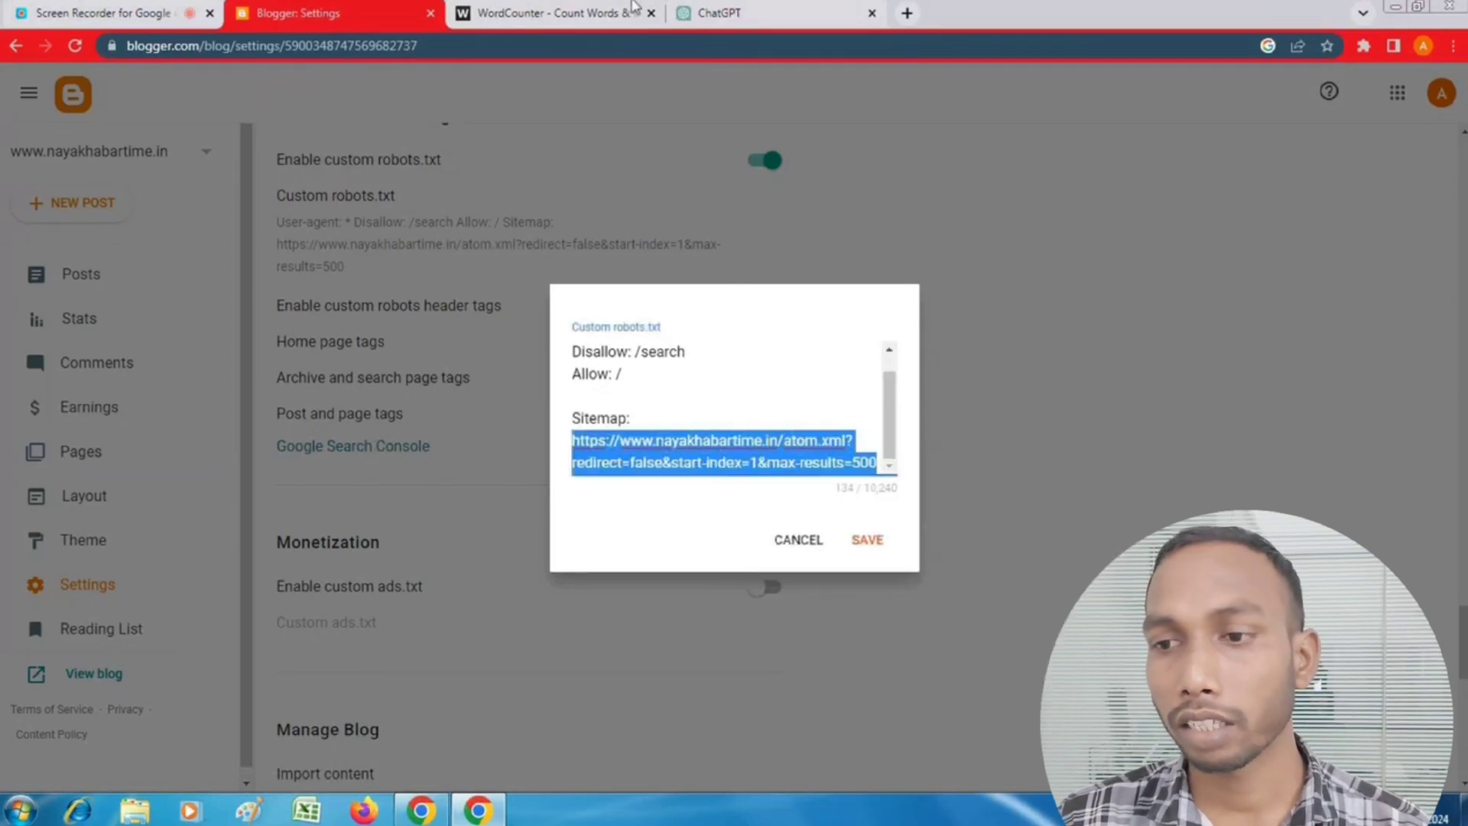
# Step: Search Google for "google search console" in a new tab and open the site's Search Console overview
pyautogui.click(908, 15)
pyautogui.write('google search console')
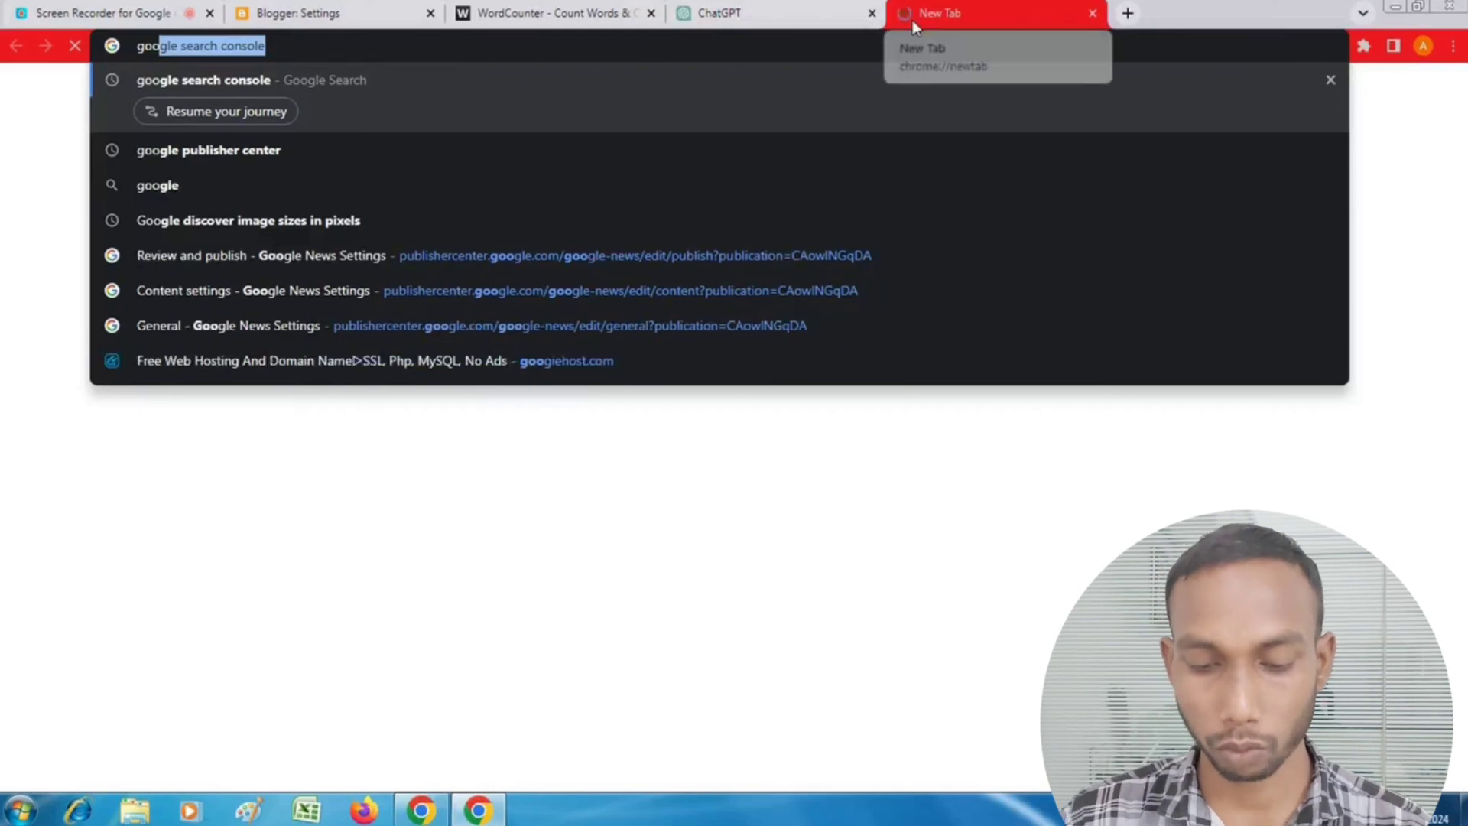
pyautogui.press('Return')
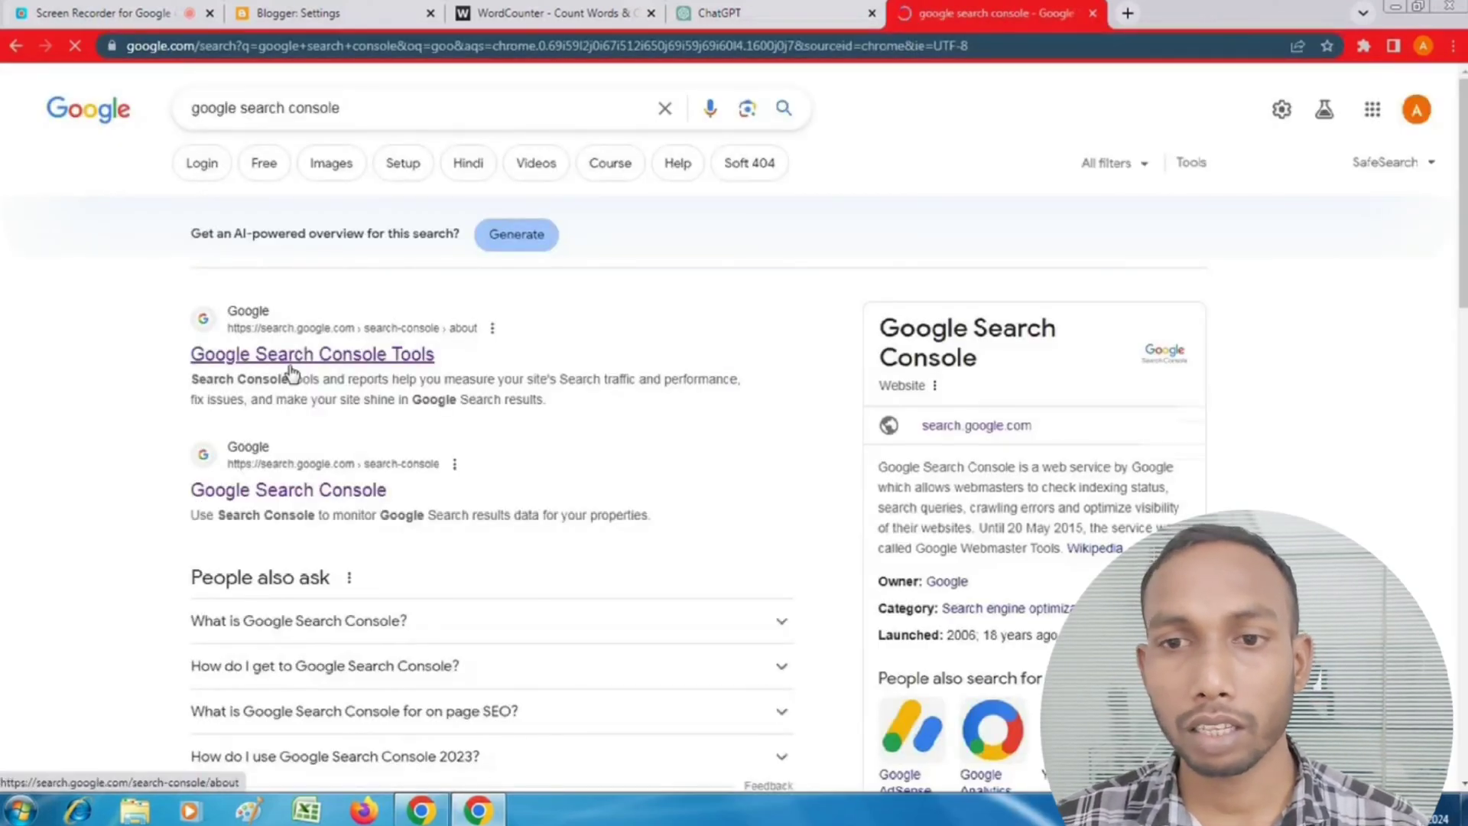
pyautogui.click(291, 373)
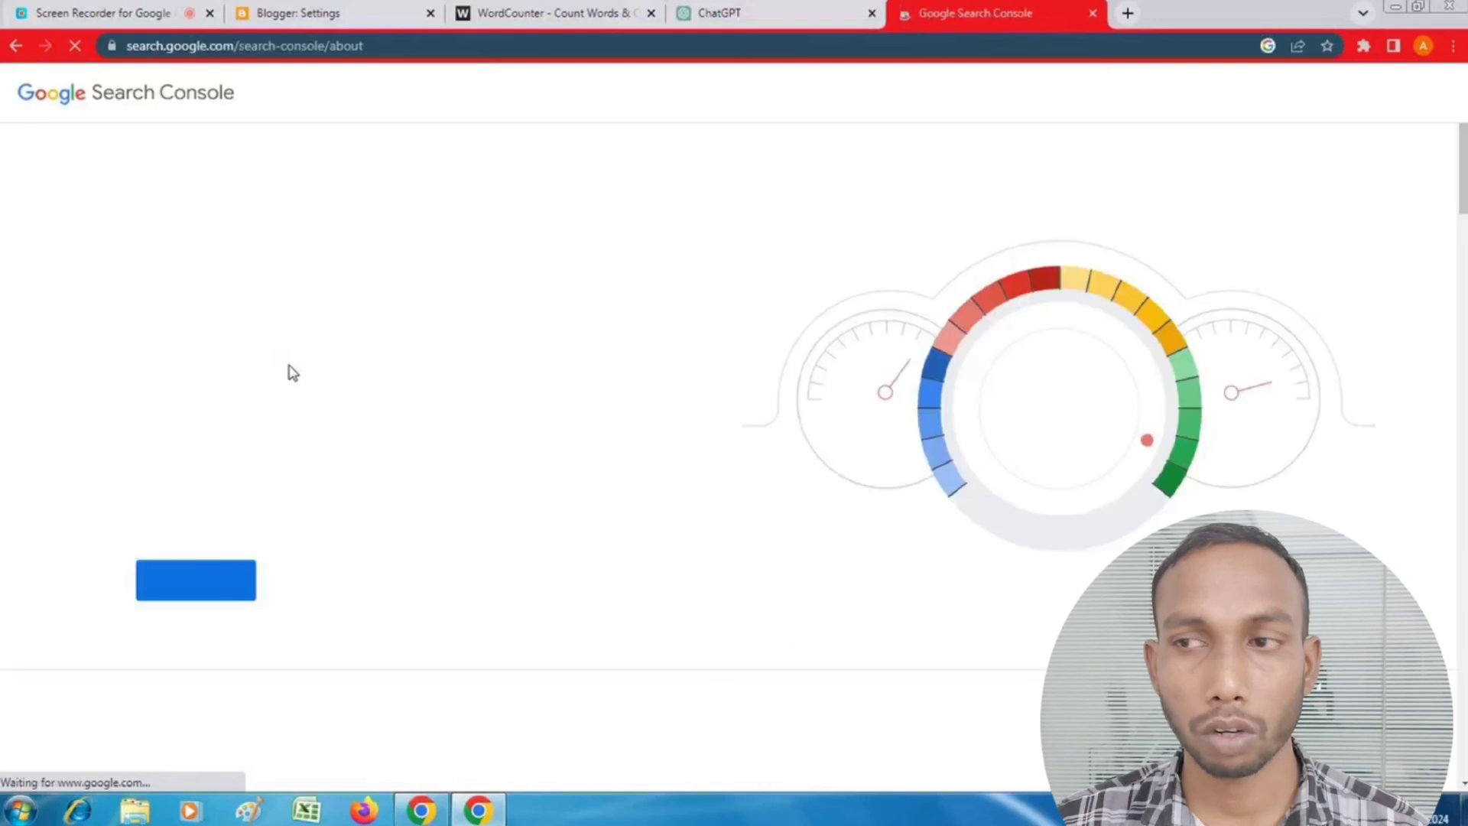
pyautogui.click(205, 600)
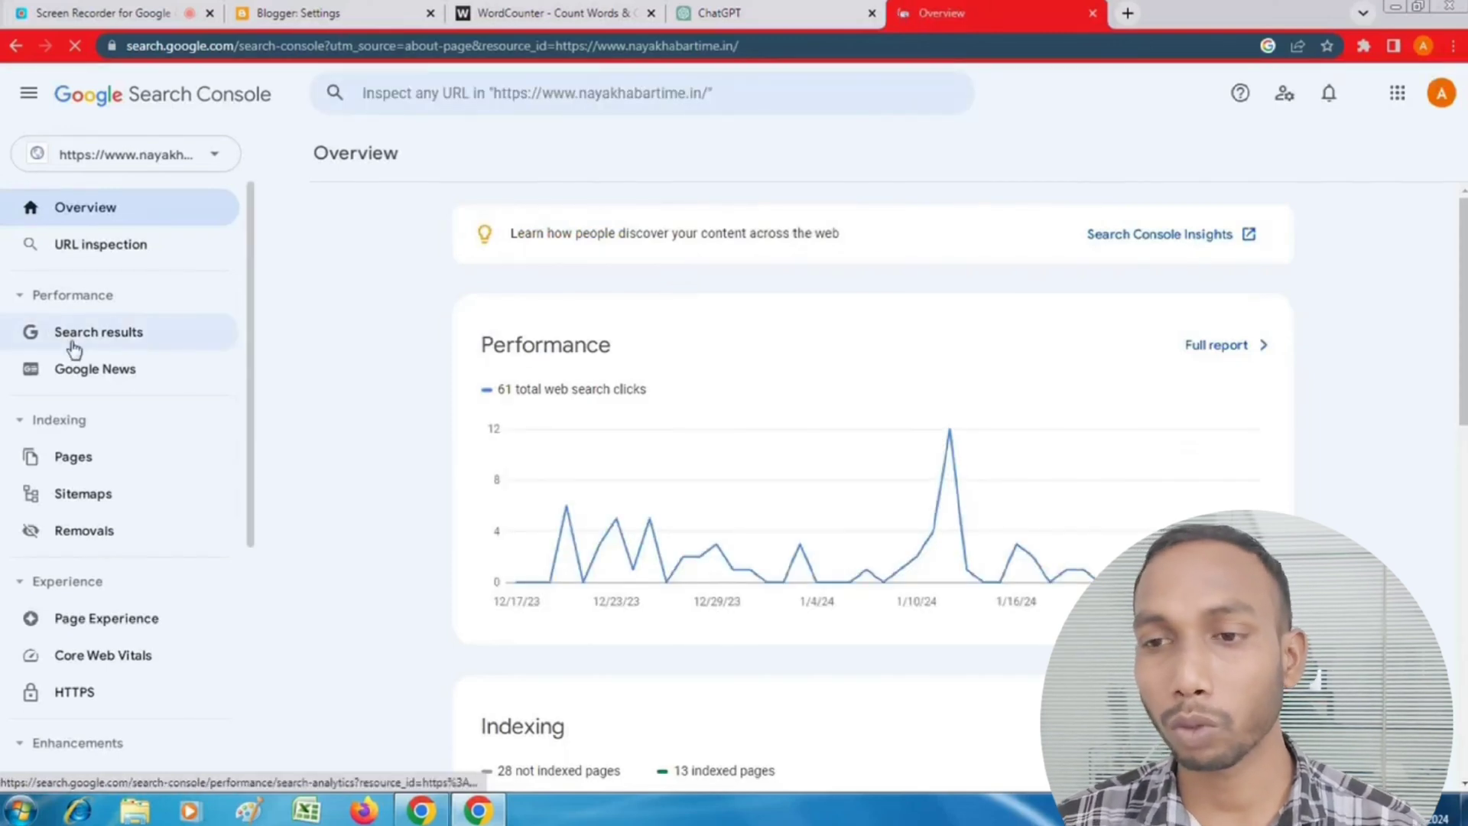
# Step: Submit the copied atom.xml URL as a new sitemap for nayakhabartime.in and dismiss the confirmation
pyautogui.click(84, 494)
pyautogui.click(747, 283)
pyautogui.rightClick(698, 283)
pyautogui.click(823, 396)
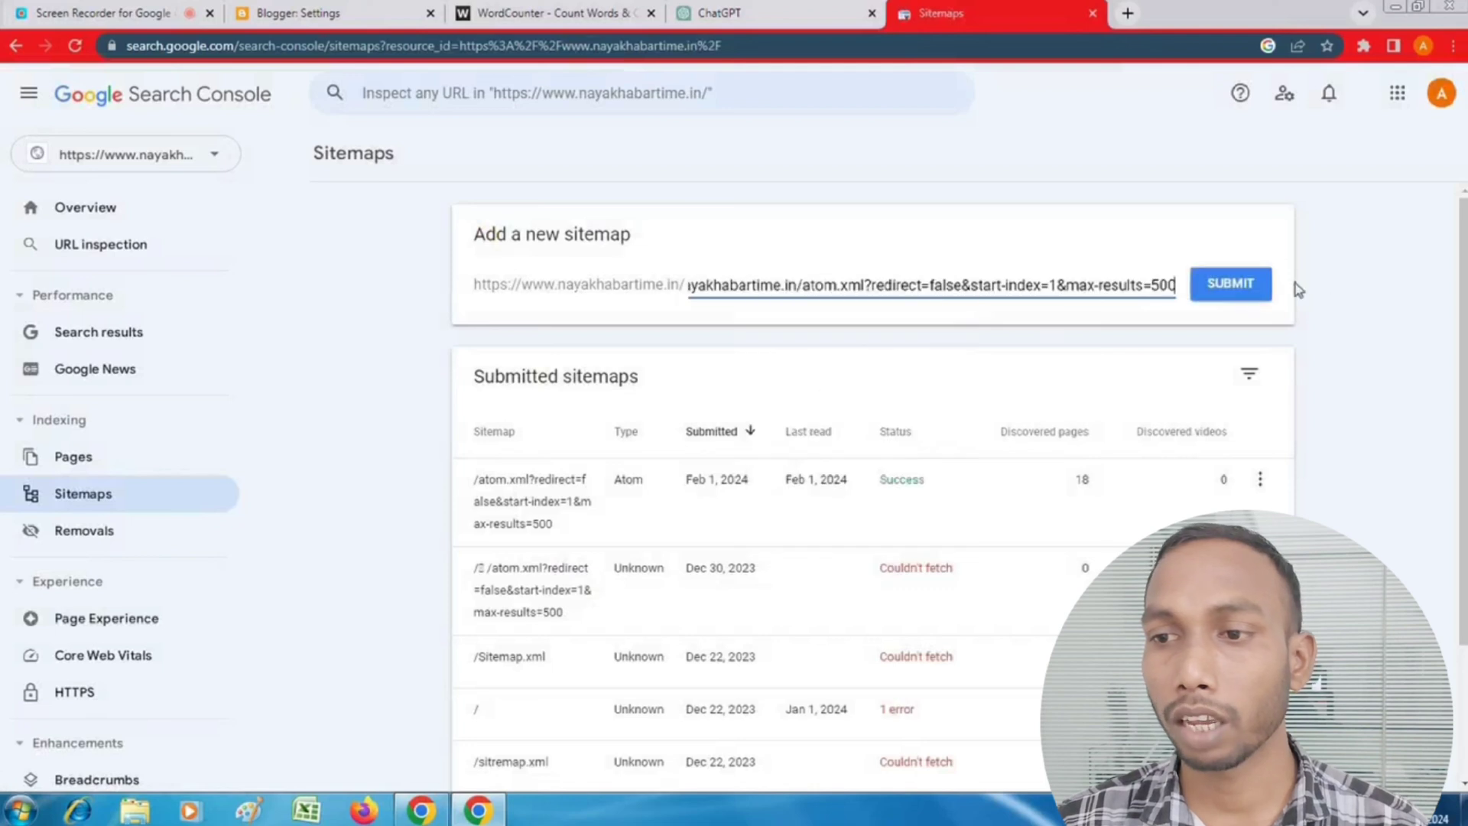
pyautogui.press('Return')
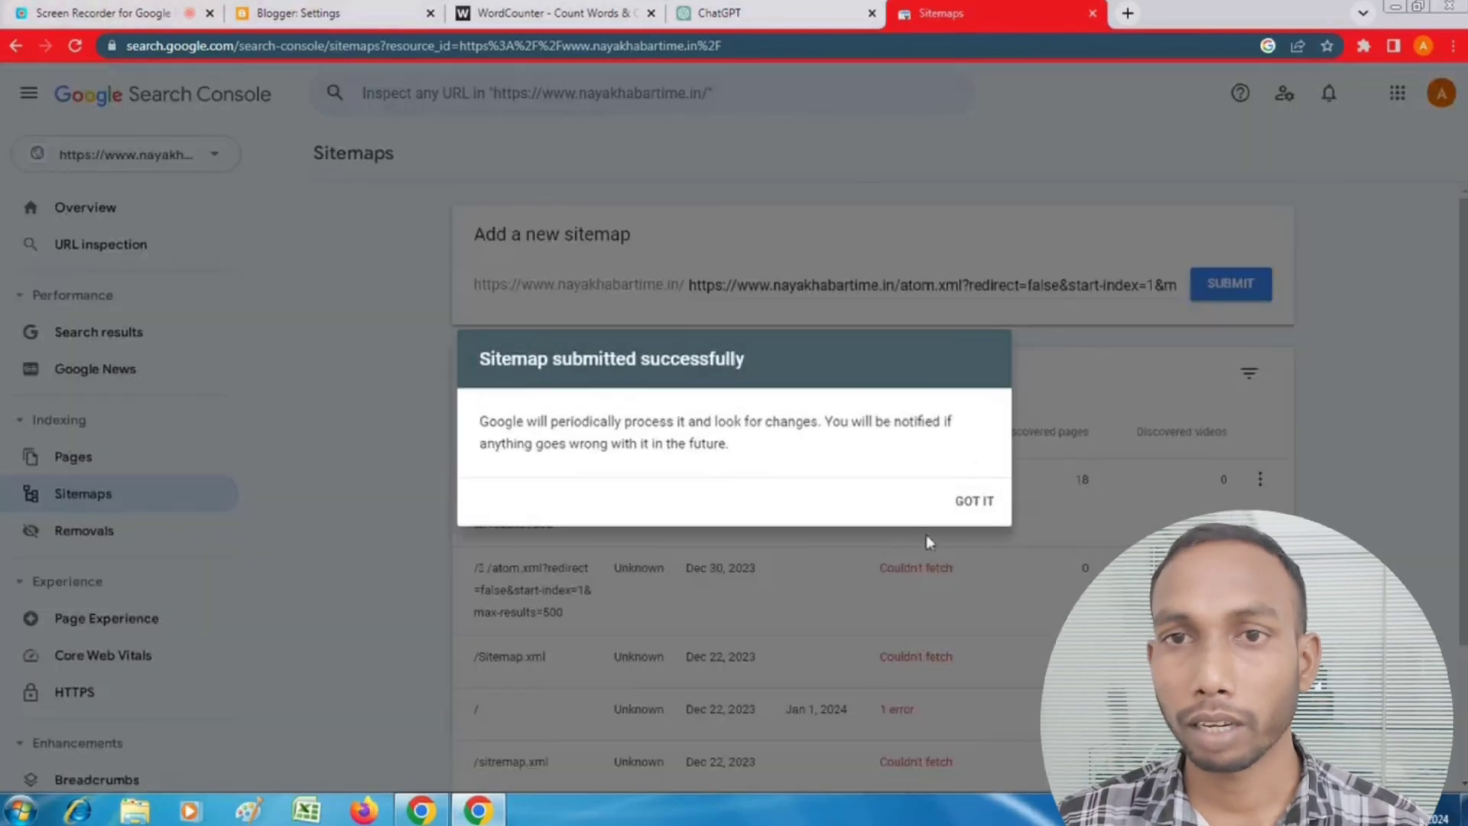
pyautogui.click(981, 506)
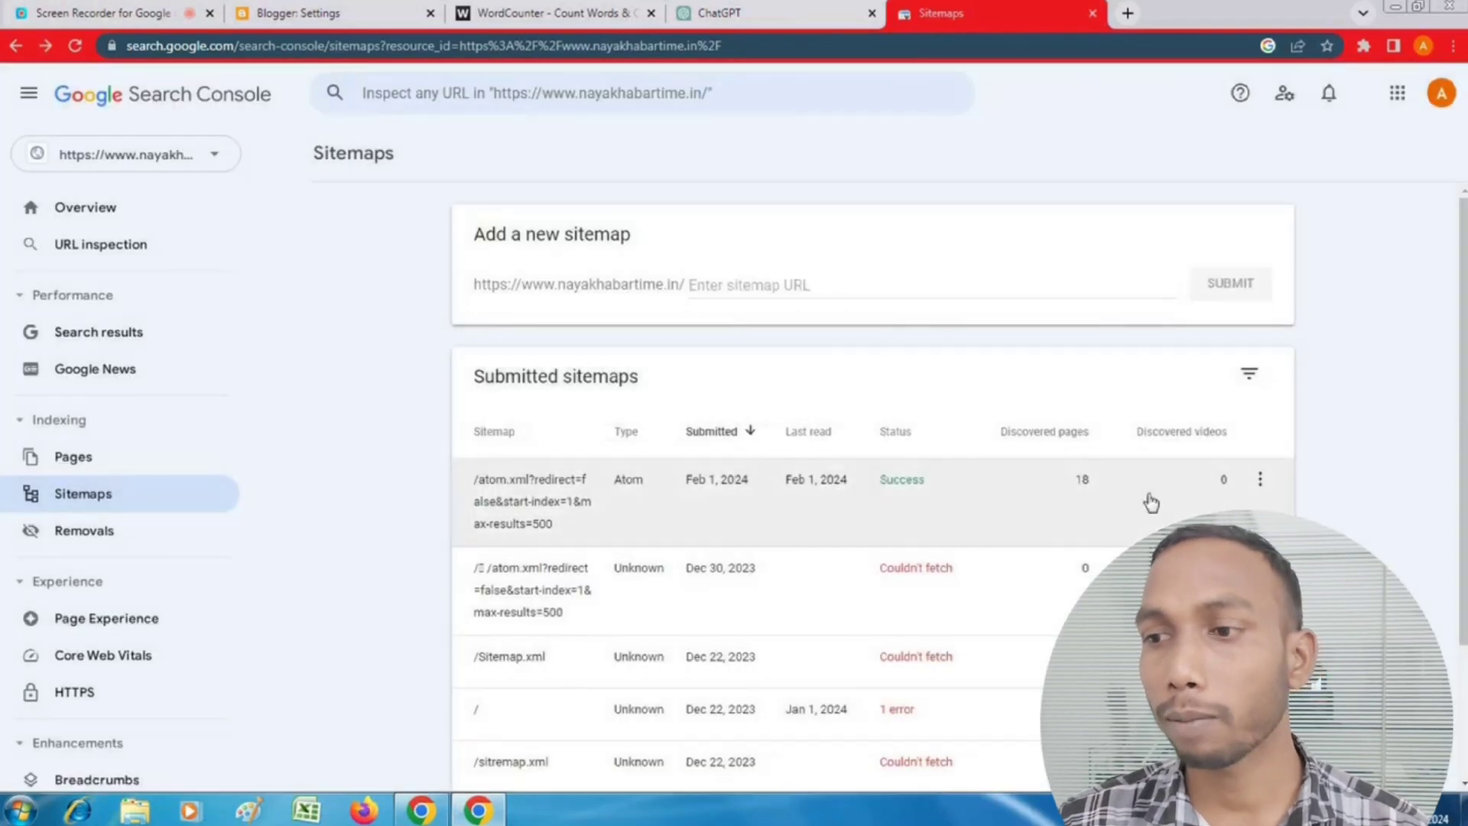
# Step: Close the robots.txt dialog in Blogger without saving, copy the published Samsung galaxy s24 ultra post's link, and return to Search Console
pyautogui.click(337, 13)
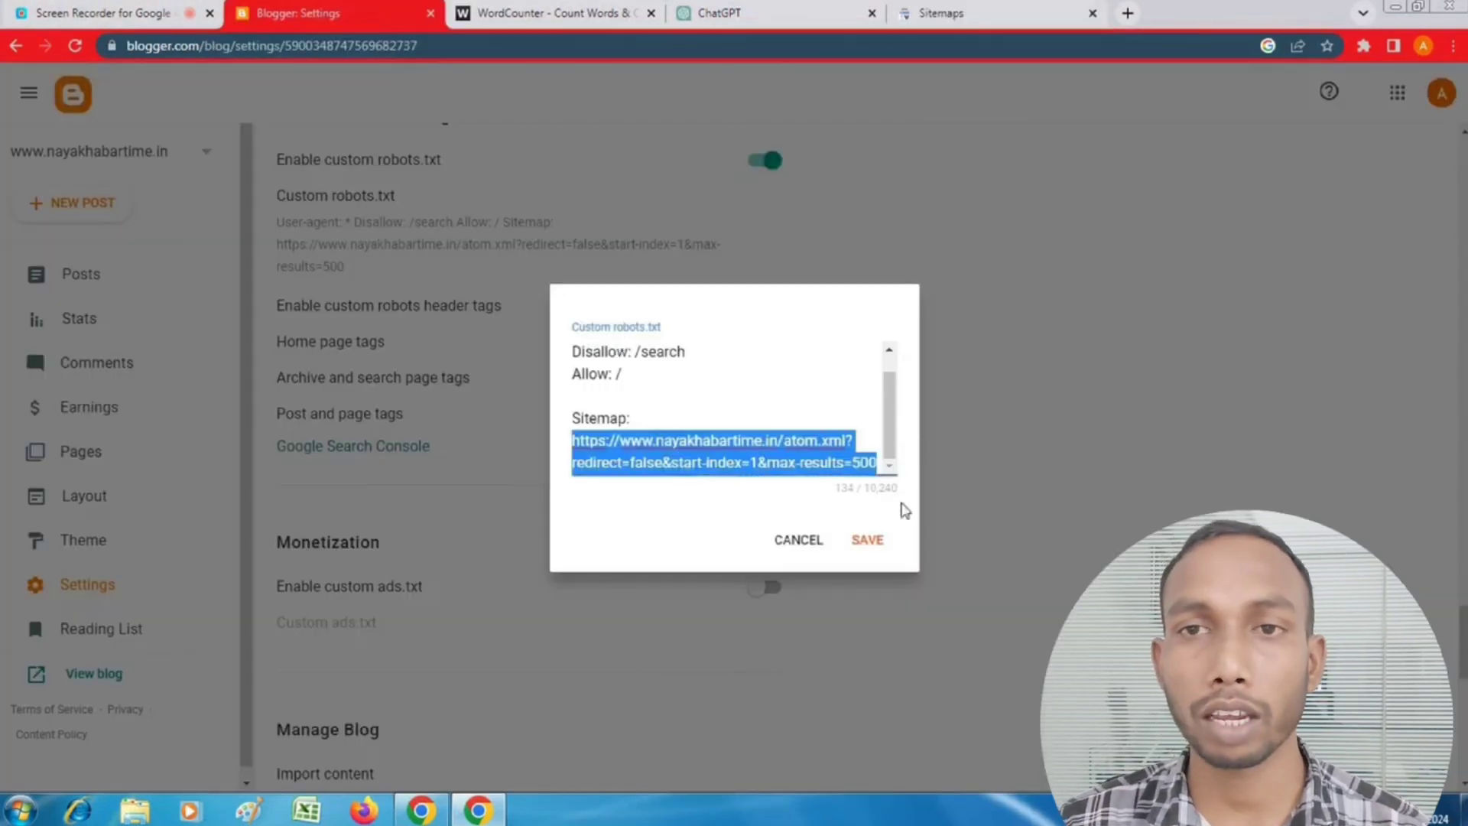
pyautogui.click(793, 540)
pyautogui.click(116, 278)
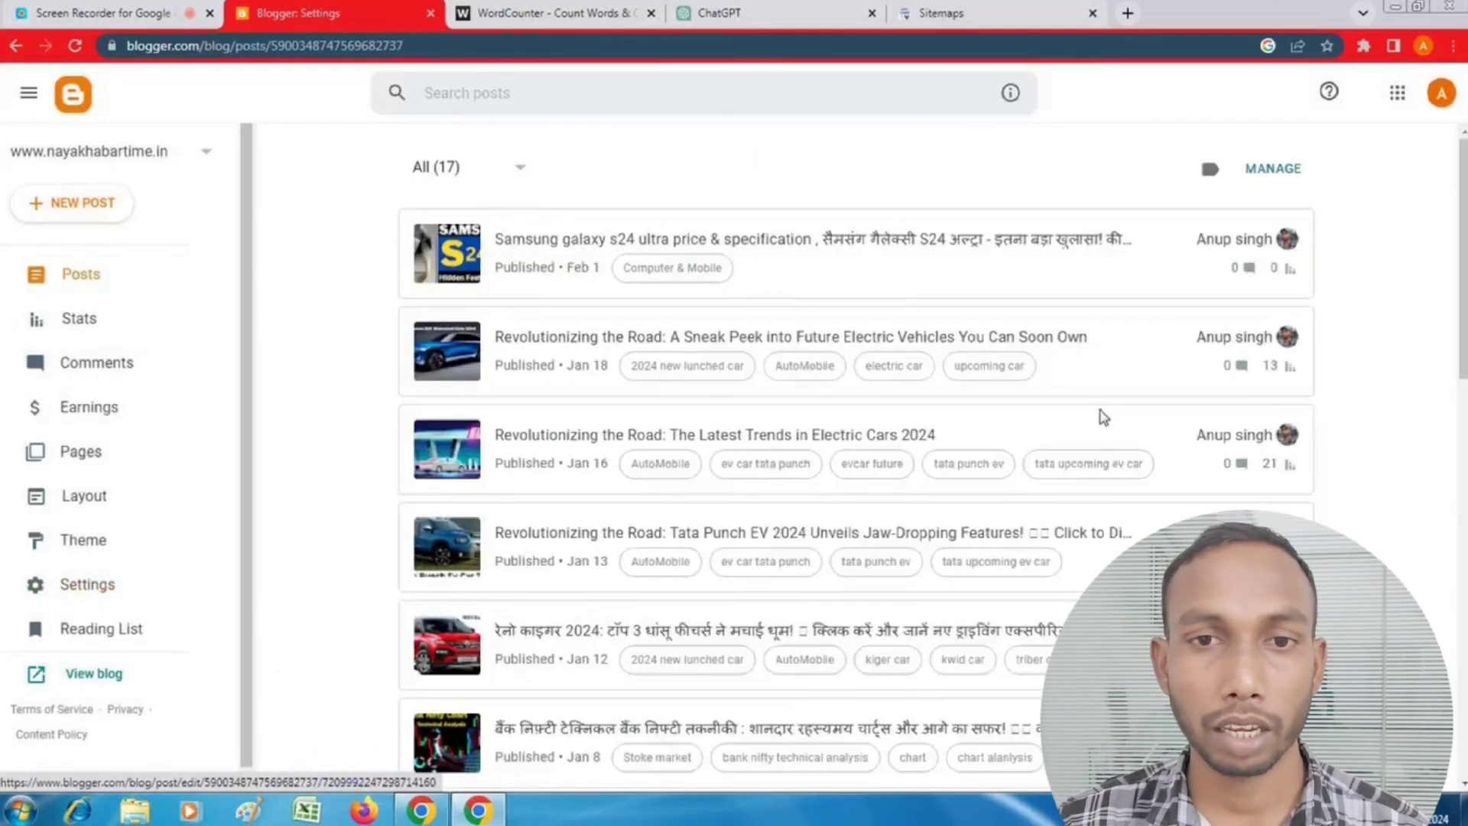
pyautogui.rightClick(1246, 241)
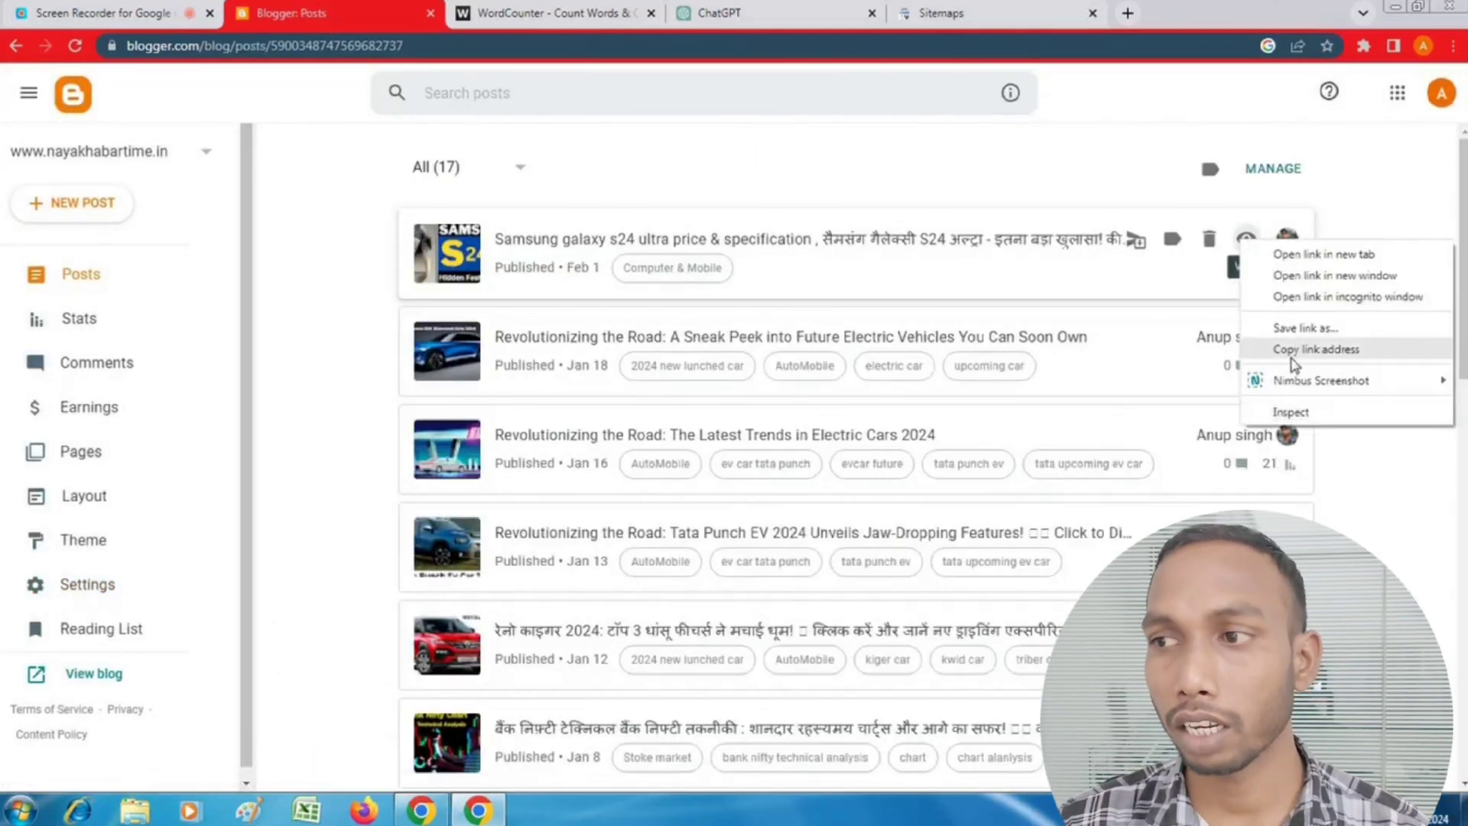
pyautogui.click(1292, 350)
pyautogui.click(963, 13)
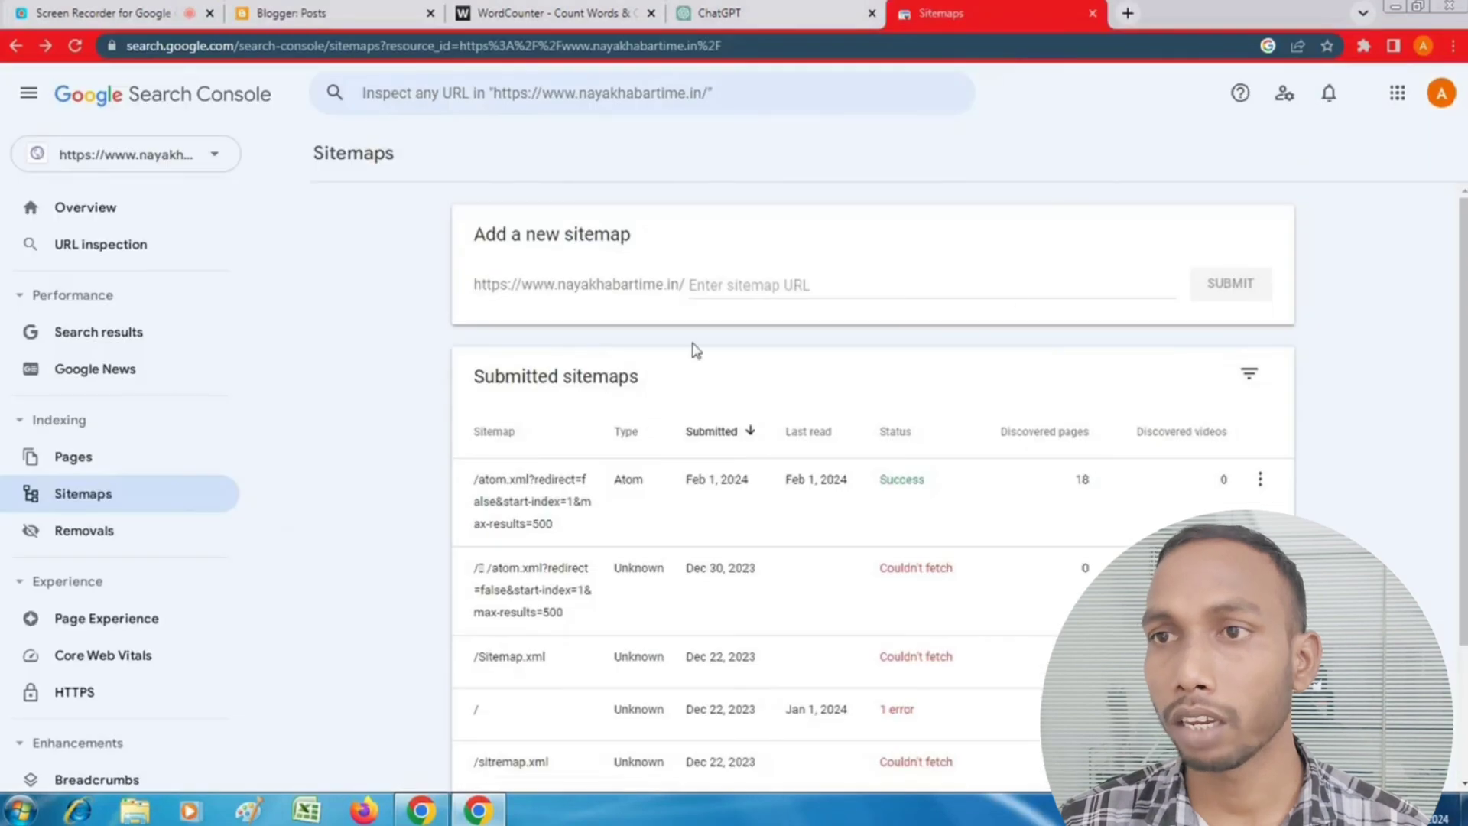
# Step: Inspect the copied Samsung galaxy s24 ultra post URL in Search Console and request indexing for it
pyautogui.click(544, 95)
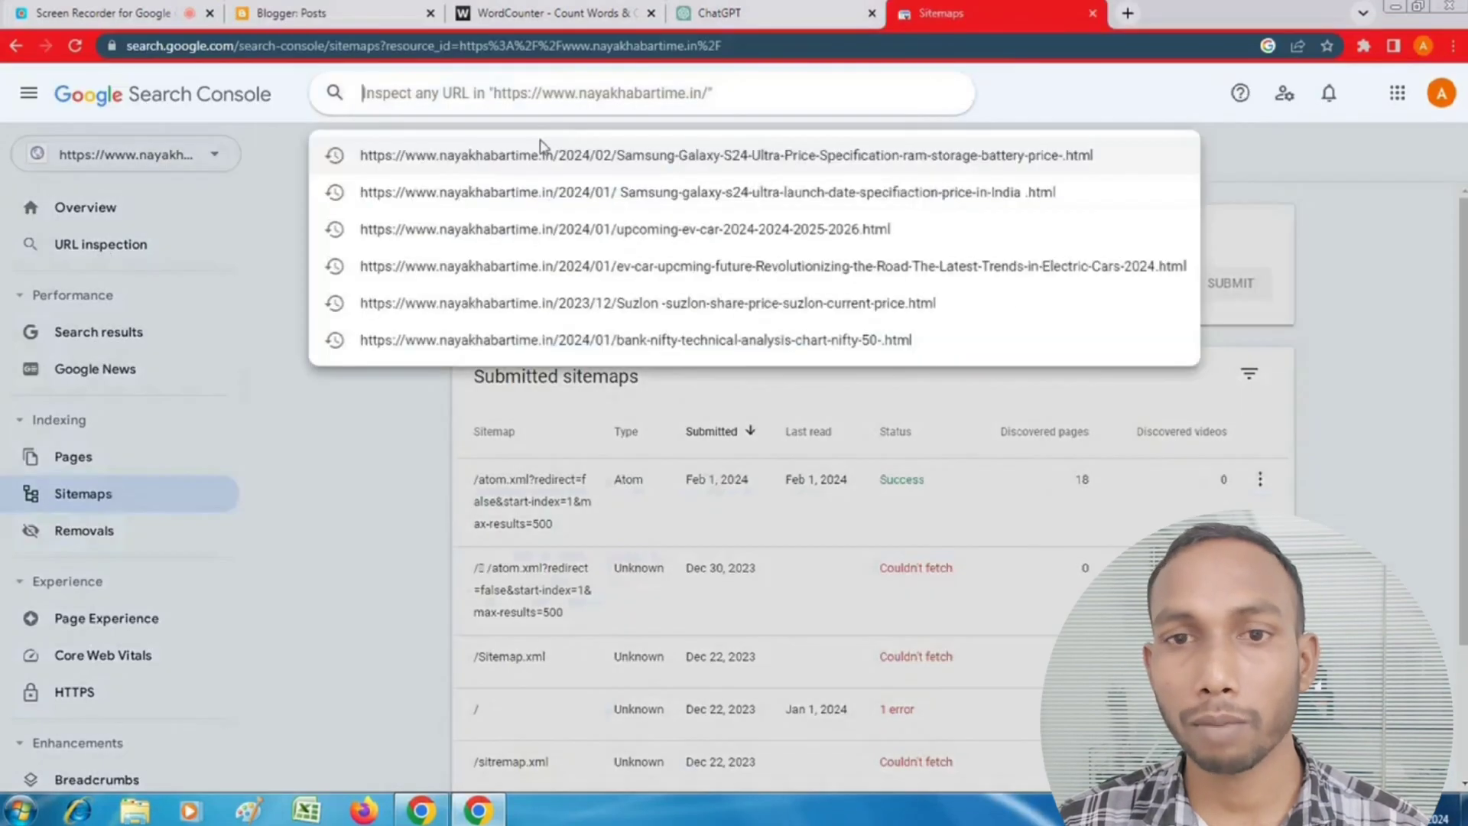
pyautogui.rightClick(535, 108)
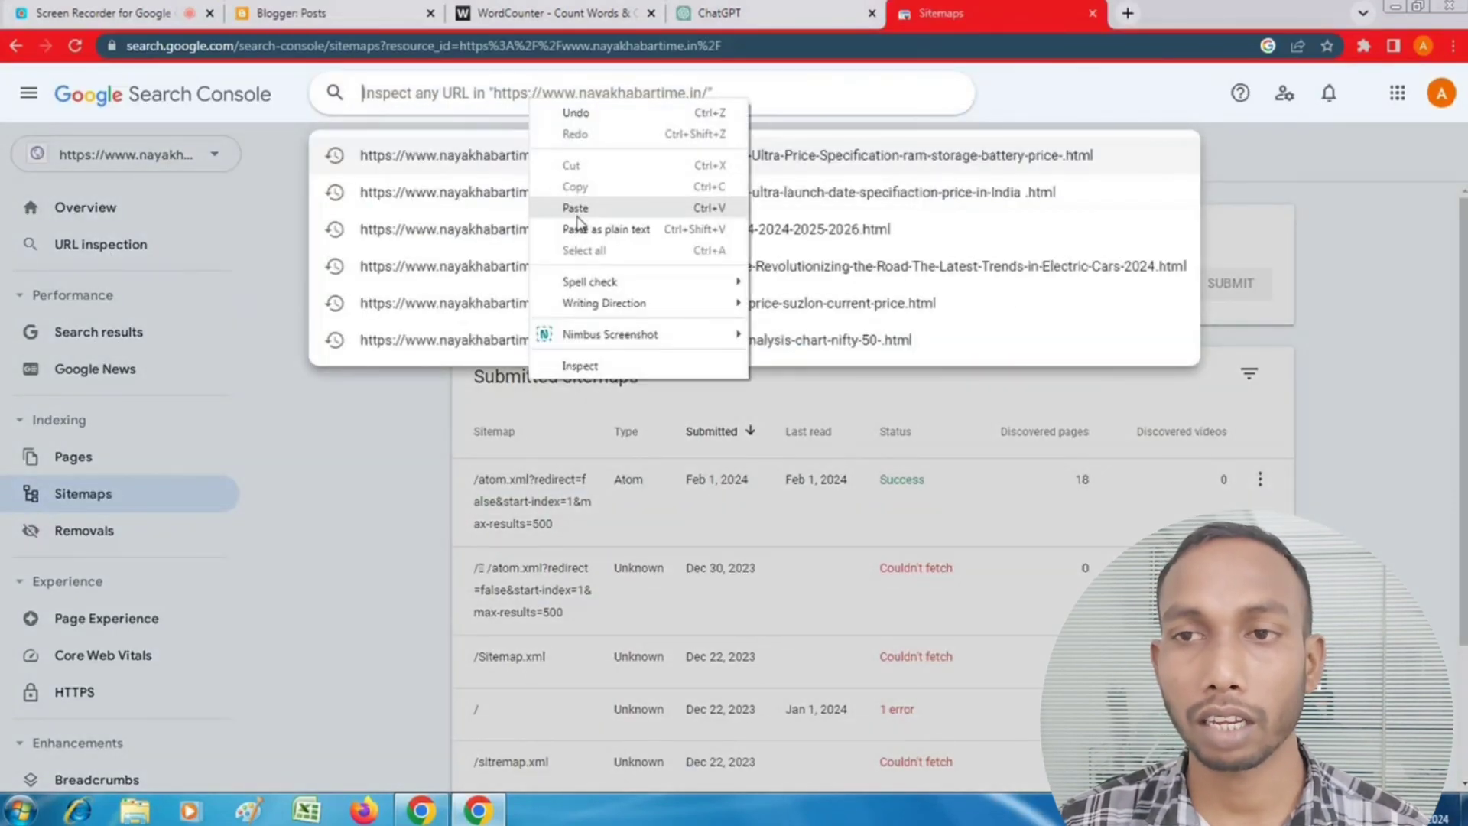
pyautogui.click(581, 203)
pyautogui.press('Return')
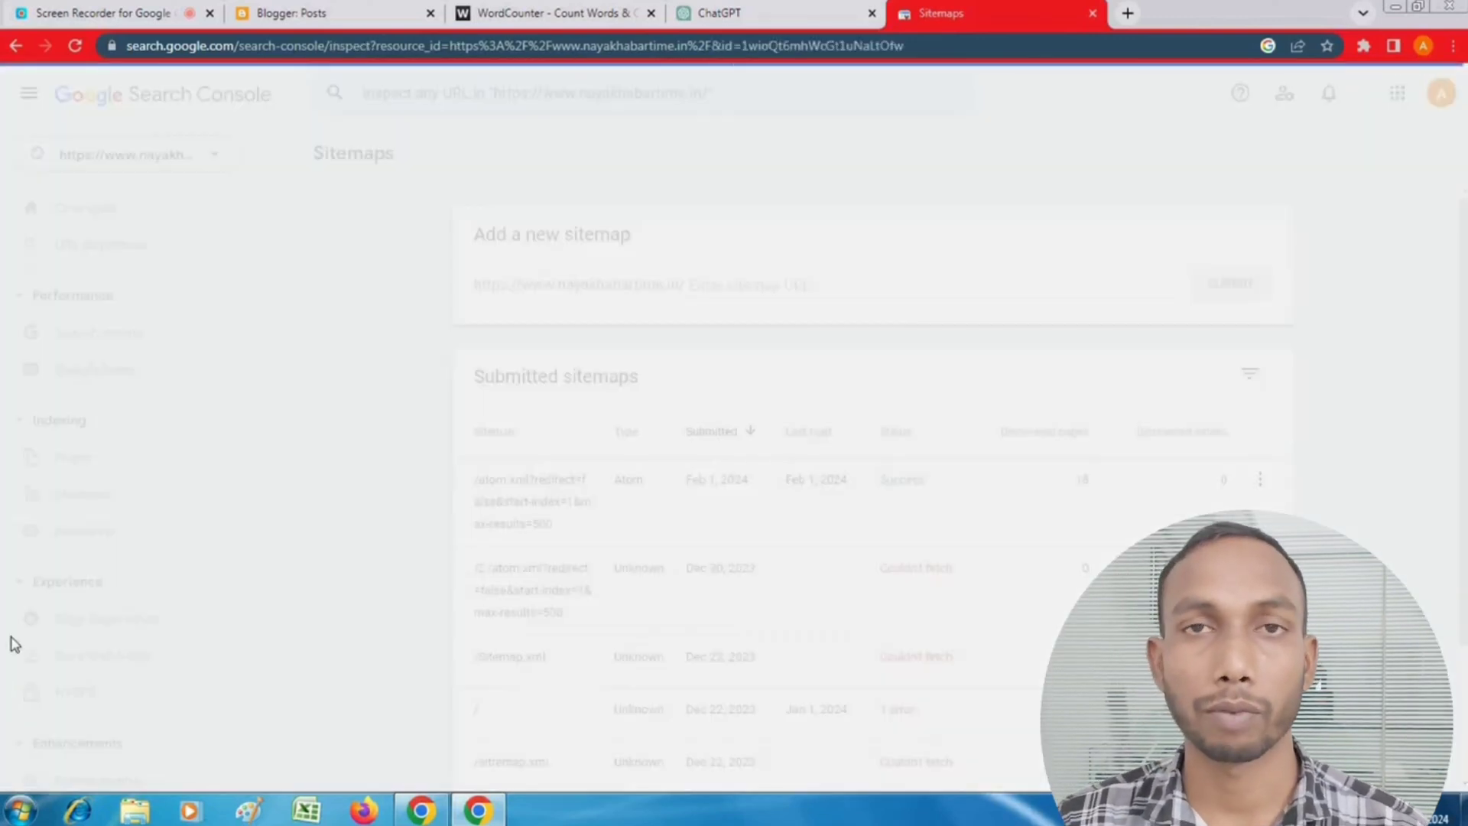
pyautogui.scroll(-3, 768, 623)
pyautogui.scroll(-2, 790, 635)
pyautogui.scroll(4, 825, 422)
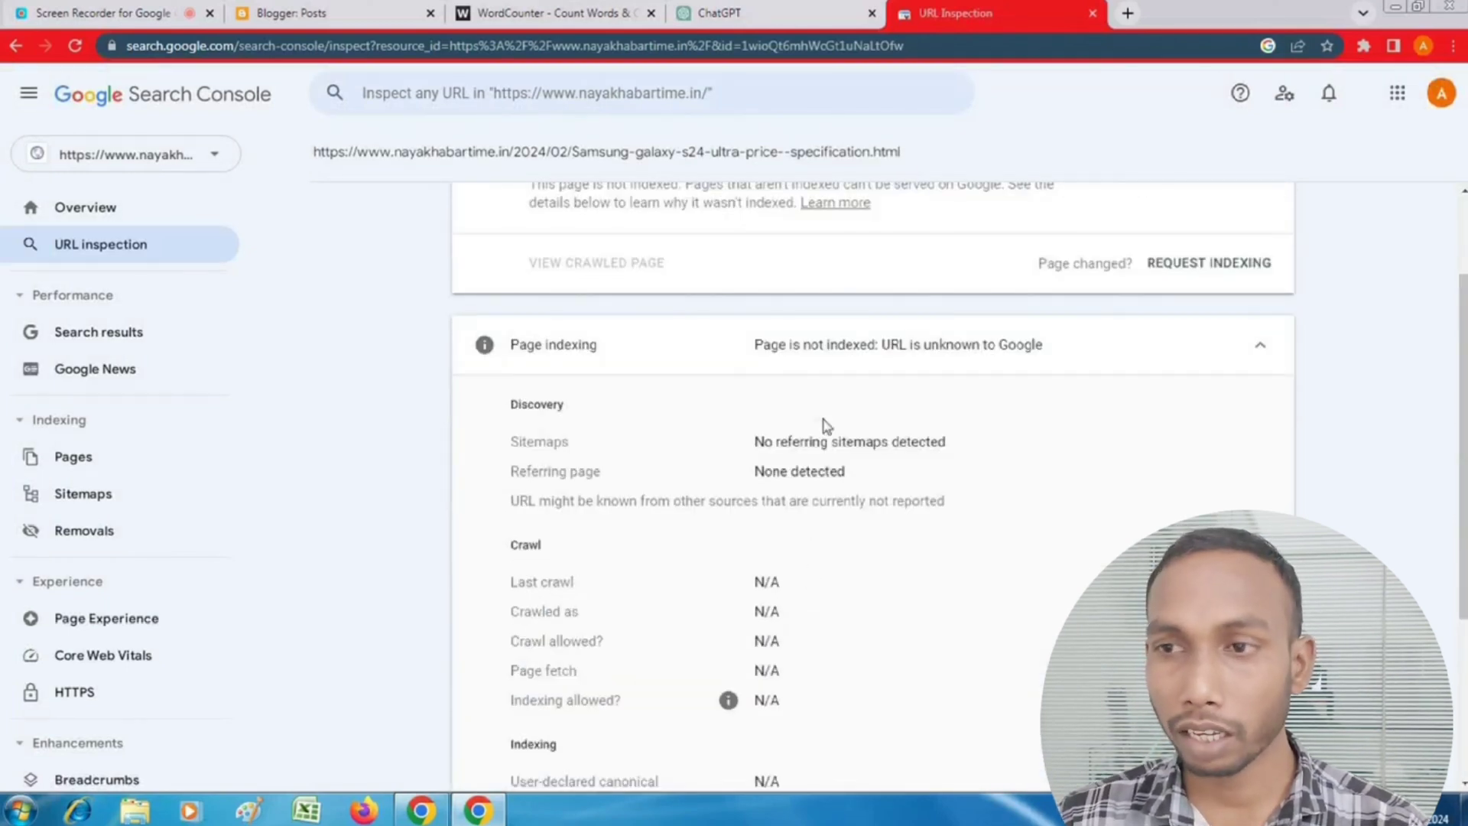
pyautogui.click(1223, 272)
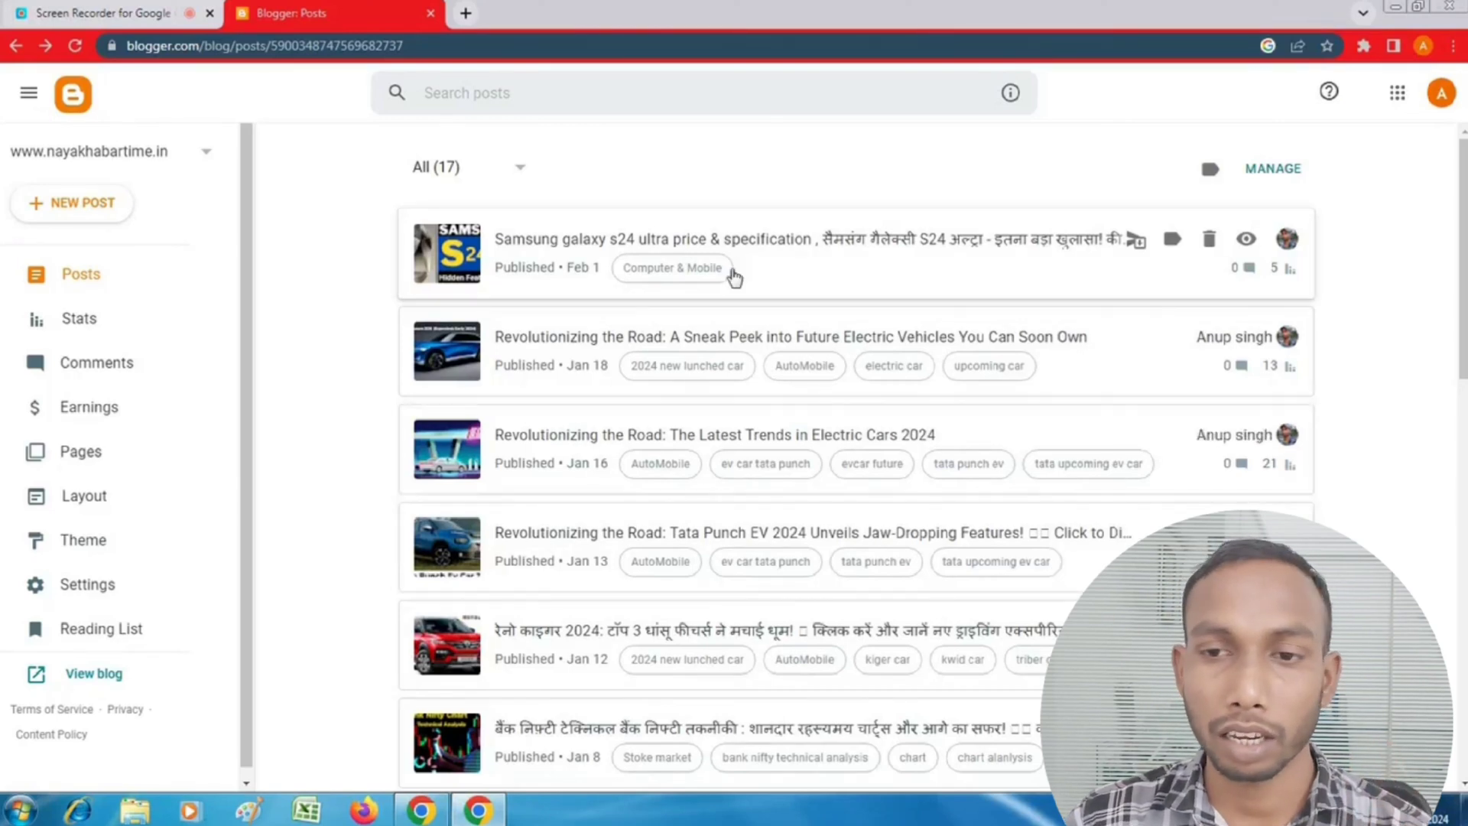
# Step: Open the Samsung galaxy s24 ultra post in Blogger's editor and reach the site's Search Console overview through a new-tab search for "google search console"
pyautogui.click(823, 279)
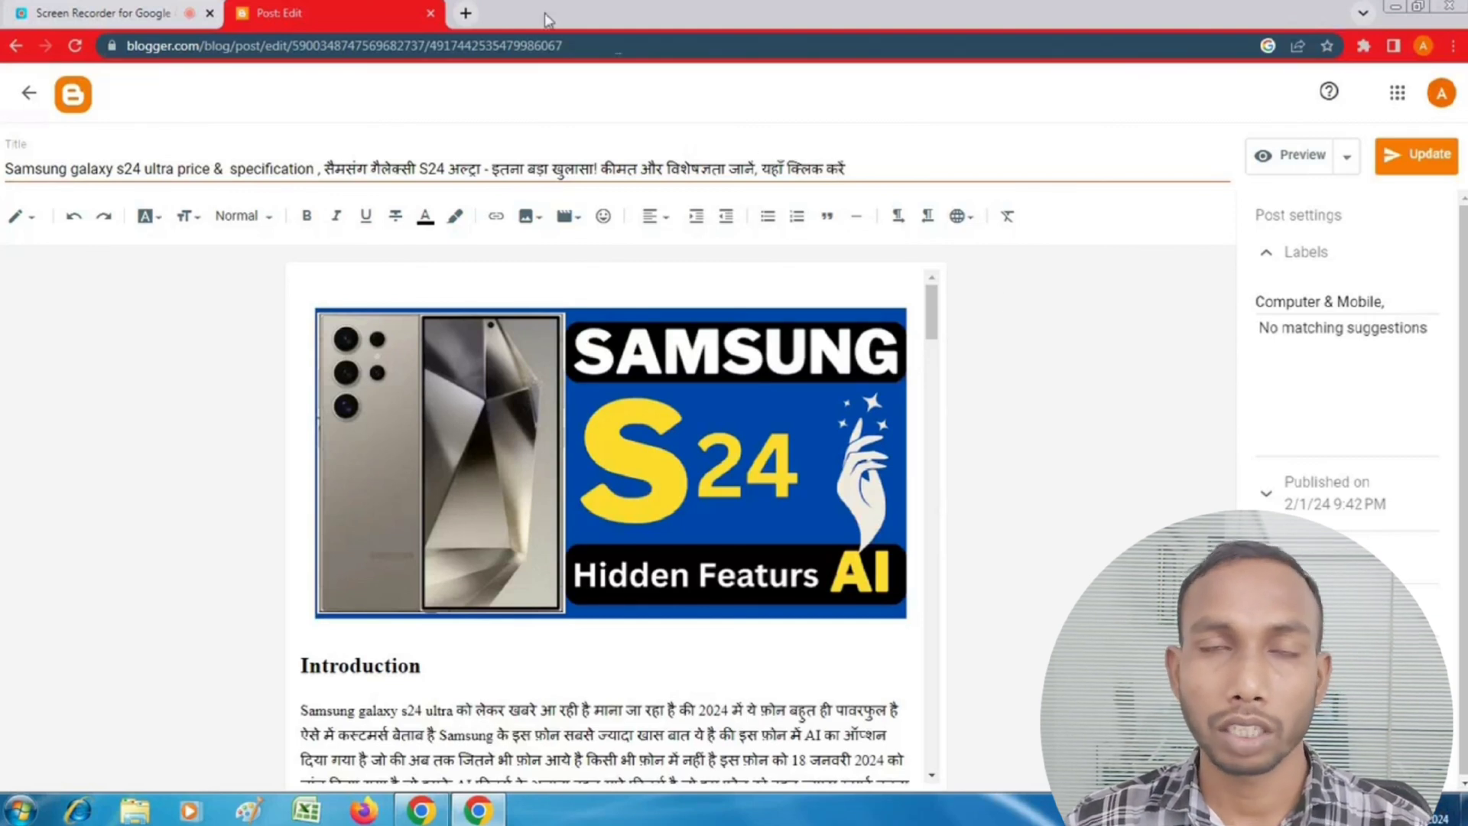
pyautogui.click(465, 13)
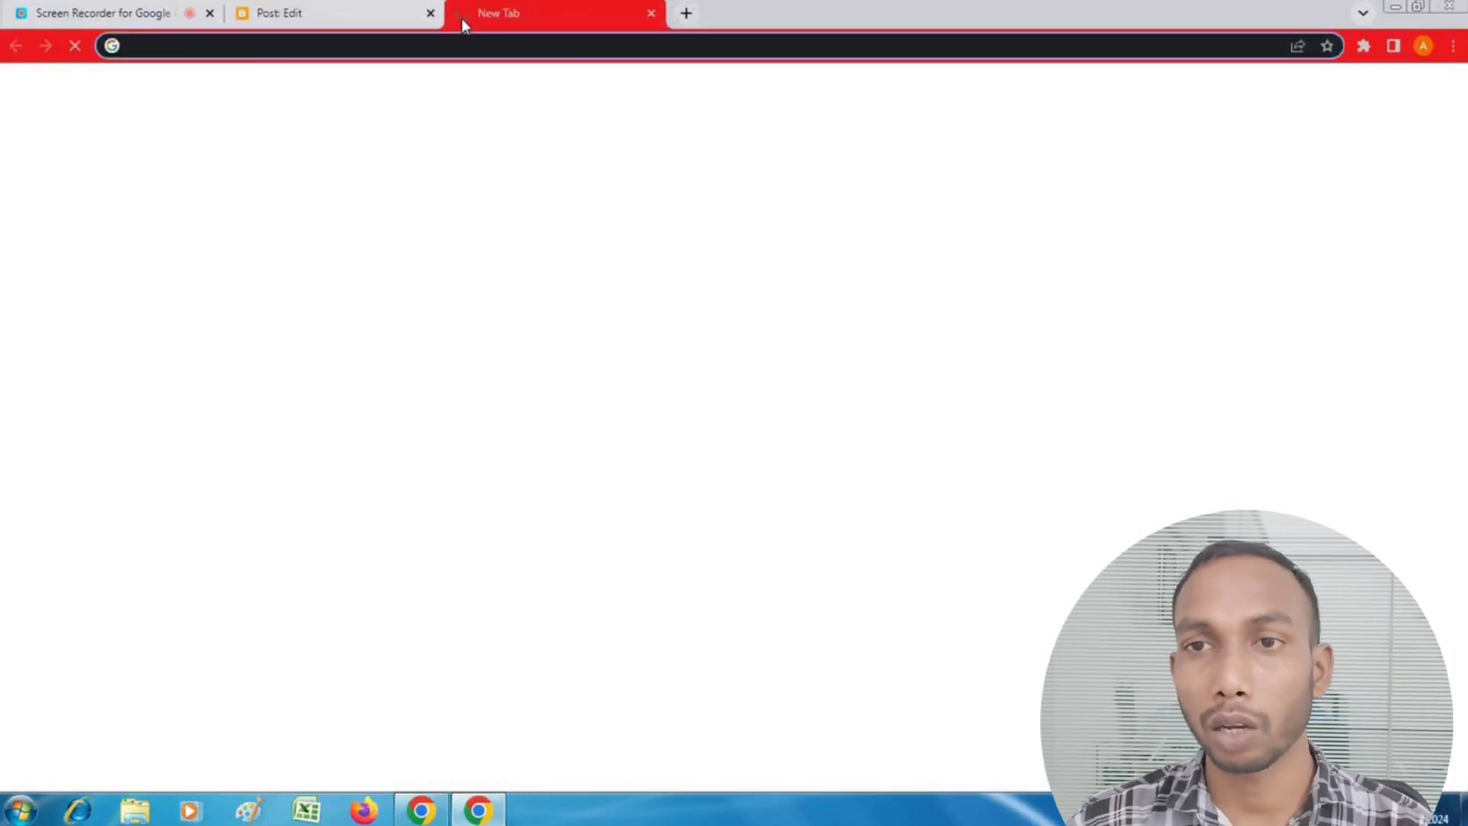
pyautogui.write('google search console')
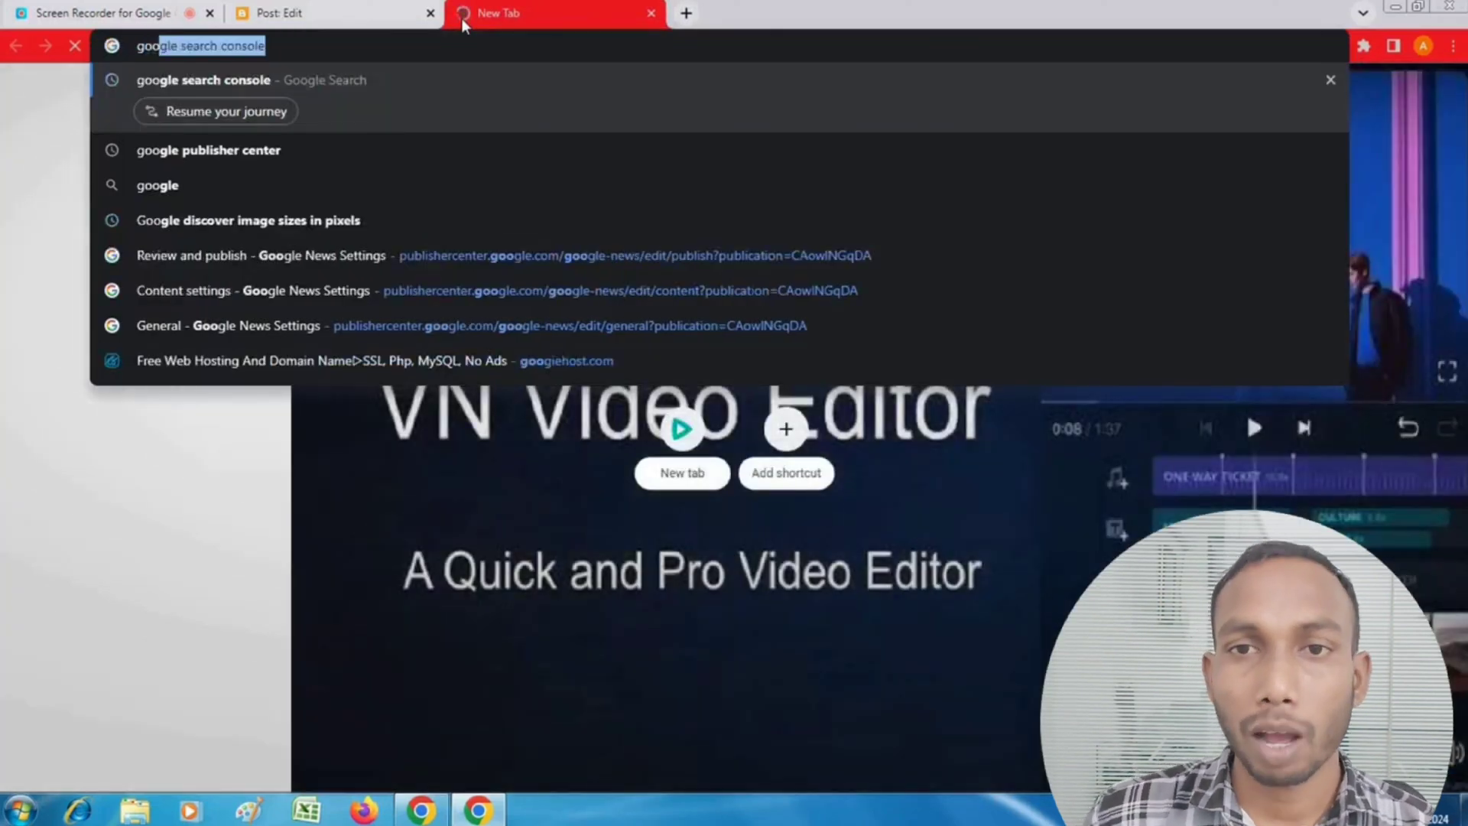
pyautogui.press('Return')
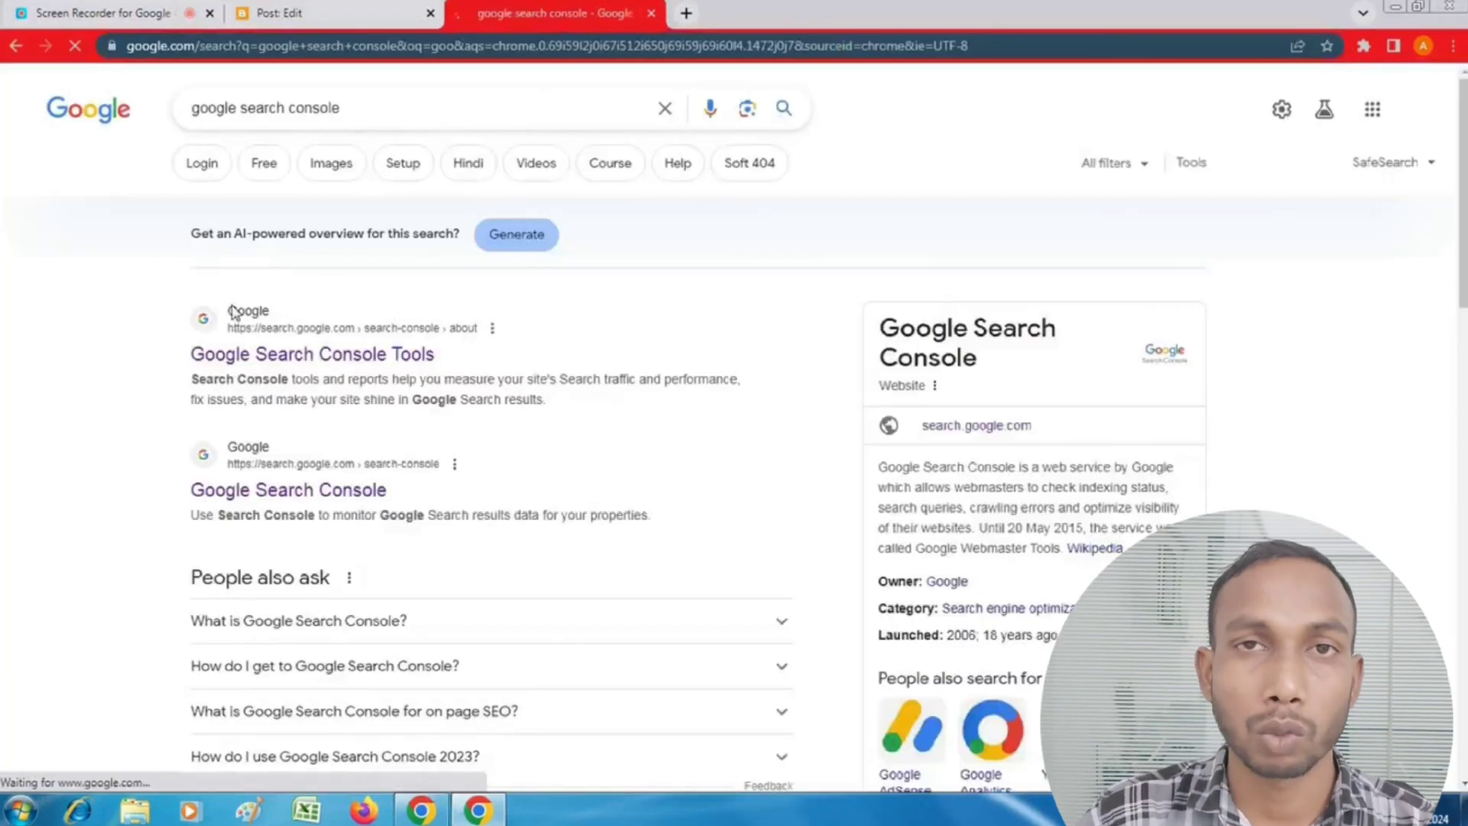
pyautogui.click(278, 351)
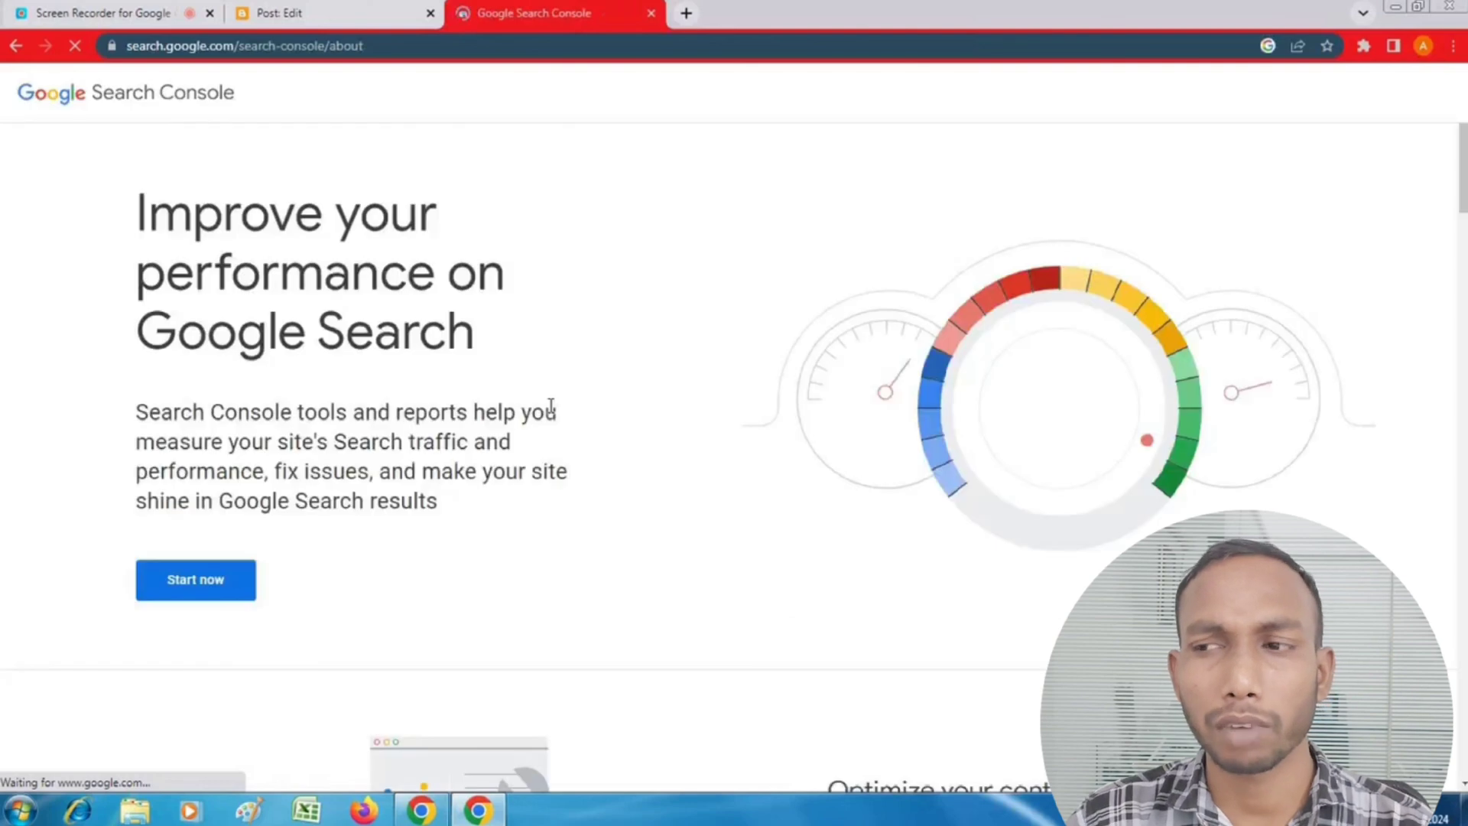
pyautogui.click(214, 585)
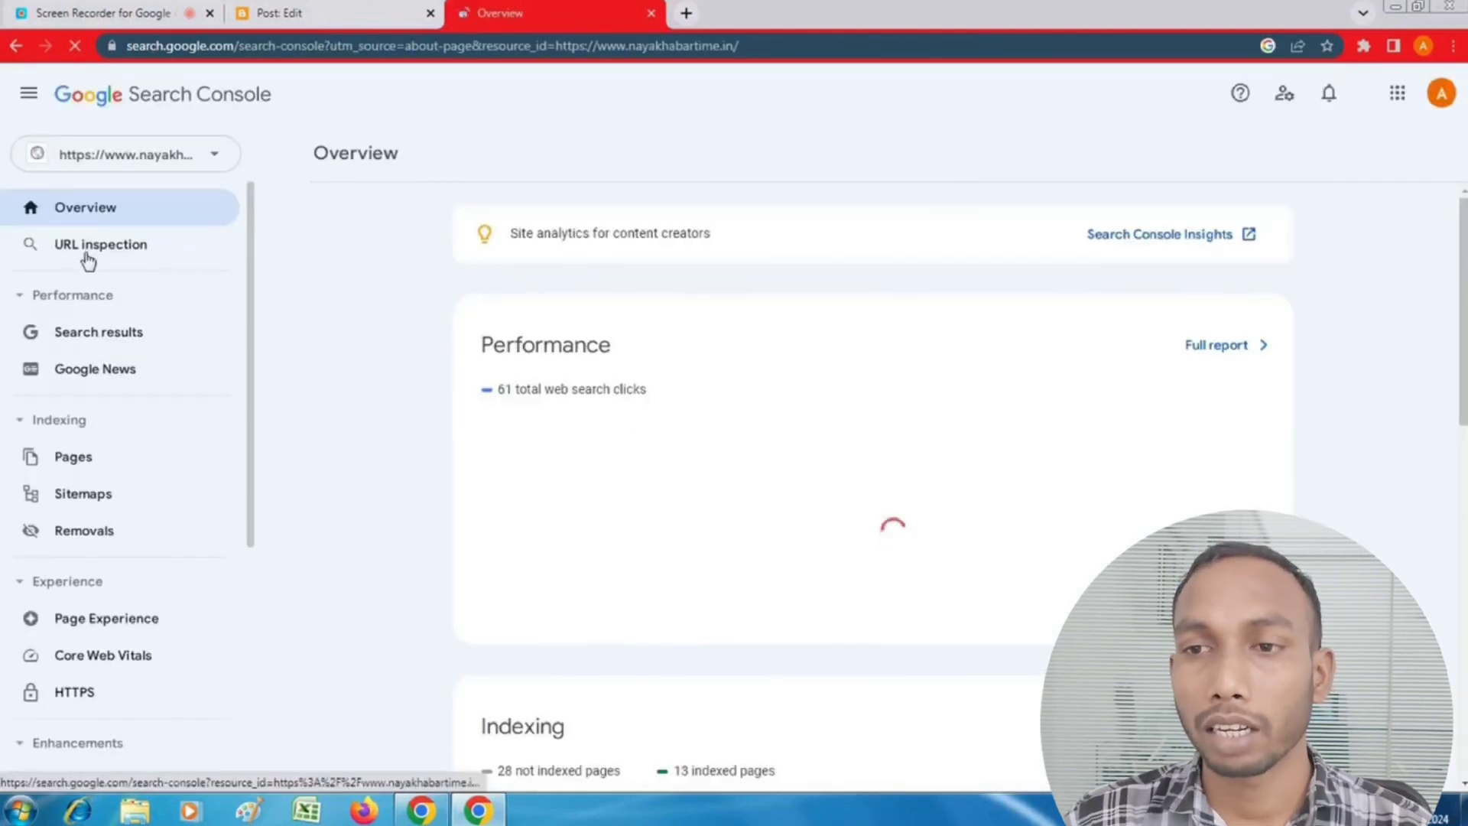
# Step: Inspect the Samsung galaxy s24 ultra post's URL again and examine its page indexing details, including sitemap discovery and crawl information
pyautogui.click(91, 246)
pyautogui.rightClick(633, 91)
pyautogui.click(688, 197)
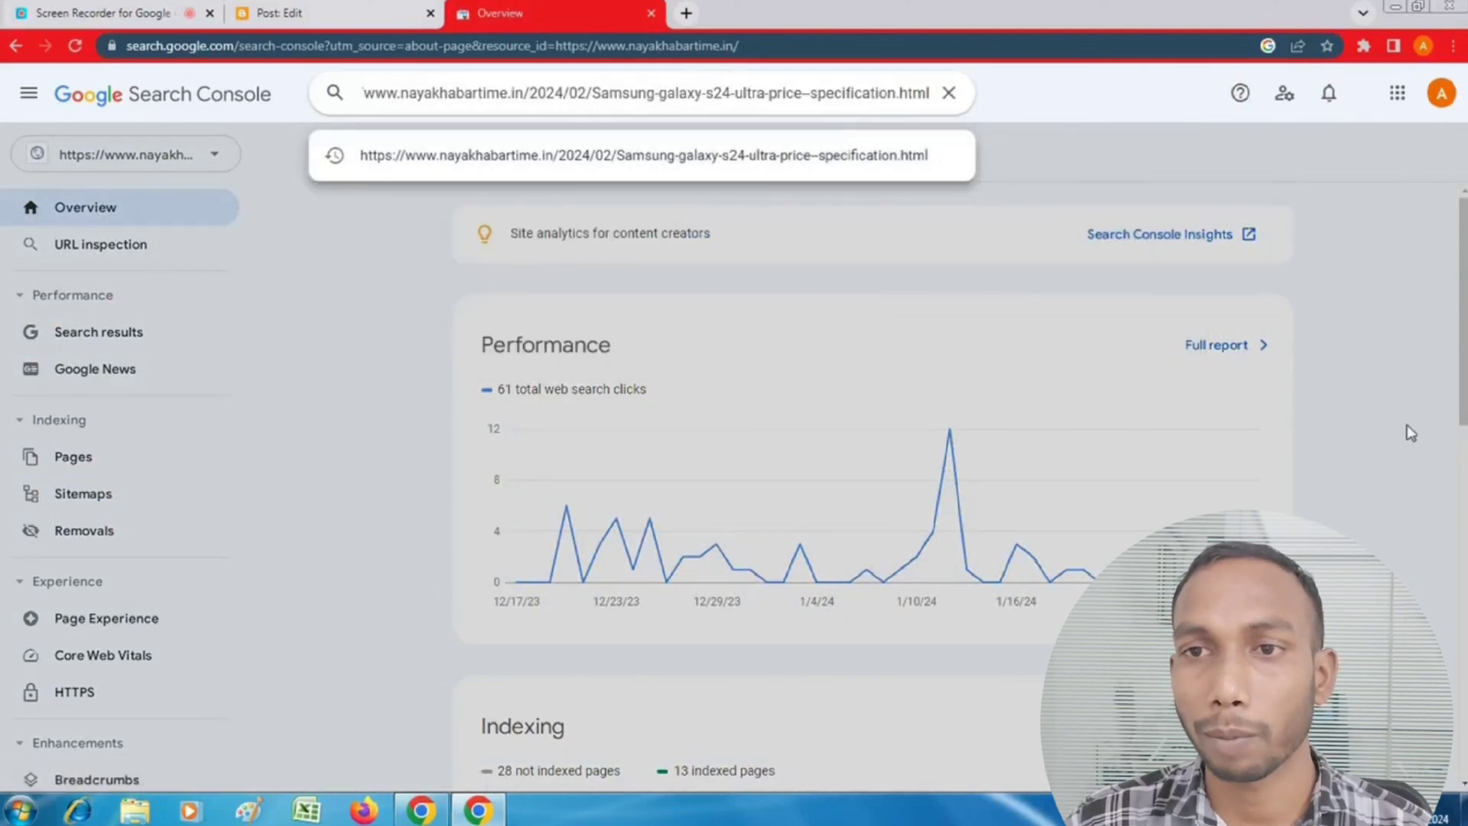
pyautogui.press('Return')
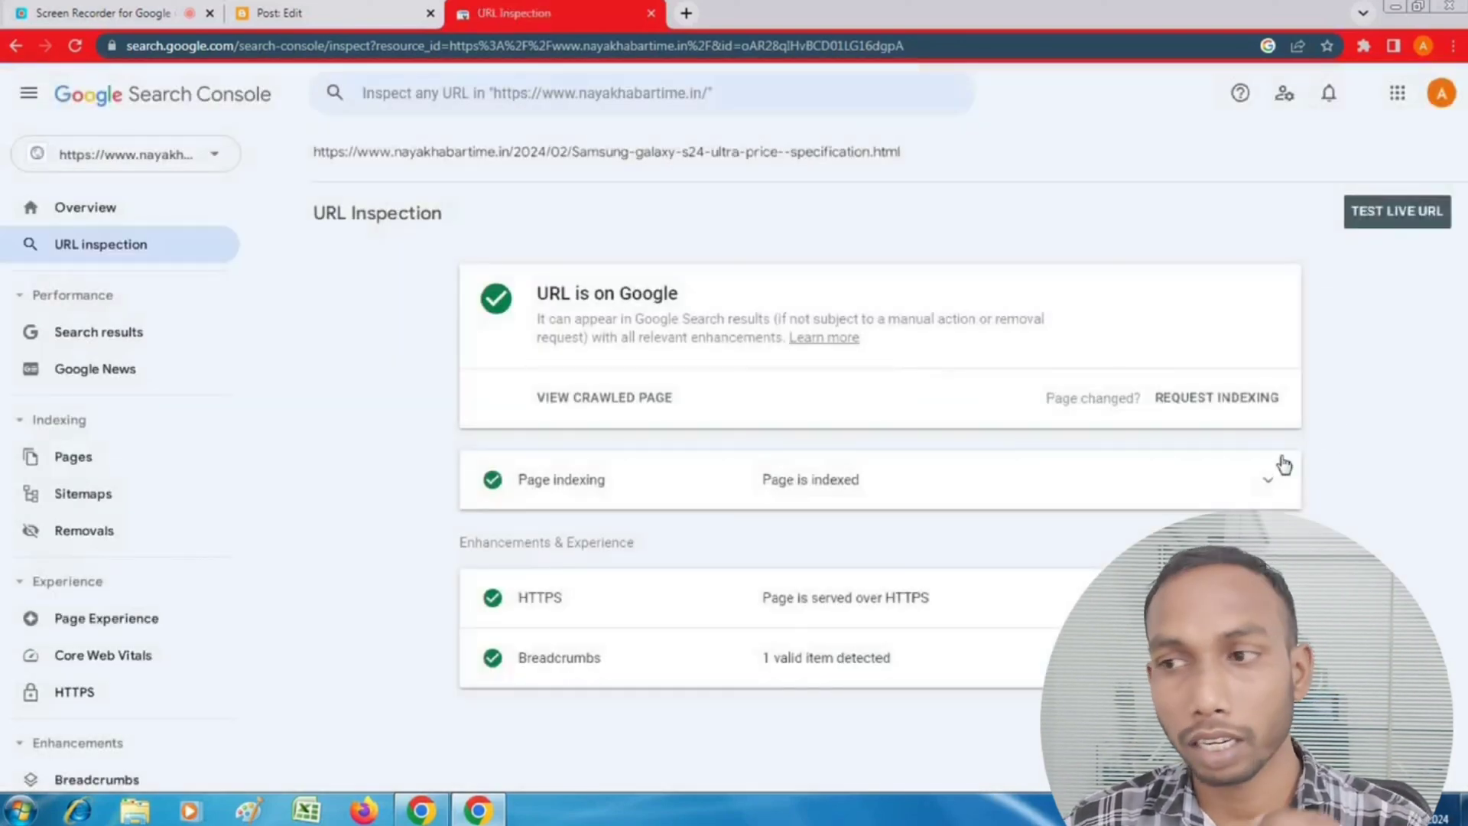
pyautogui.click(1269, 478)
pyautogui.scroll(-3, 979, 580)
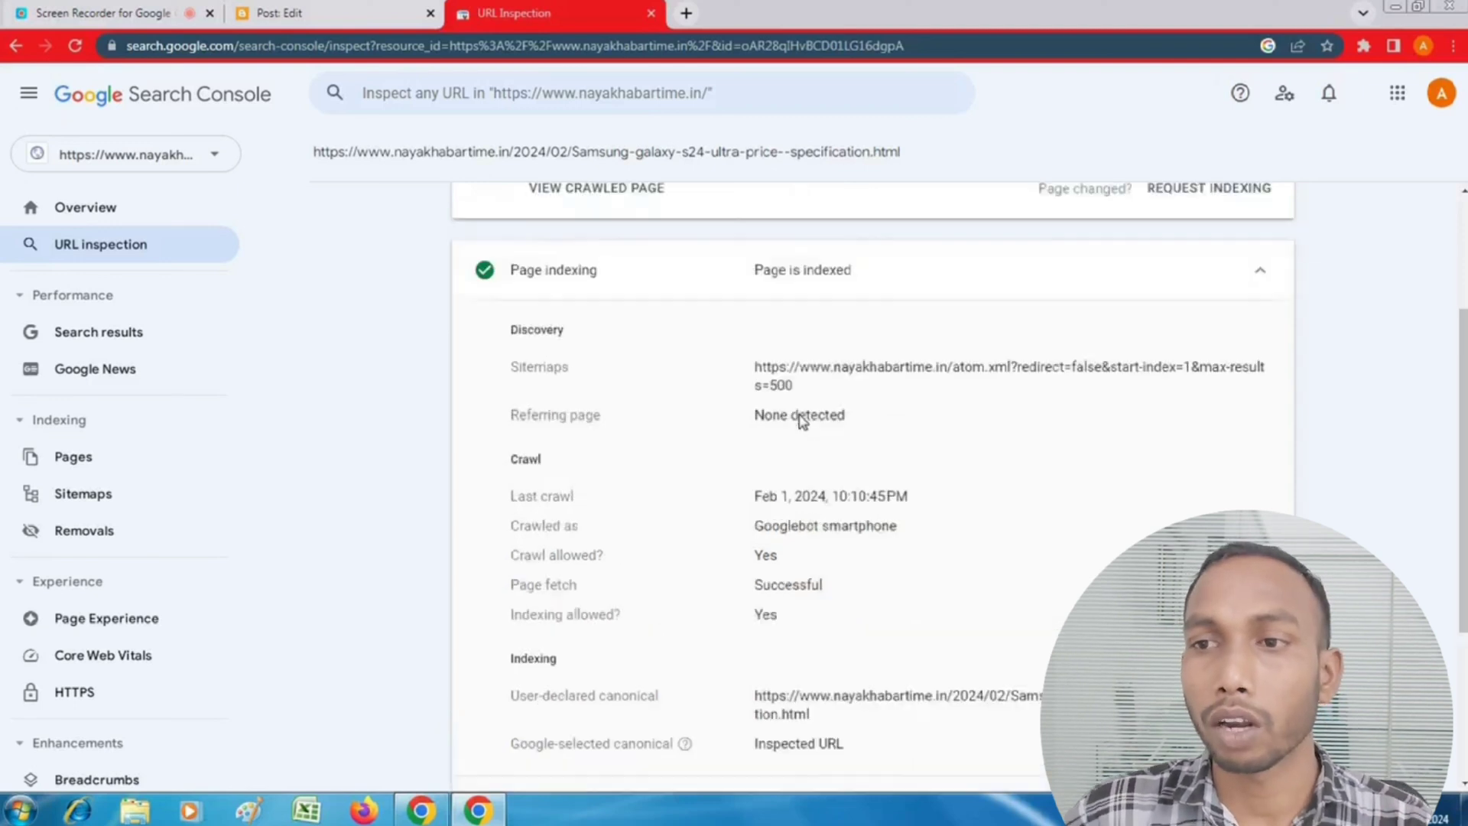
pyautogui.scroll(4, 797, 420)
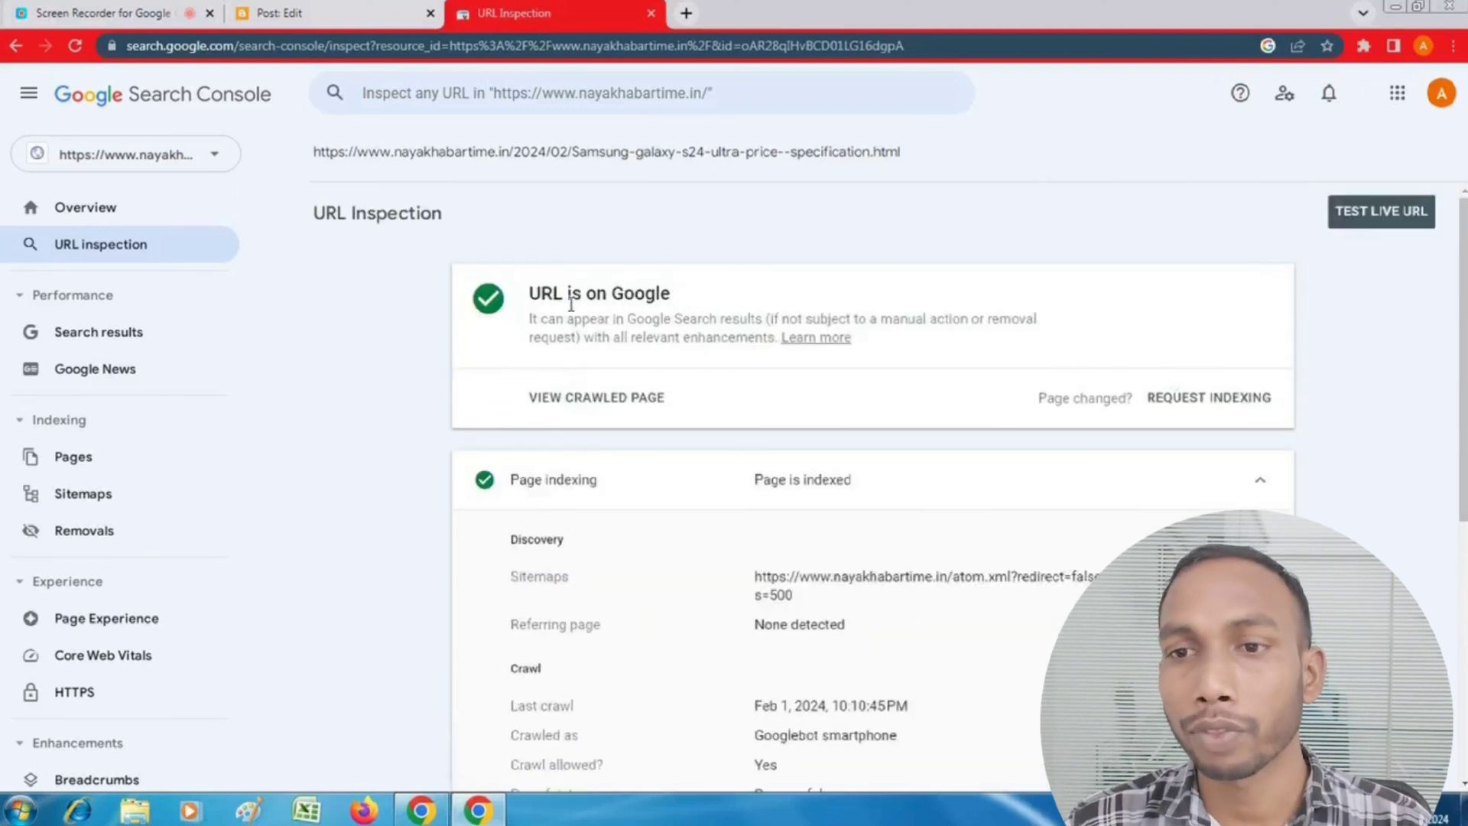